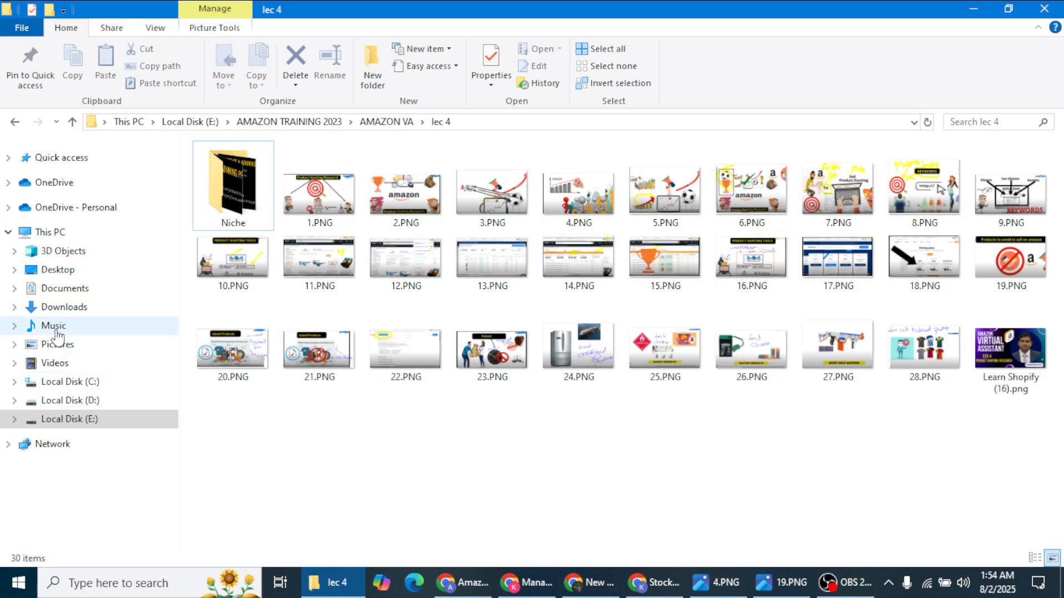
Step: Open the Amazon Wholesale Winning Products workbook from the Downloads folder
{"action": "left_click", "coordinate": [55, 308]}
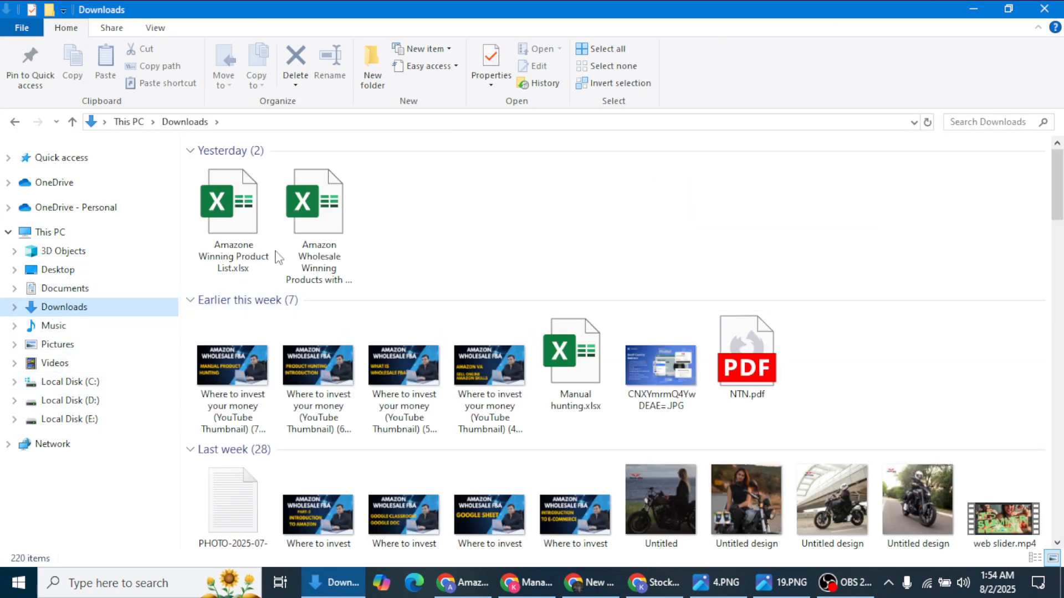
{"action": "double_click", "coordinate": [305, 239]}
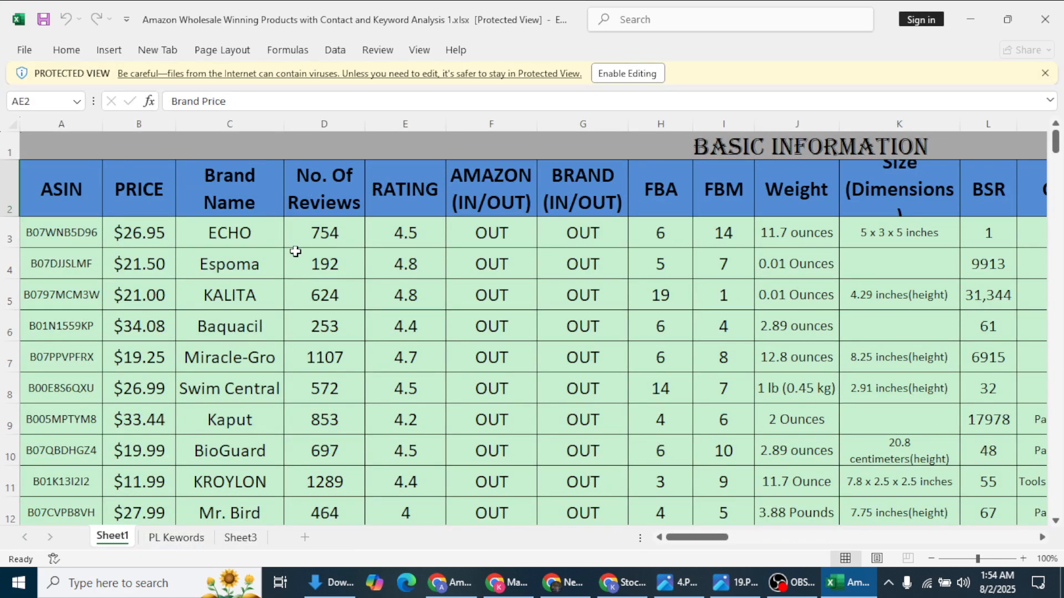
Step: Enable editing on the protected wholesale workbook, then switch to Chrome
{"action": "left_click", "coordinate": [644, 74]}
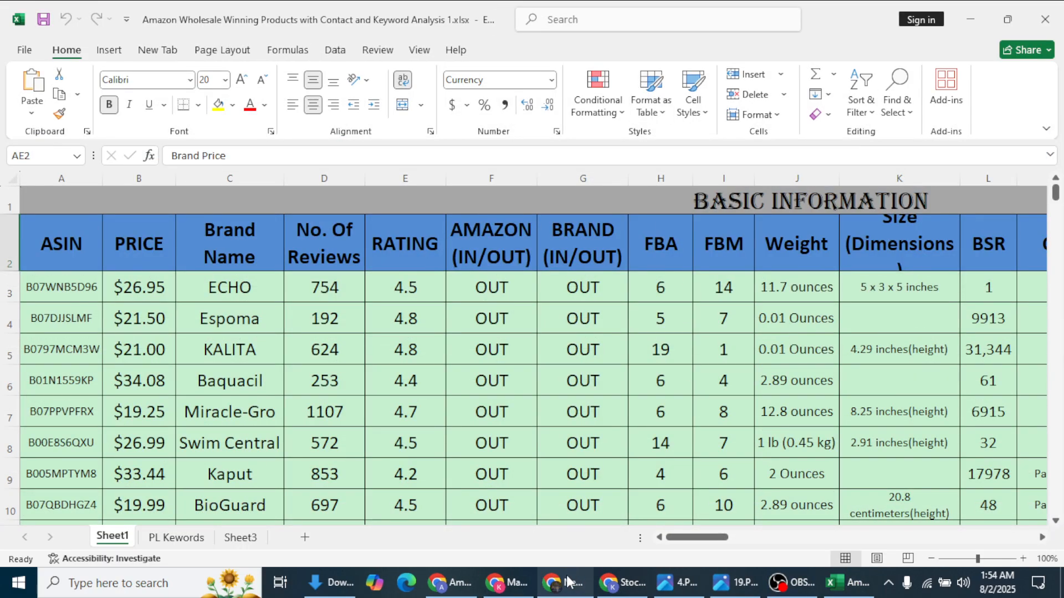
{"action": "left_click", "coordinate": [571, 585]}
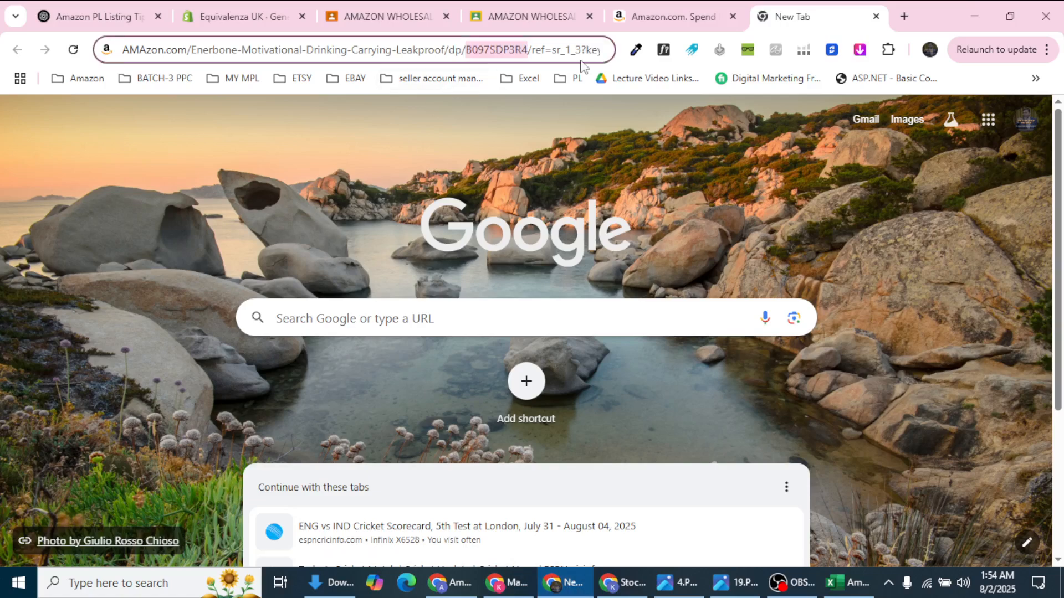
Step: Go to Amazon's Best Sellers page through the All menu on the Amazon.com tab
{"action": "left_click", "coordinate": [662, 8]}
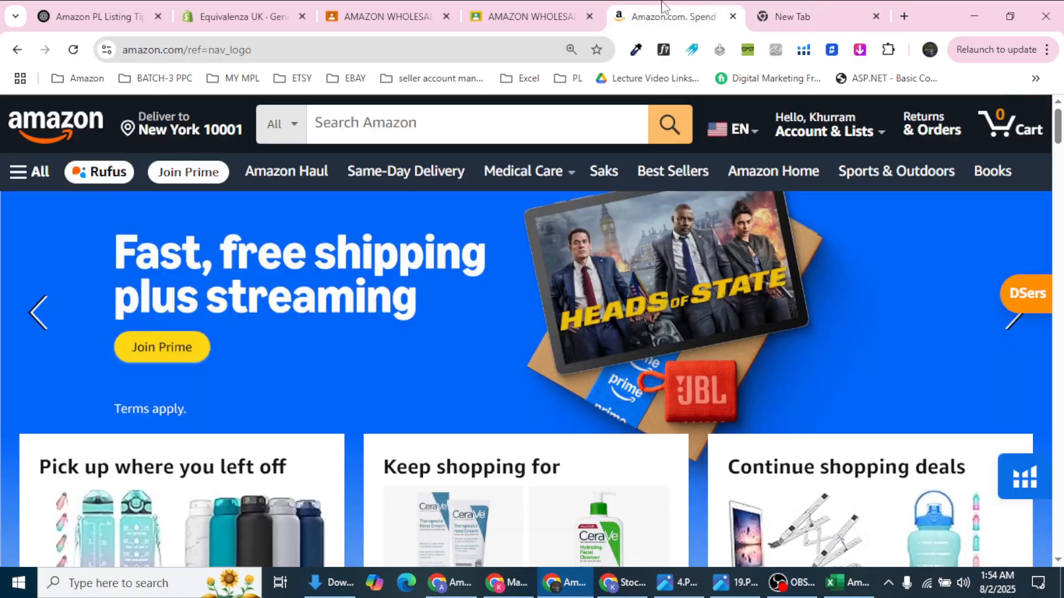
{"action": "left_click", "coordinate": [32, 184]}
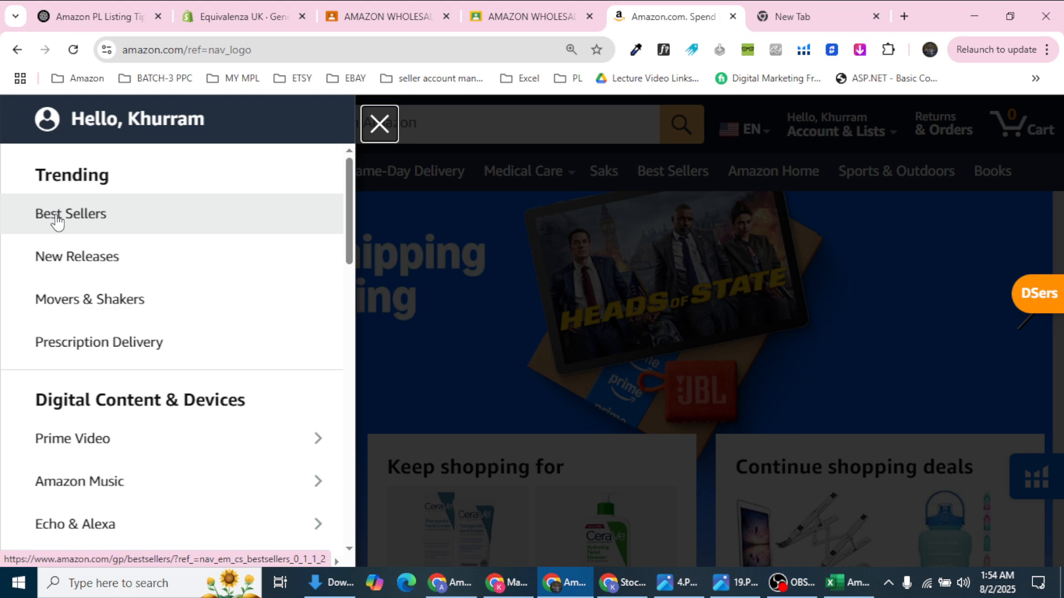
{"action": "left_click", "coordinate": [58, 219]}
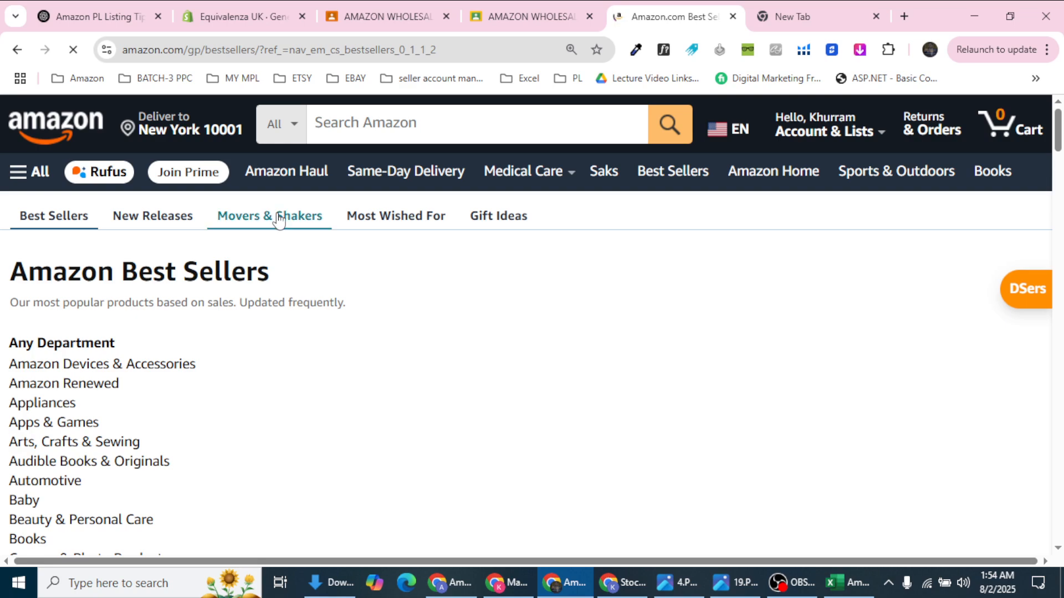
Step: Scroll through the Best Sellers departments to review the Home & Kitchen top-ranked products
{"action": "scroll", "coordinate": [280, 260], "scroll_direction": "down", "scroll_amount": 15}
{"action": "scroll", "coordinate": [280, 260], "scroll_direction": "down", "scroll_amount": 2}
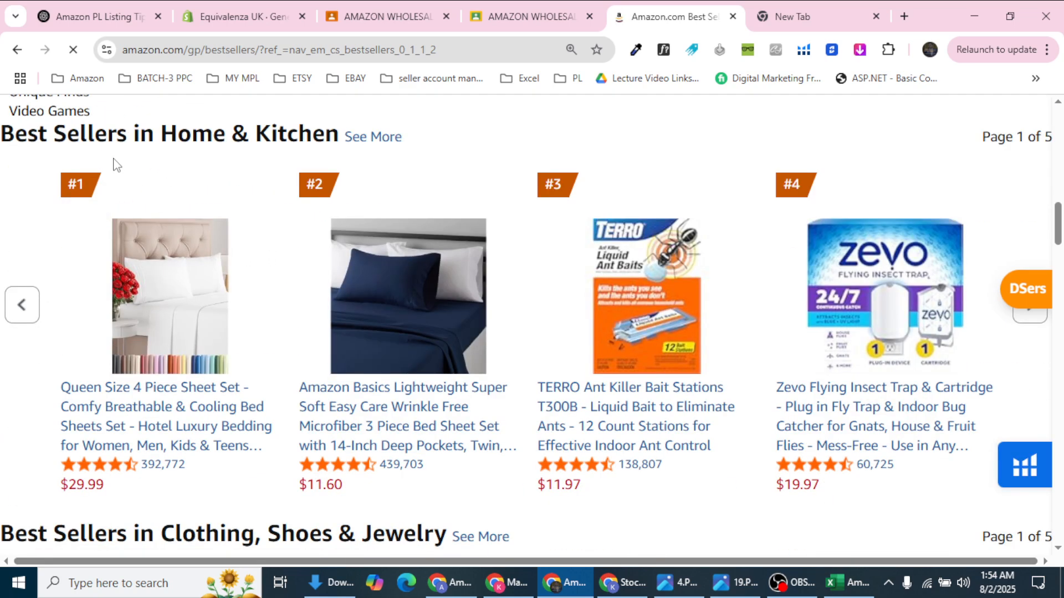
{"action": "scroll", "coordinate": [119, 168], "scroll_direction": "down", "scroll_amount": 9}
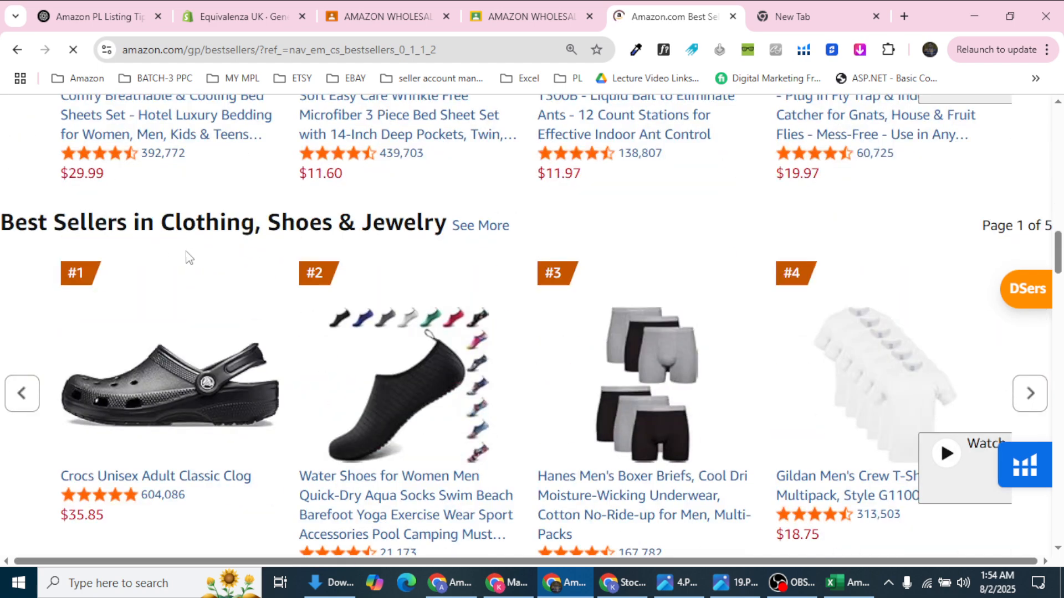
{"action": "scroll", "coordinate": [198, 256], "scroll_direction": "down", "scroll_amount": 4}
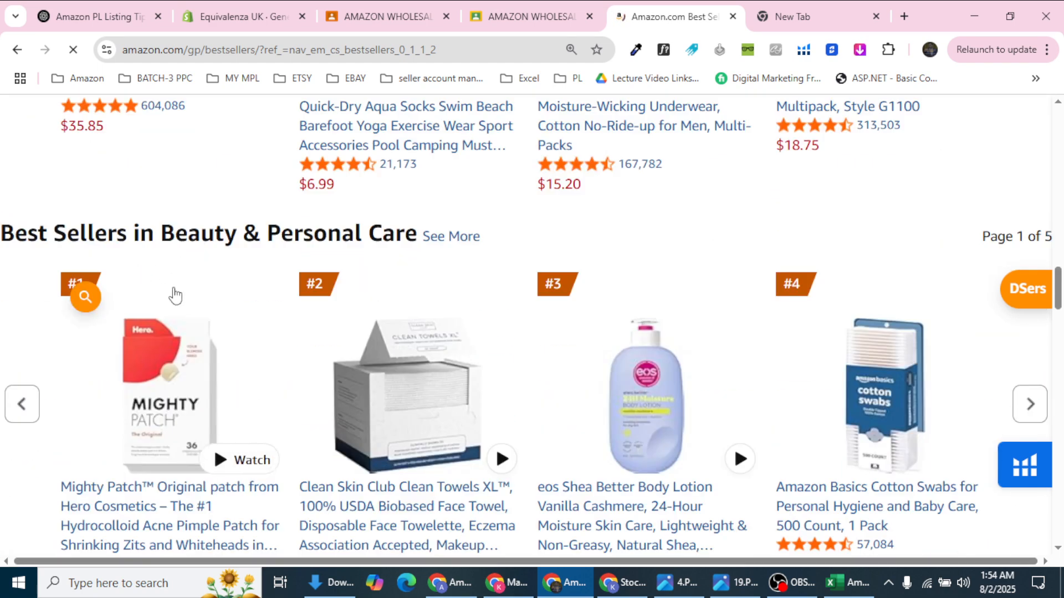
{"action": "scroll", "coordinate": [250, 263], "scroll_direction": "down", "scroll_amount": 20}
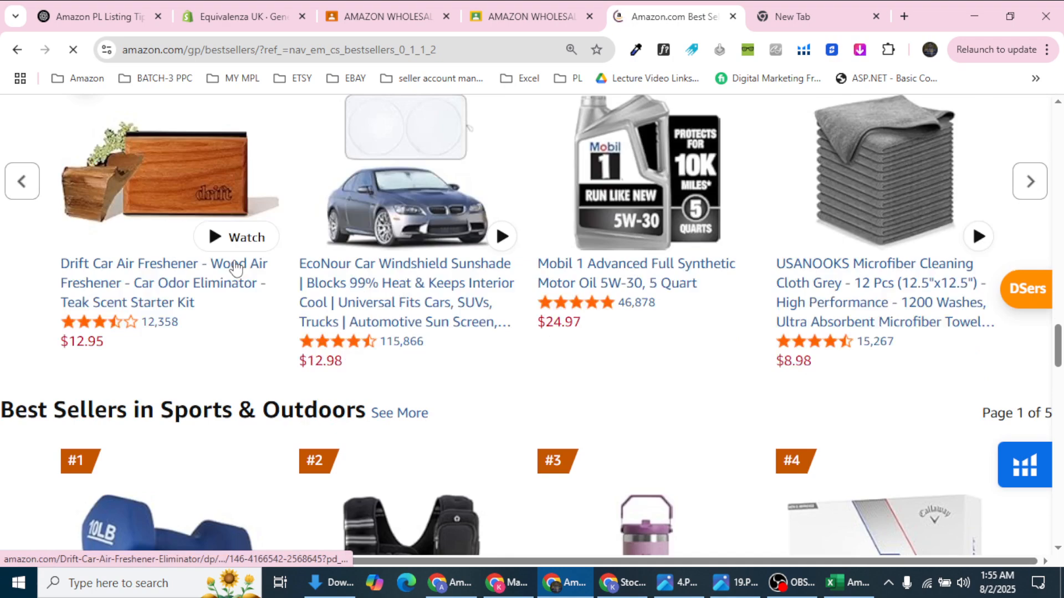
{"action": "scroll", "coordinate": [236, 267], "scroll_direction": "down", "scroll_amount": 10}
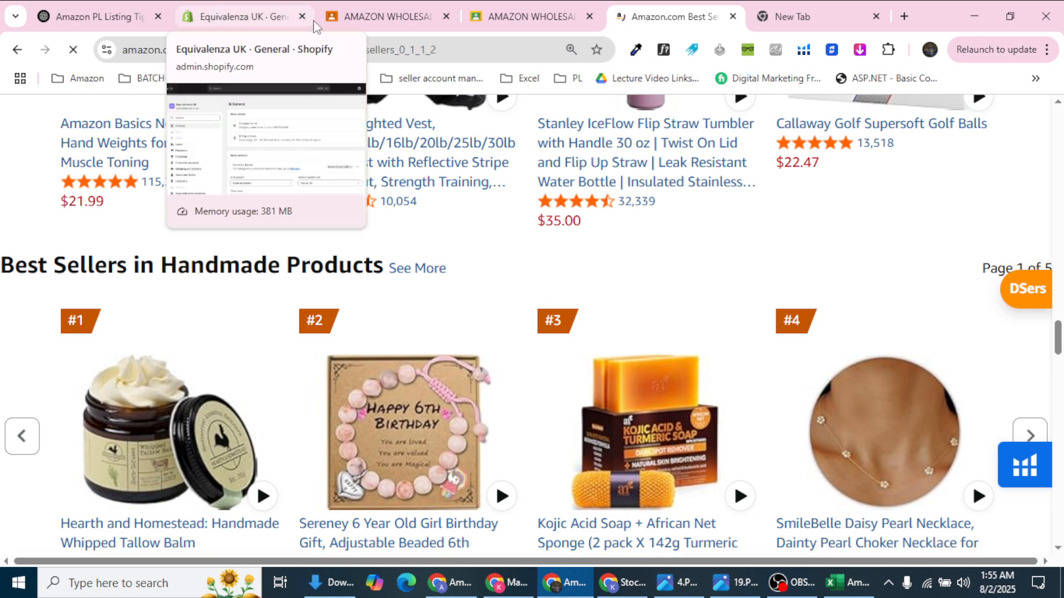
{"action": "scroll", "coordinate": [166, 299], "scroll_direction": "up", "scroll_amount": 20}
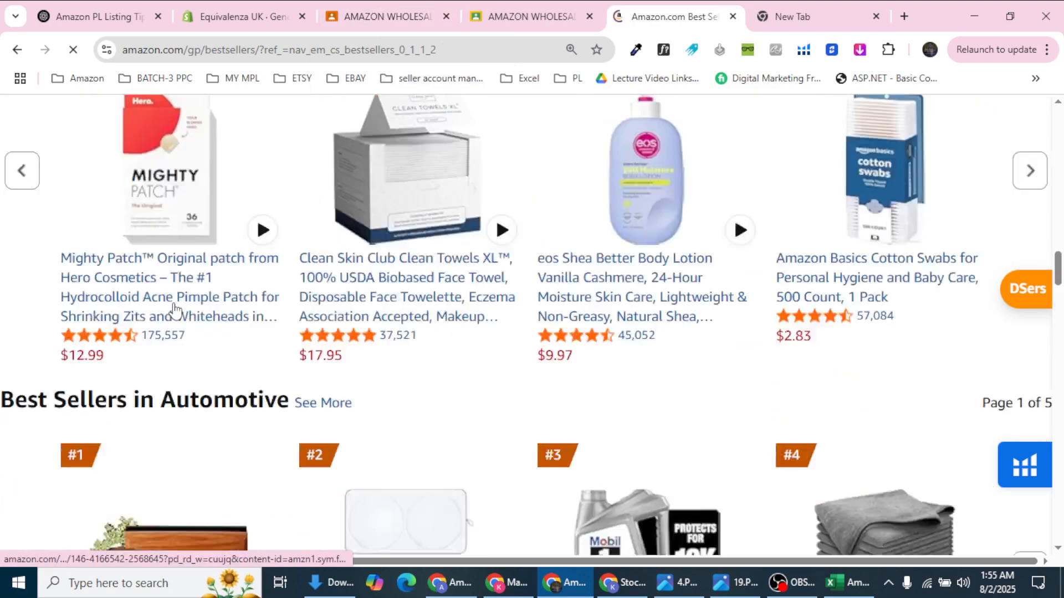
{"action": "scroll", "coordinate": [165, 301], "scroll_direction": "down", "scroll_amount": 10}
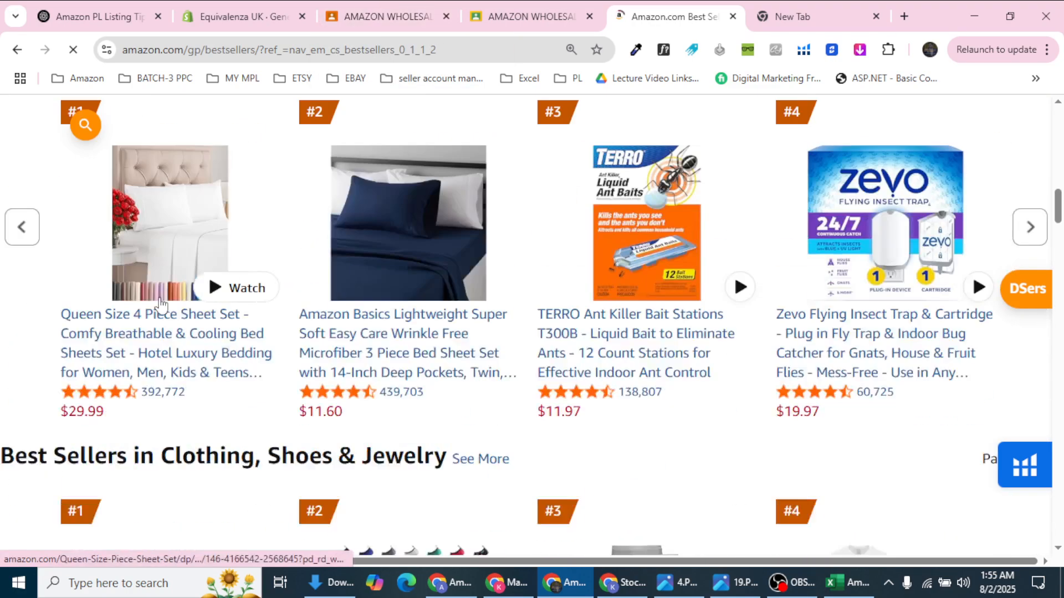
{"action": "scroll", "coordinate": [161, 305], "scroll_direction": "up", "scroll_amount": 3}
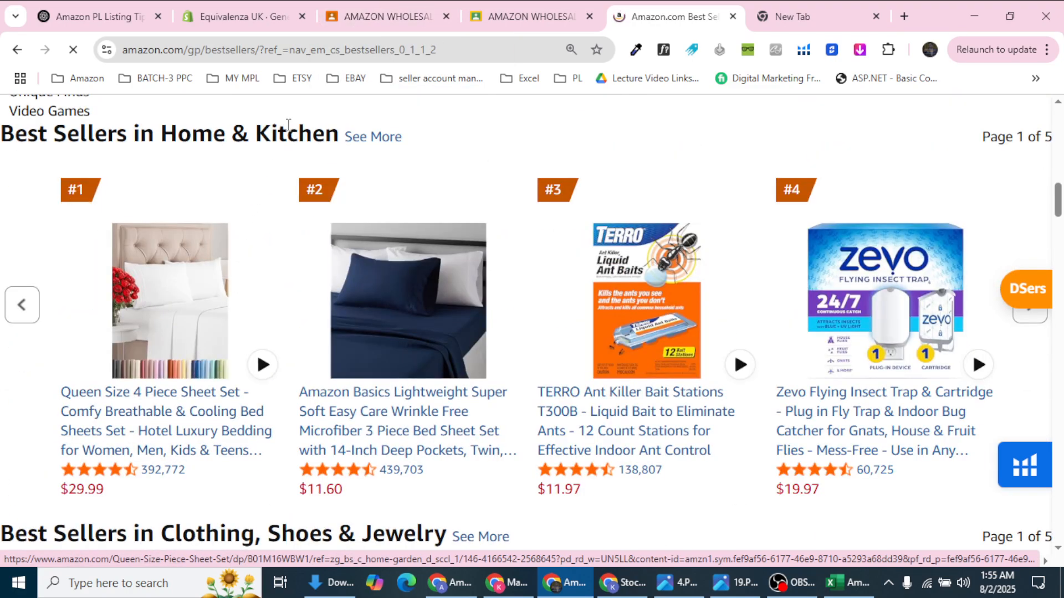
{"action": "scroll", "coordinate": [349, 161], "scroll_direction": "down", "scroll_amount": 3}
{"action": "scroll", "coordinate": [288, 249], "scroll_direction": "up", "scroll_amount": 4}
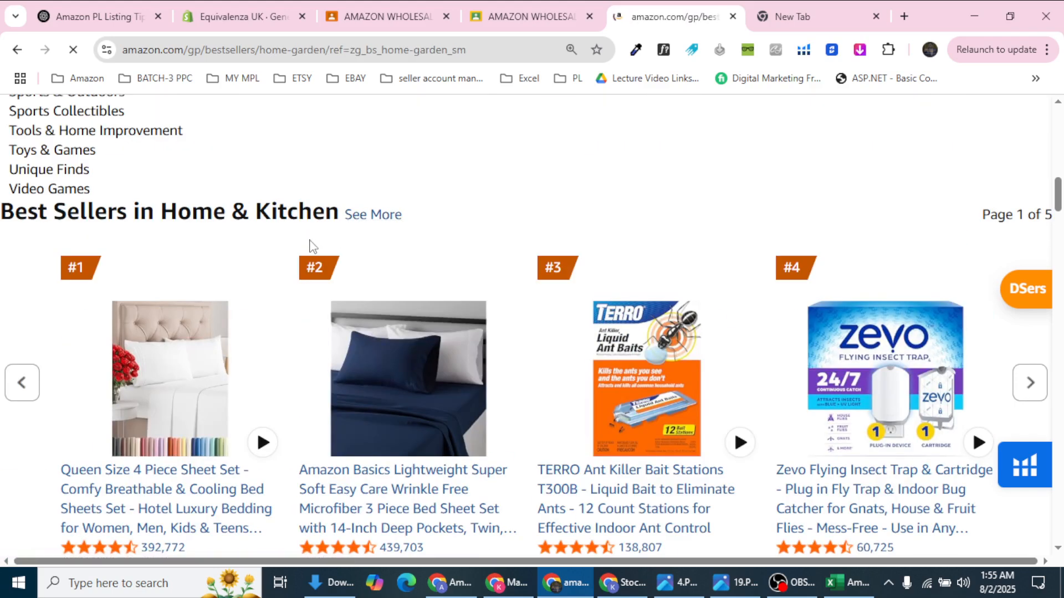
Step: Scroll the Home & Kitchen best-sellers grid until the Stanley Quencher H2.0 tumbler is visible
{"action": "scroll", "coordinate": [309, 244], "scroll_direction": "down", "scroll_amount": 3}
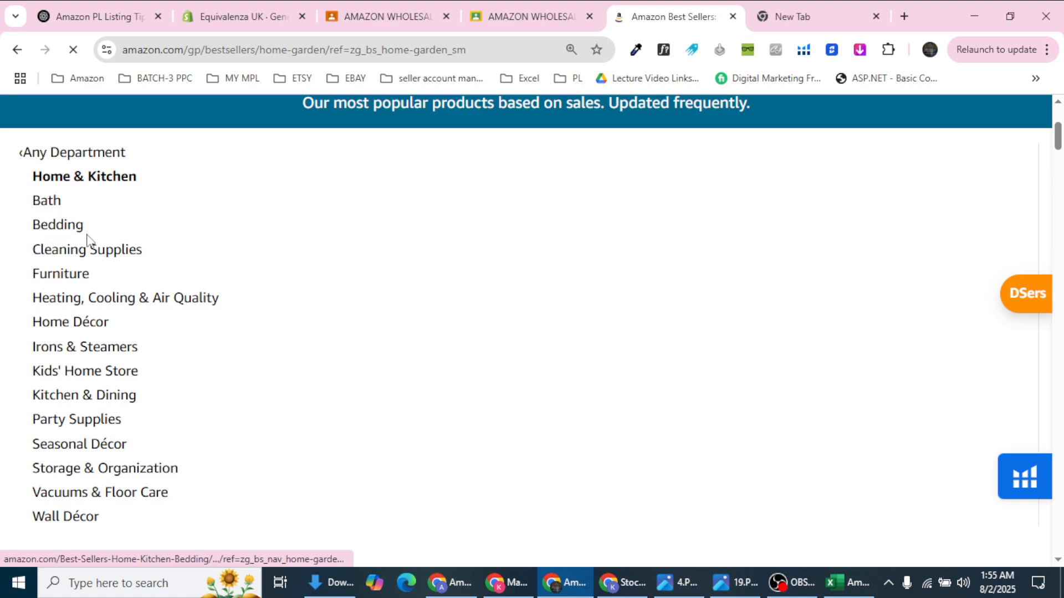
{"action": "scroll", "coordinate": [57, 454], "scroll_direction": "down", "scroll_amount": 5}
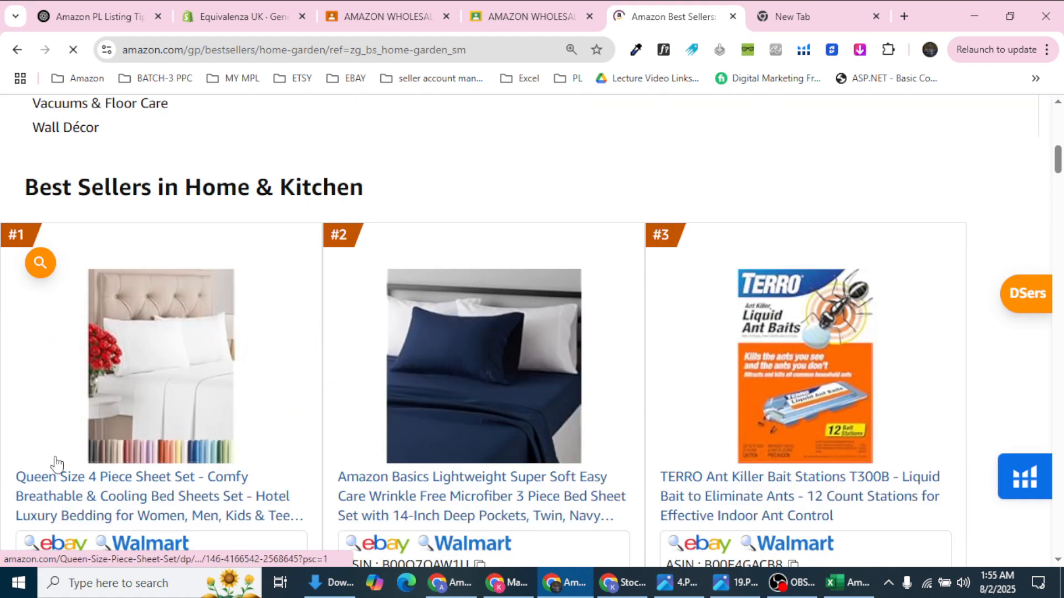
{"action": "scroll", "coordinate": [57, 463], "scroll_direction": "down", "scroll_amount": 10}
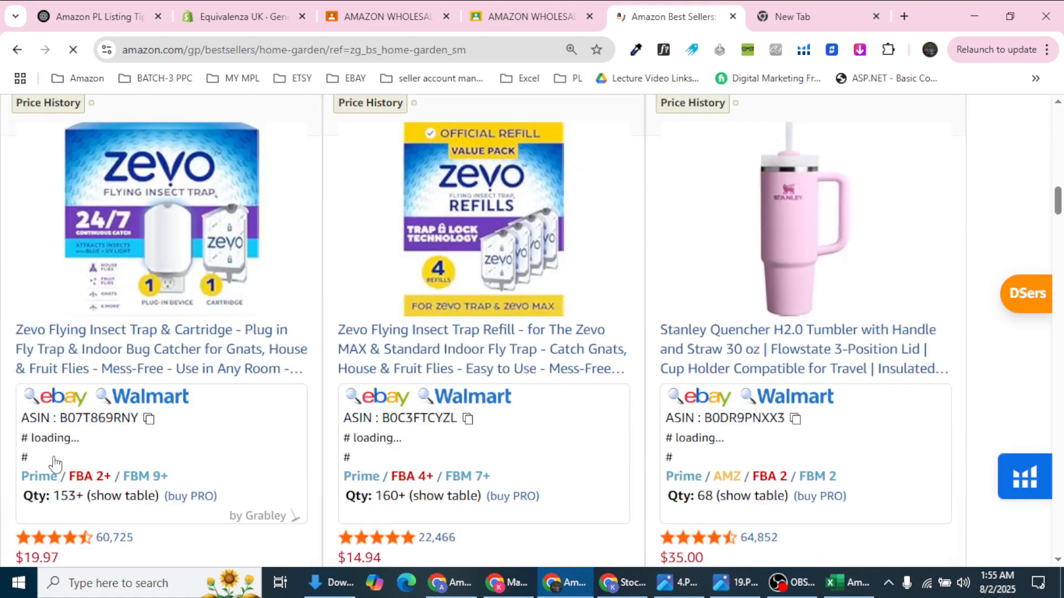
{"action": "scroll", "coordinate": [54, 462], "scroll_direction": "down", "scroll_amount": 20}
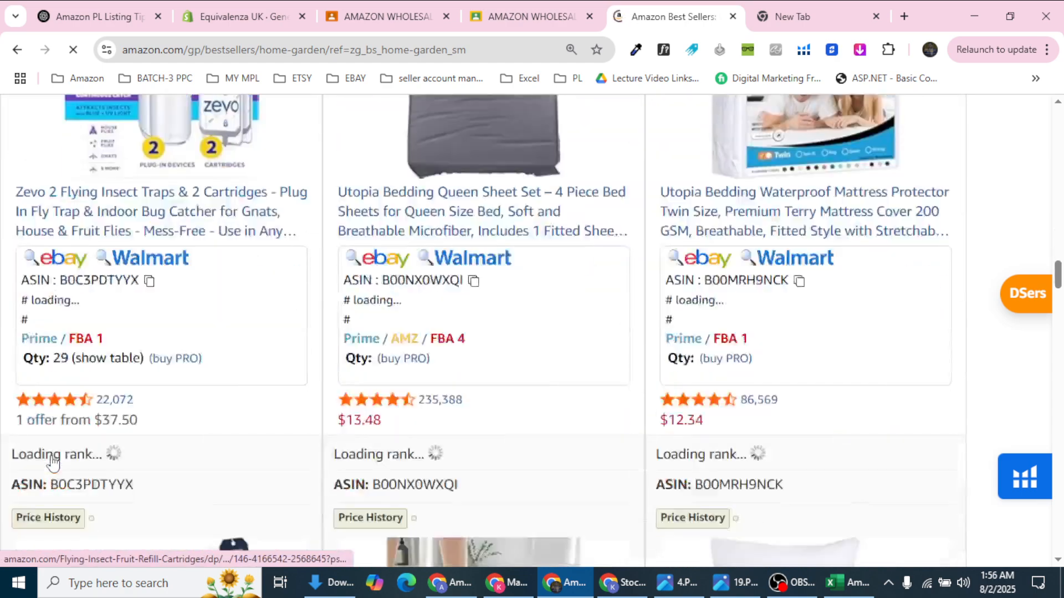
{"action": "scroll", "coordinate": [52, 463], "scroll_direction": "down", "scroll_amount": 15}
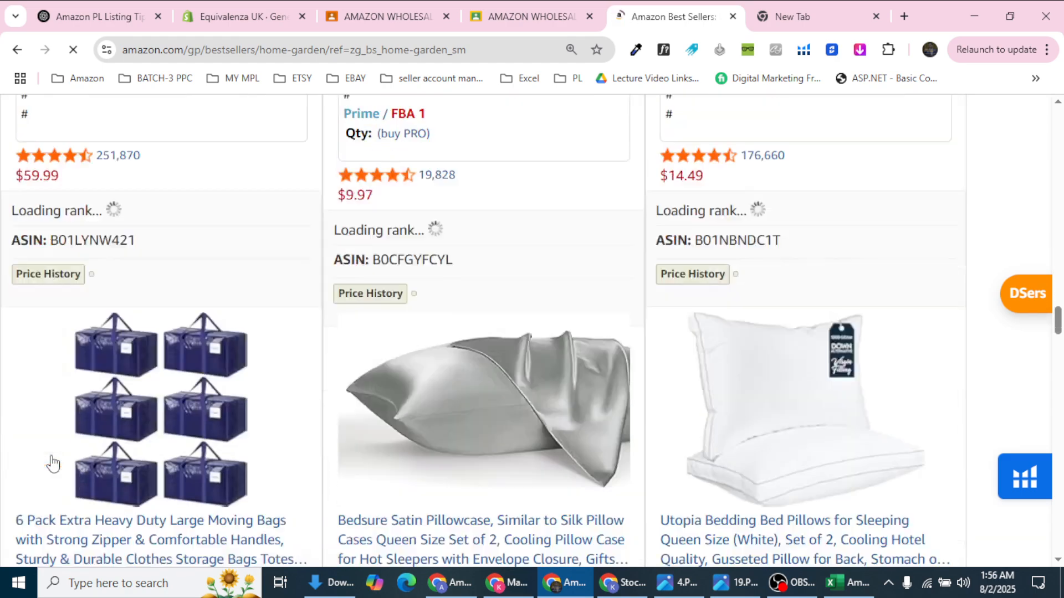
{"action": "scroll", "coordinate": [53, 462], "scroll_direction": "down", "scroll_amount": 12}
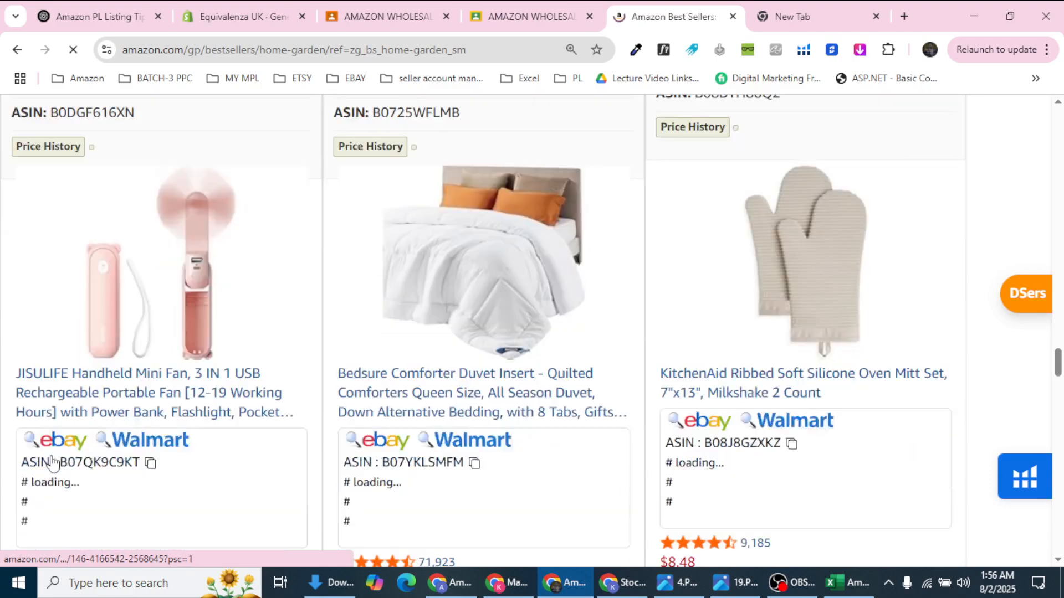
{"action": "scroll", "coordinate": [53, 463], "scroll_direction": "down", "scroll_amount": 12}
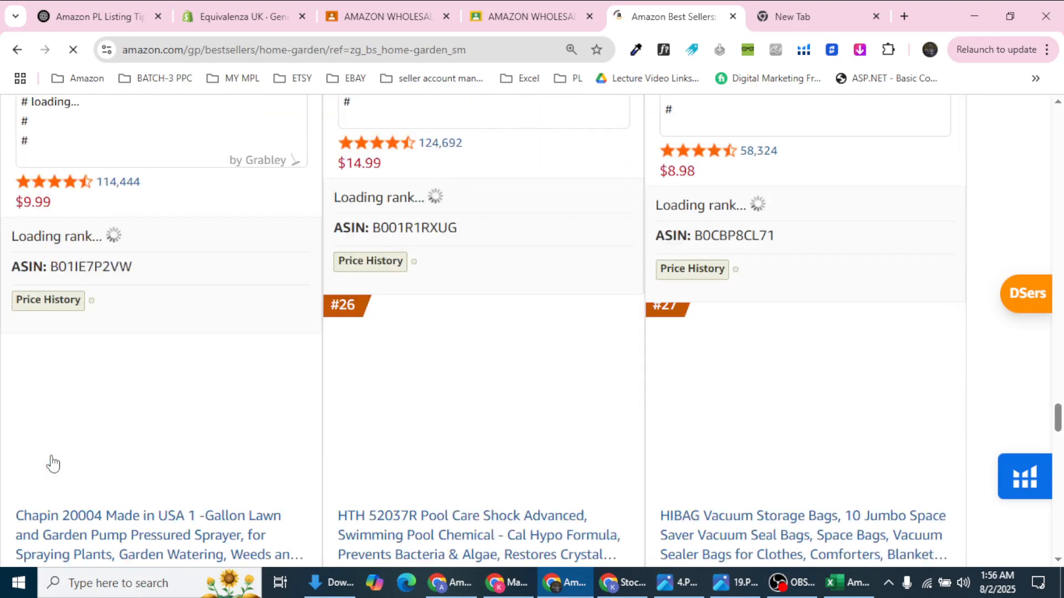
{"action": "scroll", "coordinate": [53, 463], "scroll_direction": "down", "scroll_amount": 13}
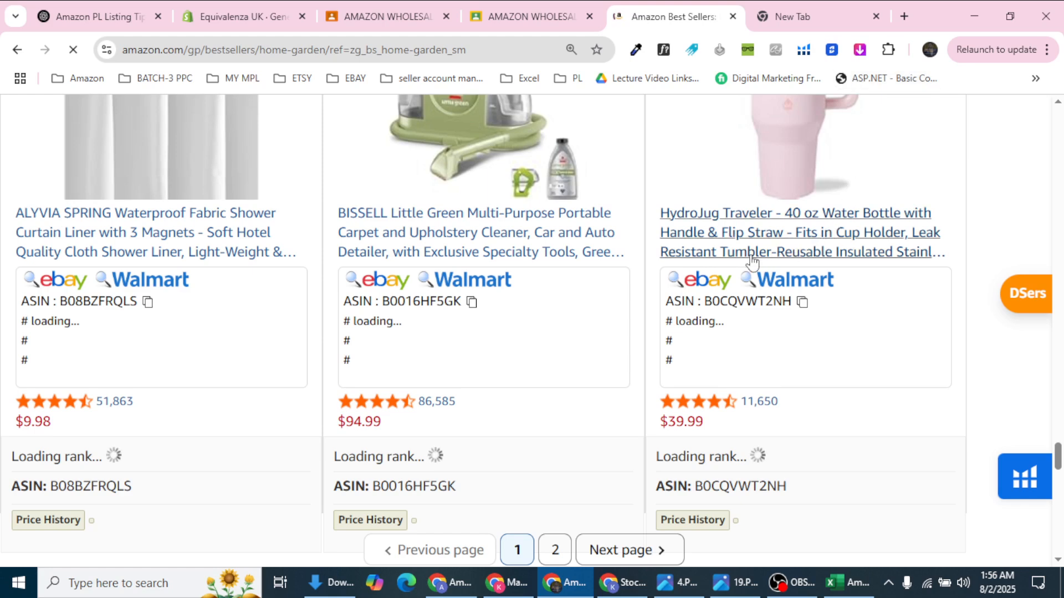
{"action": "scroll", "coordinate": [798, 188], "scroll_direction": "up", "scroll_amount": 2}
{"action": "scroll", "coordinate": [795, 198], "scroll_direction": "up", "scroll_amount": 1}
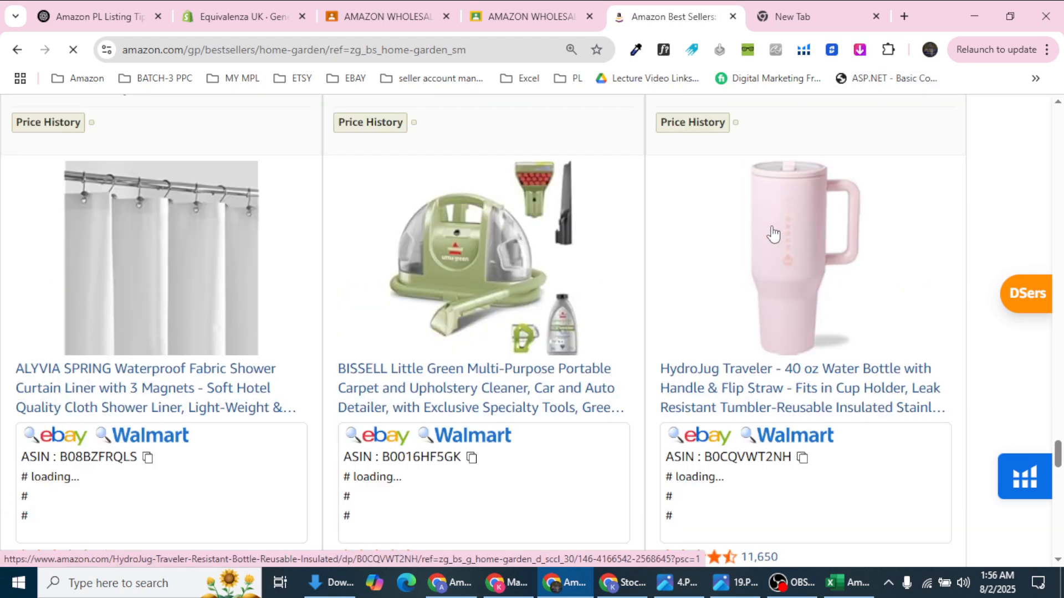
{"action": "scroll", "coordinate": [773, 234], "scroll_direction": "down", "scroll_amount": 1}
{"action": "scroll", "coordinate": [768, 235], "scroll_direction": "down", "scroll_amount": 1}
{"action": "scroll", "coordinate": [766, 234], "scroll_direction": "down", "scroll_amount": 7}
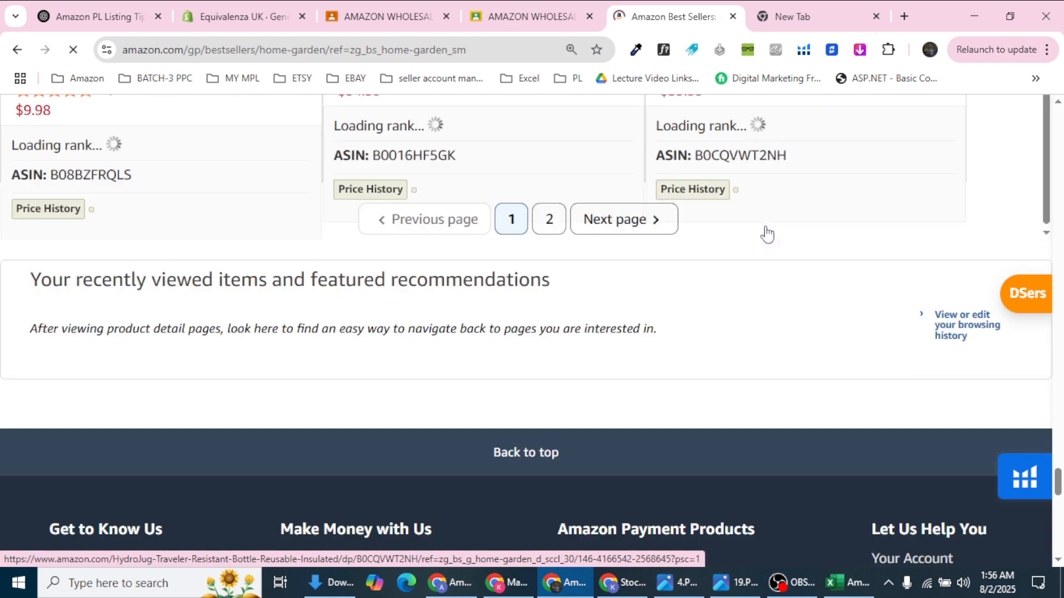
{"action": "scroll", "coordinate": [761, 232], "scroll_direction": "up", "scroll_amount": 8}
{"action": "scroll", "coordinate": [759, 230], "scroll_direction": "up", "scroll_amount": 8}
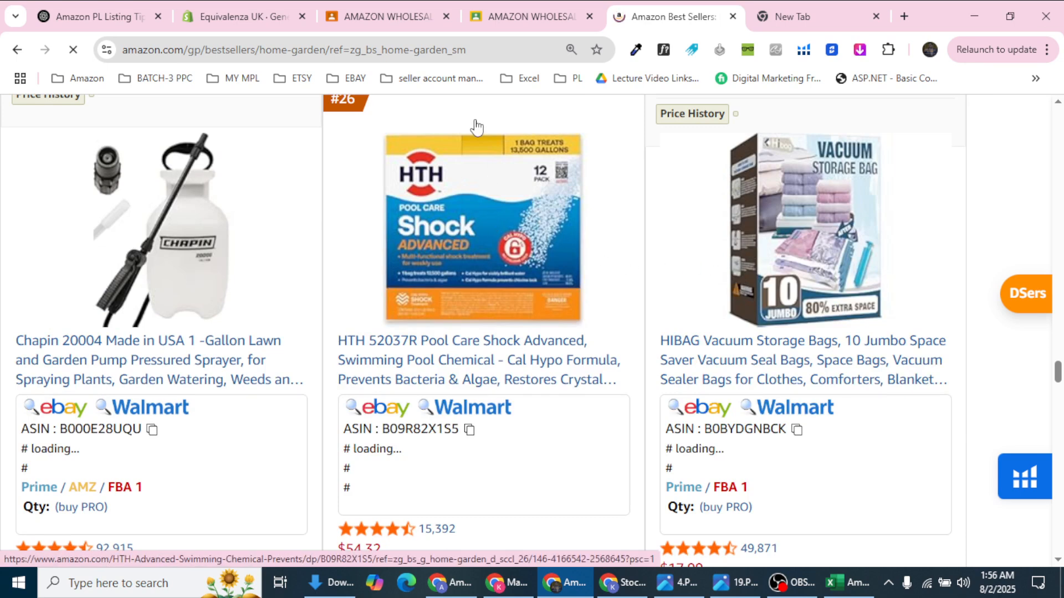
{"action": "scroll", "coordinate": [483, 183], "scroll_direction": "down", "scroll_amount": 1}
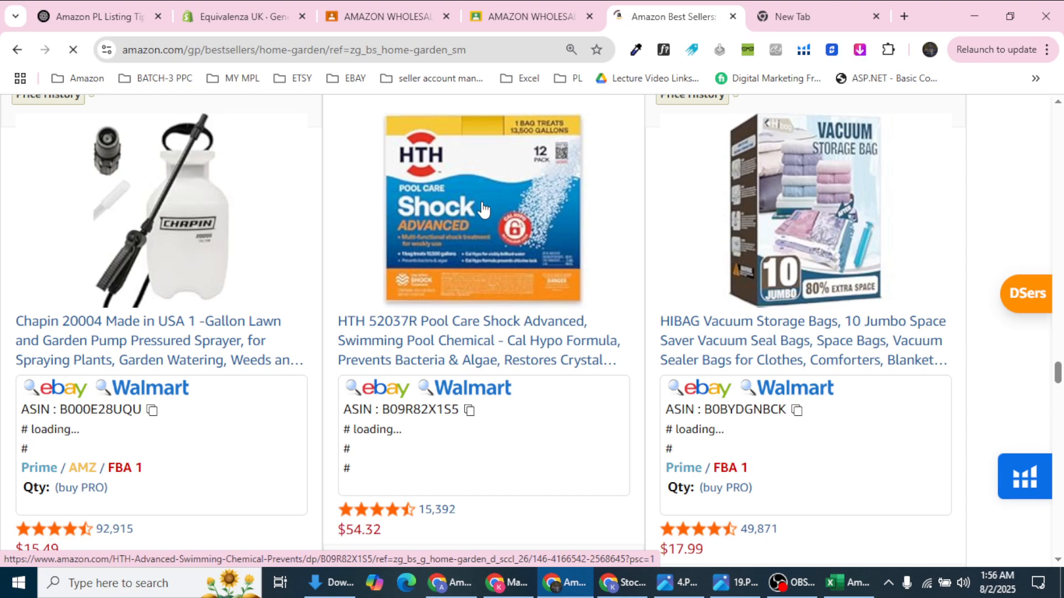
{"action": "scroll", "coordinate": [480, 210], "scroll_direction": "up", "scroll_amount": 15}
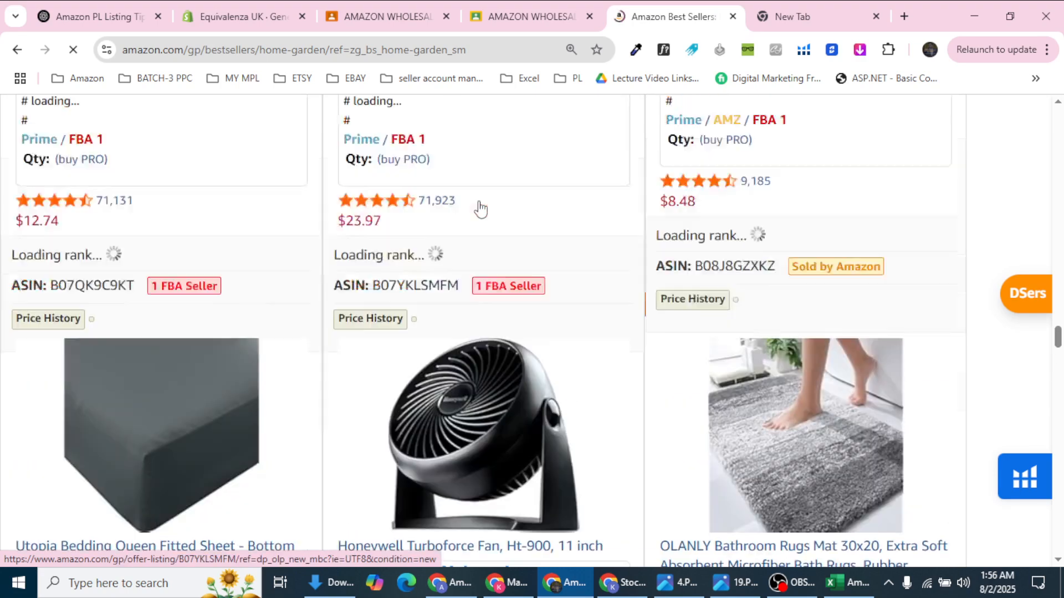
{"action": "scroll", "coordinate": [480, 209], "scroll_direction": "down", "scroll_amount": 3}
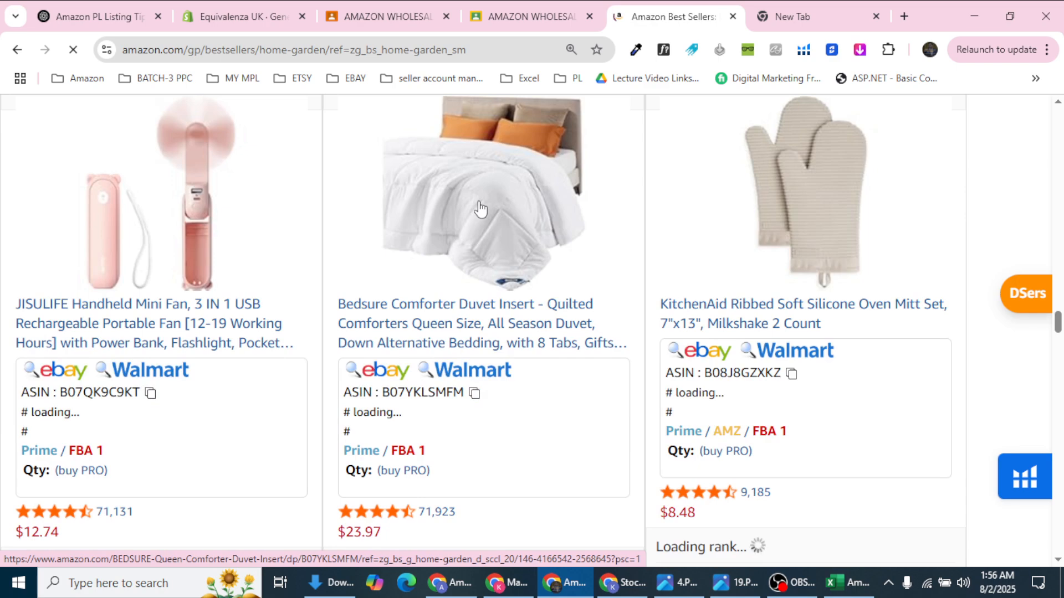
{"action": "scroll", "coordinate": [646, 315], "scroll_direction": "up", "scroll_amount": 8}
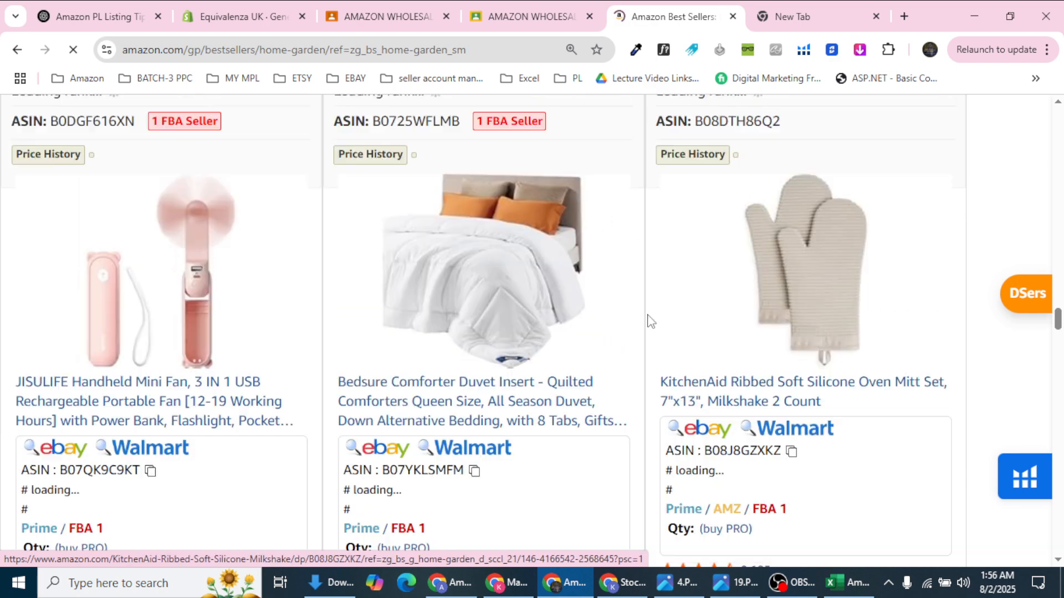
{"action": "scroll", "coordinate": [635, 309], "scroll_direction": "up", "scroll_amount": 3}
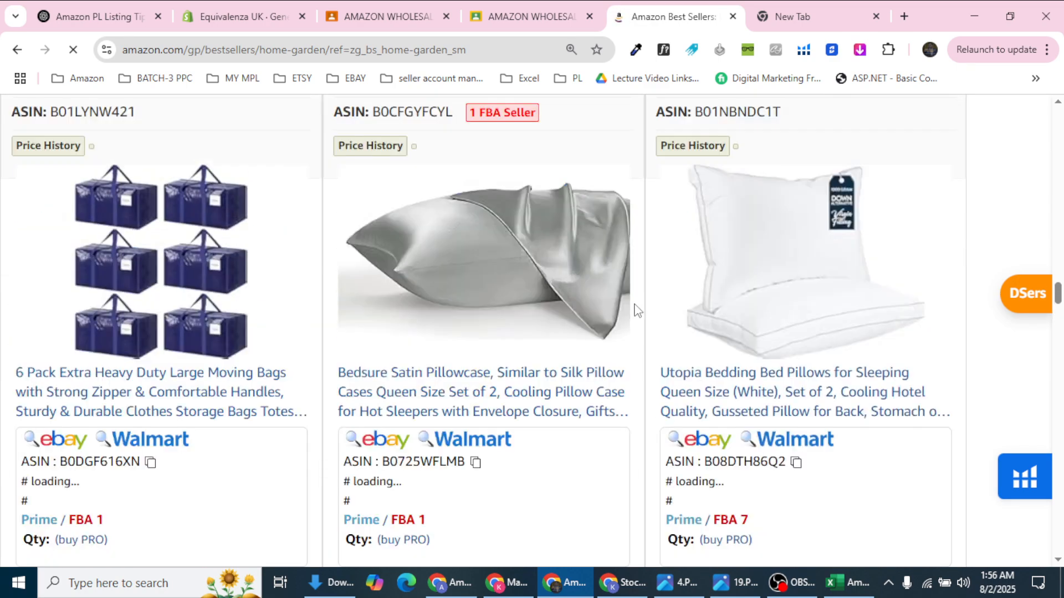
{"action": "scroll", "coordinate": [638, 310], "scroll_direction": "up", "scroll_amount": 15}
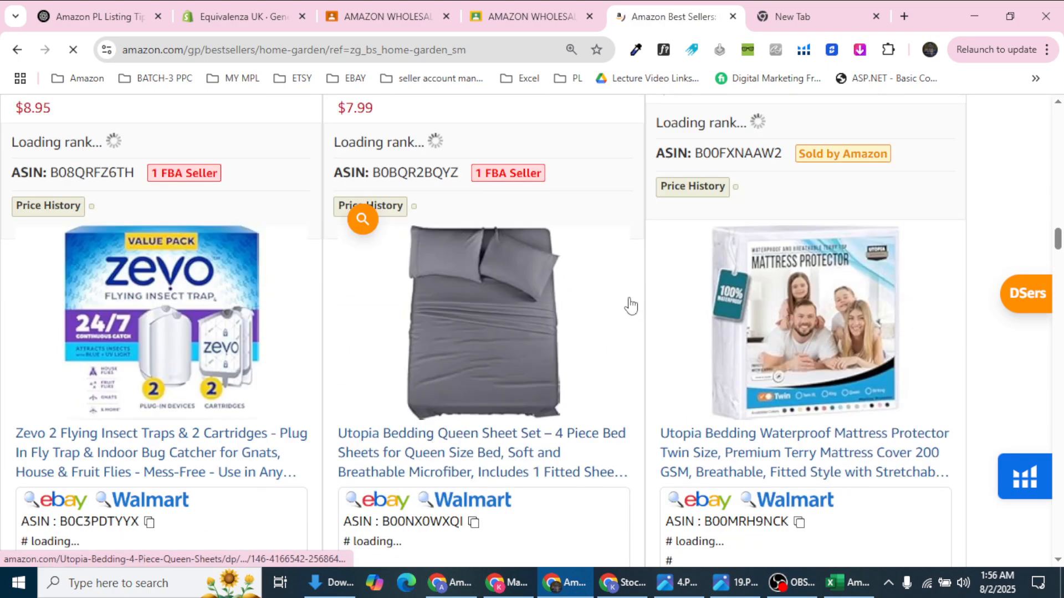
{"action": "scroll", "coordinate": [631, 306], "scroll_direction": "up", "scroll_amount": 4}
{"action": "scroll", "coordinate": [250, 475], "scroll_direction": "up", "scroll_amount": 10}
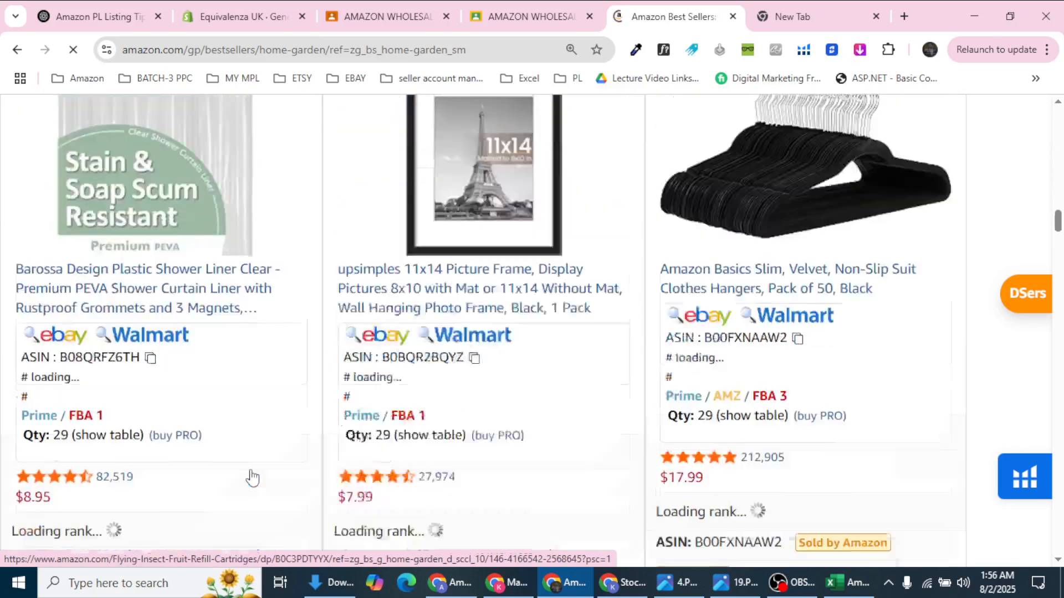
{"action": "scroll", "coordinate": [250, 476], "scroll_direction": "up", "scroll_amount": 5}
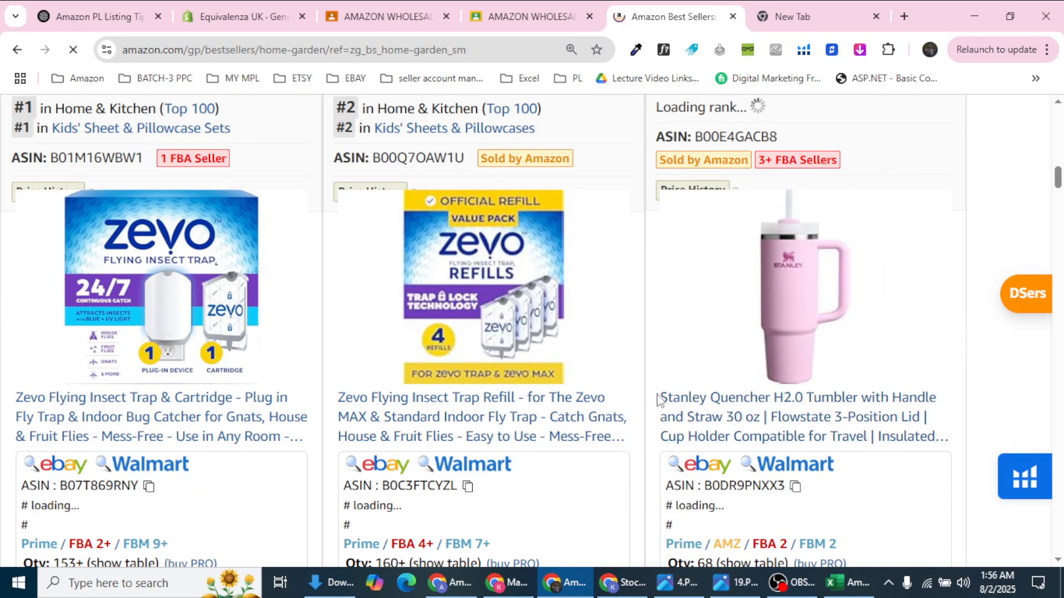
Step: Copy 'Stanley Quencher' from the tumbler title and search Amazon for it
{"action": "left_click_drag", "start_coordinate": [658, 399], "coordinate": [760, 400]}
{"action": "key", "text": "ctrl+c"}
{"action": "right_click", "coordinate": [759, 400]}
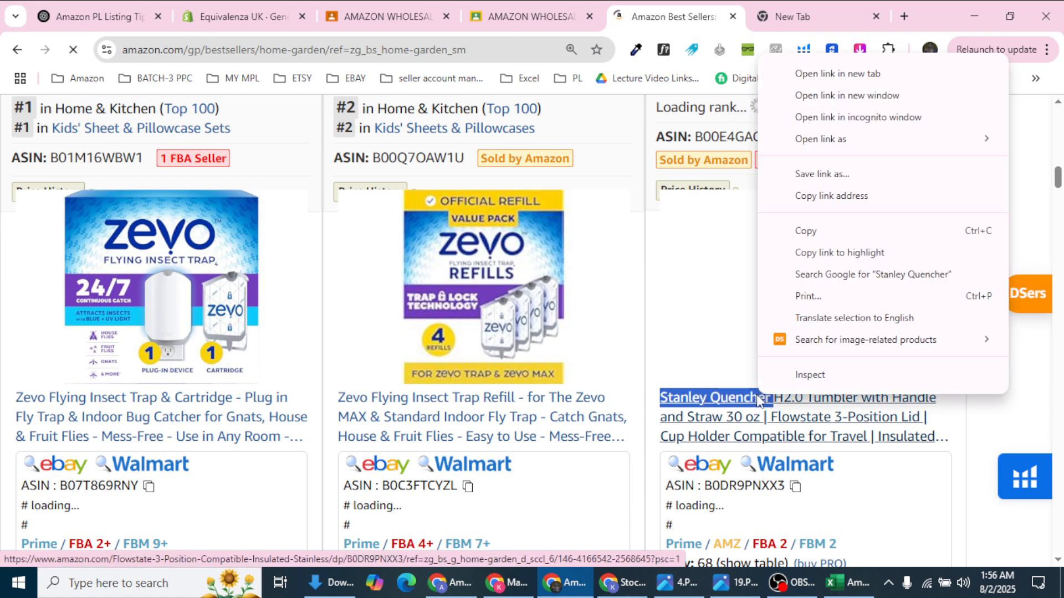
{"action": "left_click", "coordinate": [806, 231]}
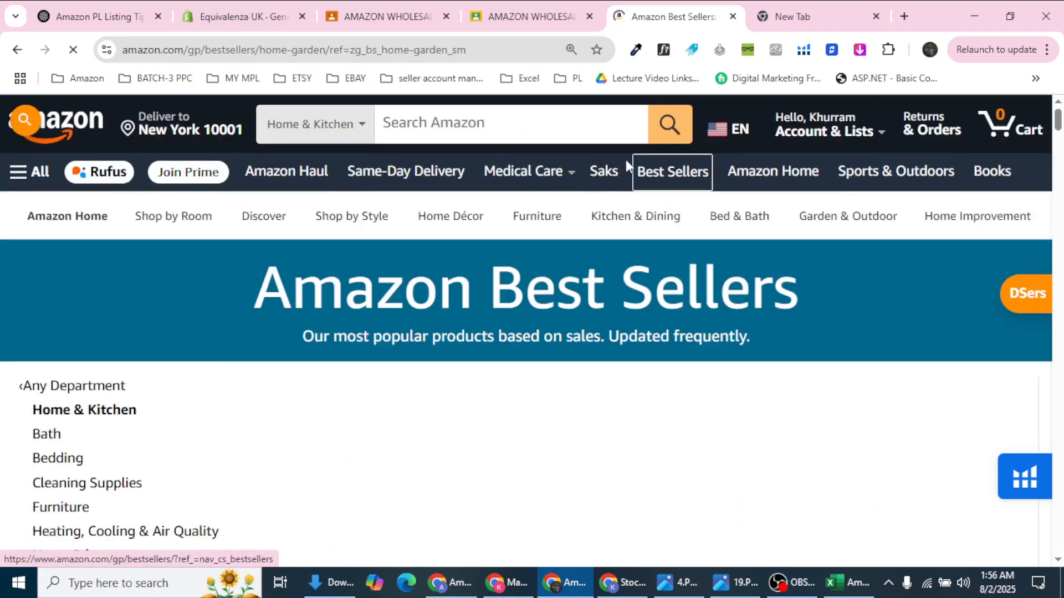
{"action": "left_click", "coordinate": [585, 116]}
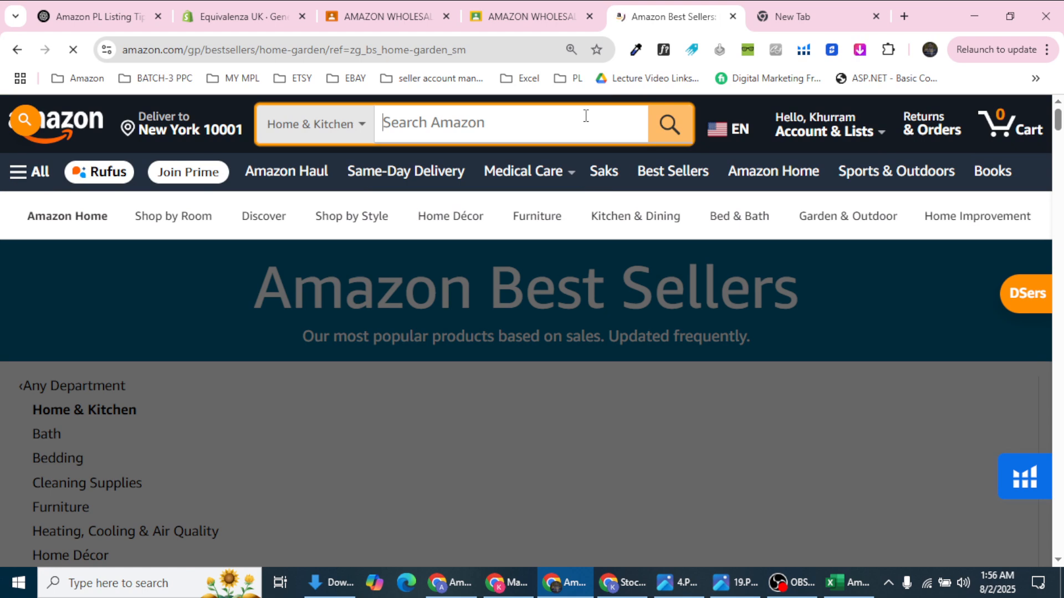
{"action": "key", "text": "ctrl+v"}
{"action": "left_click", "coordinate": [668, 126]}
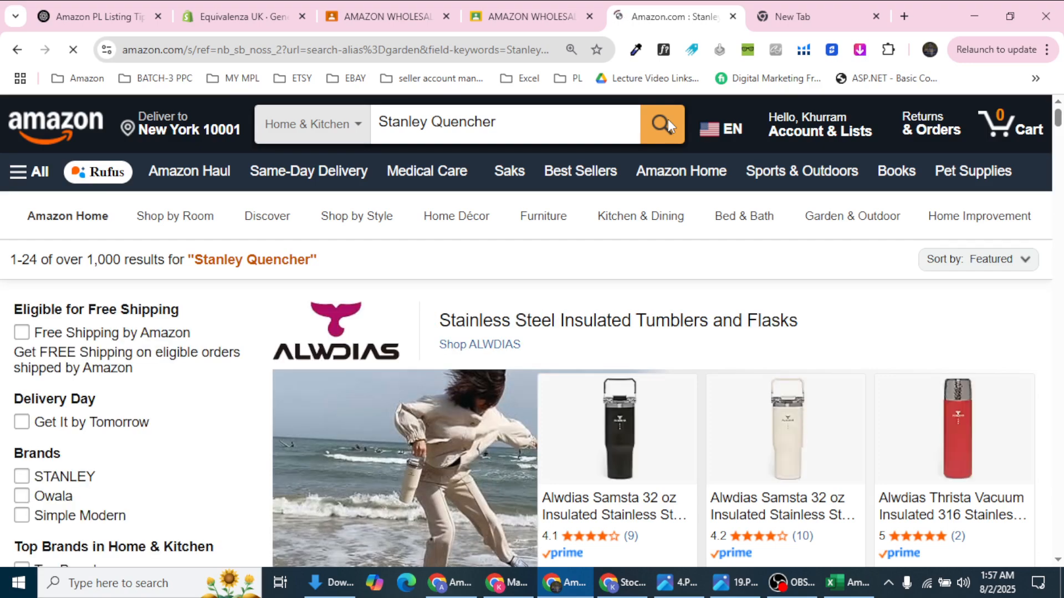
Step: Scroll the Stanley Quencher results down to the $45 Quencher H2.0 FlowState listing
{"action": "scroll", "coordinate": [692, 470], "scroll_direction": "down", "scroll_amount": 12}
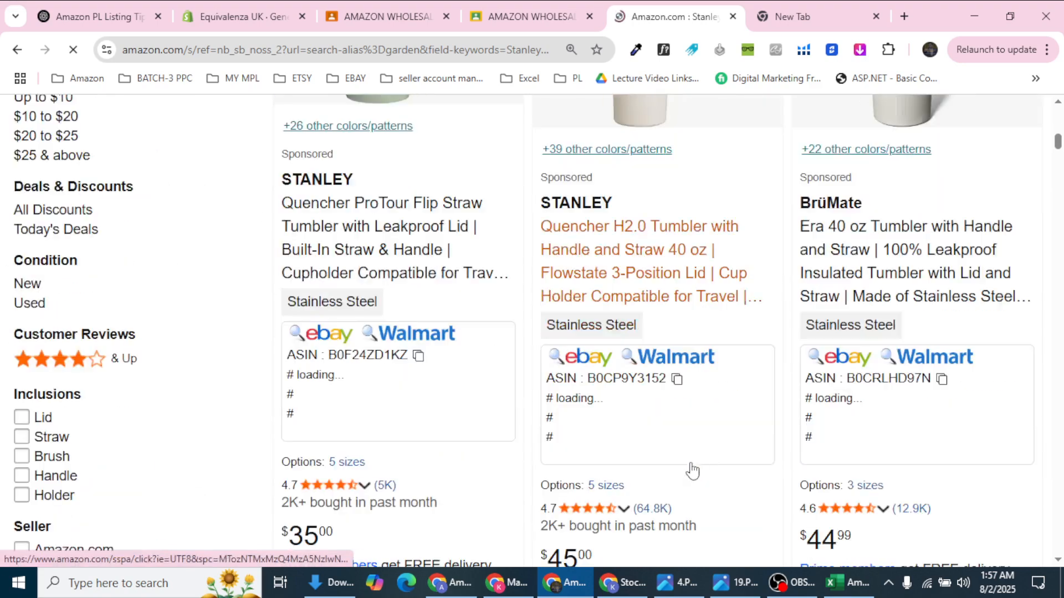
{"action": "scroll", "coordinate": [887, 460], "scroll_direction": "down", "scroll_amount": 10}
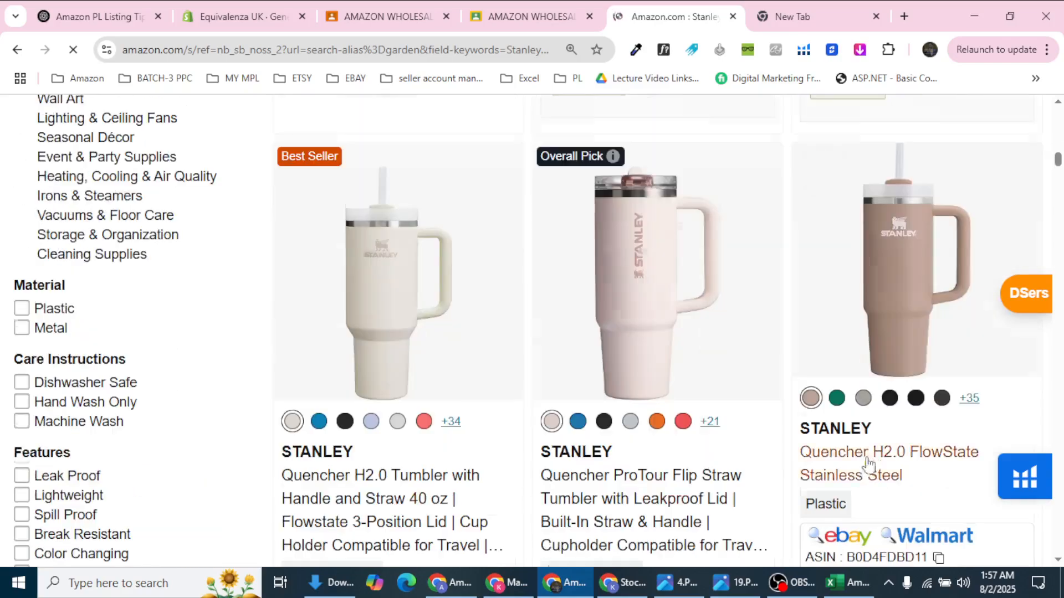
{"action": "scroll", "coordinate": [868, 463], "scroll_direction": "down", "scroll_amount": 10}
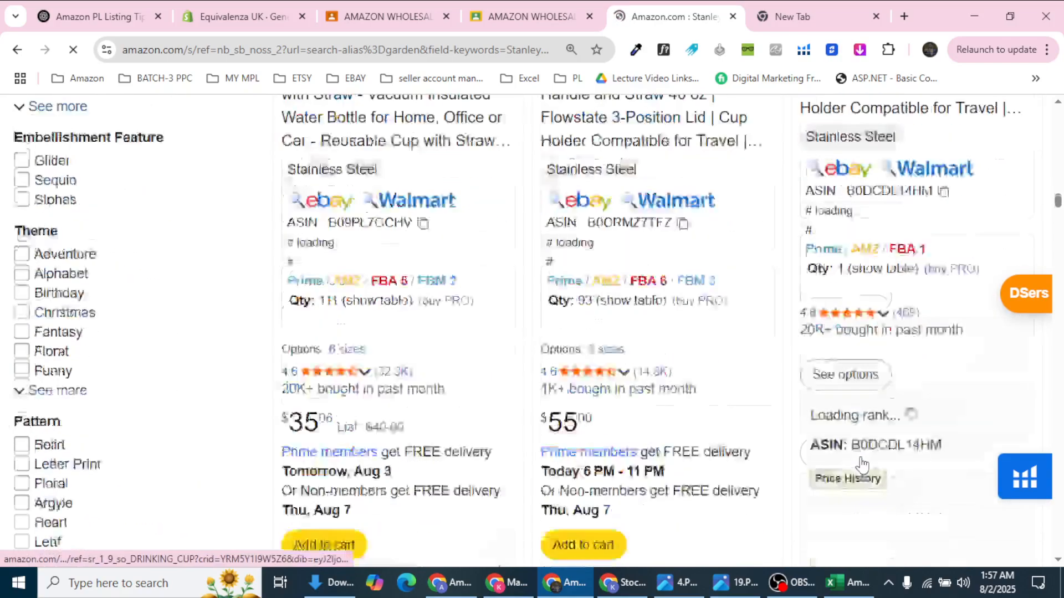
{"action": "scroll", "coordinate": [862, 463], "scroll_direction": "down", "scroll_amount": 15}
{"action": "scroll", "coordinate": [853, 460], "scroll_direction": "up", "scroll_amount": 7}
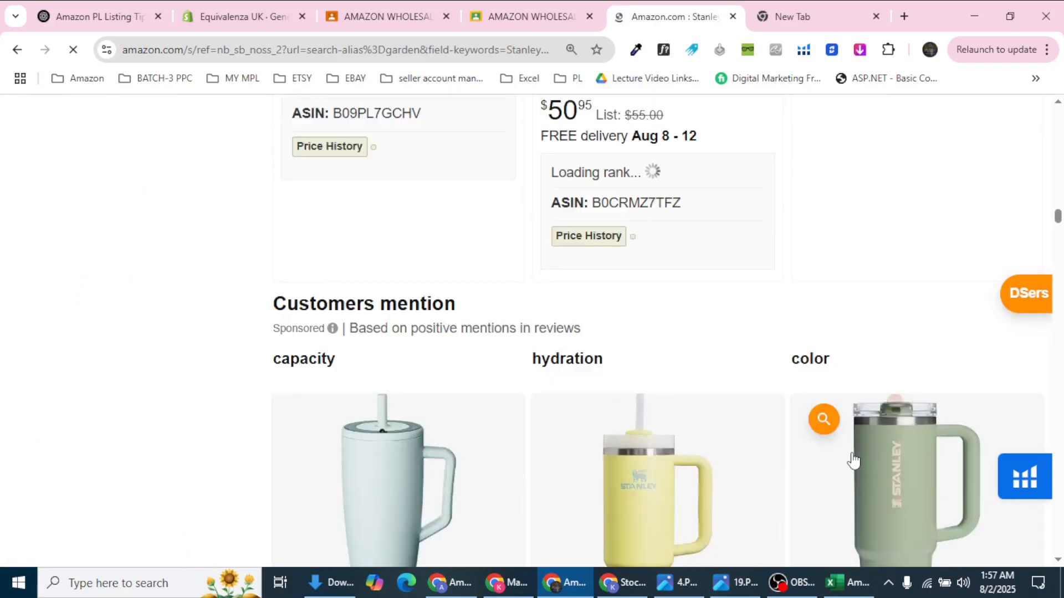
{"action": "scroll", "coordinate": [853, 460], "scroll_direction": "up", "scroll_amount": 10}
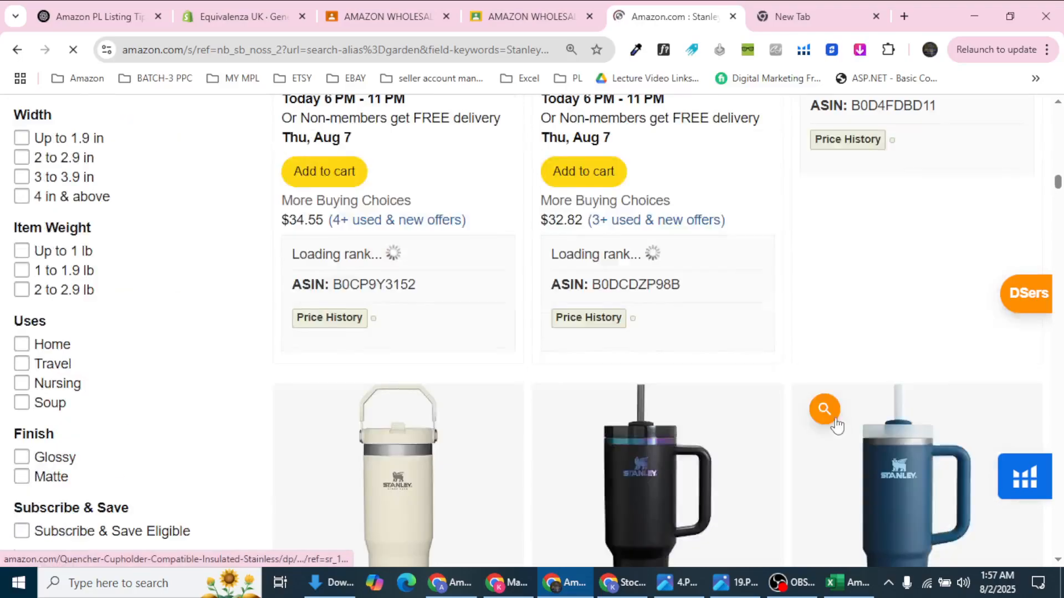
{"action": "scroll", "coordinate": [824, 418], "scroll_direction": "up", "scroll_amount": 15}
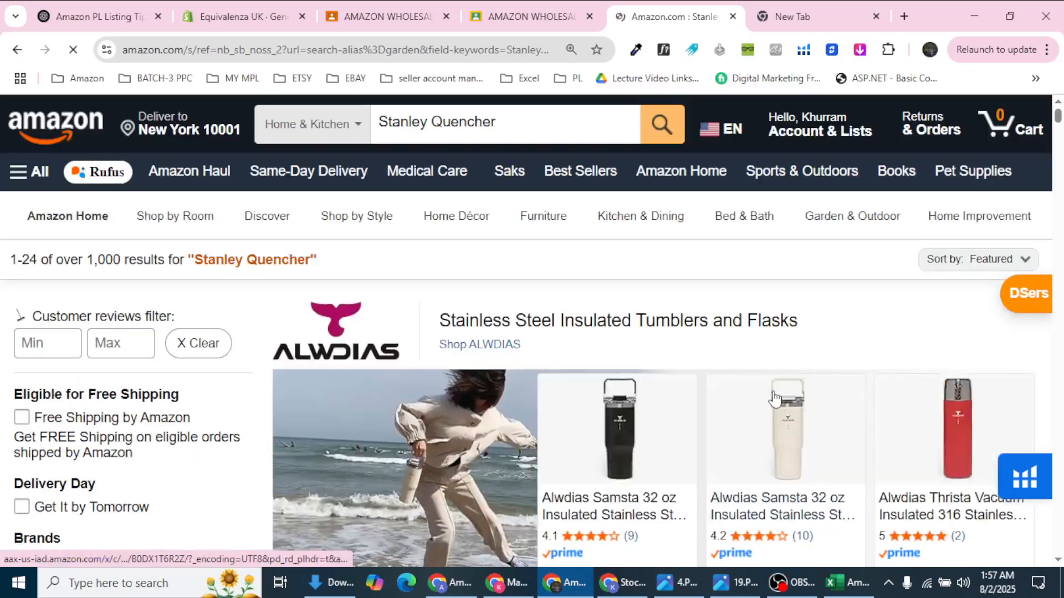
{"action": "scroll", "coordinate": [775, 399], "scroll_direction": "down", "scroll_amount": 10}
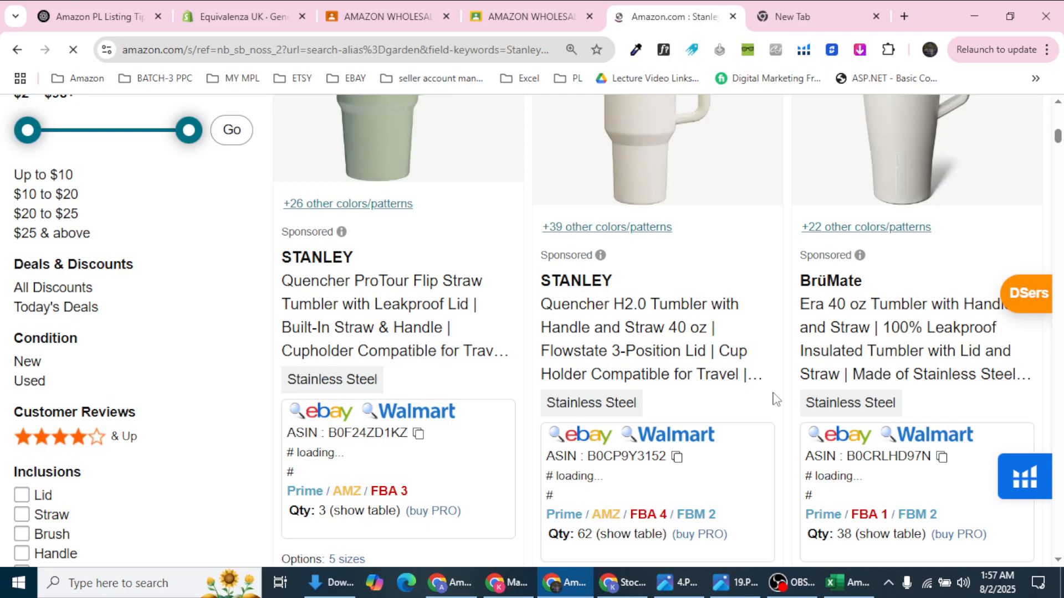
{"action": "scroll", "coordinate": [777, 400], "scroll_direction": "down", "scroll_amount": 1}
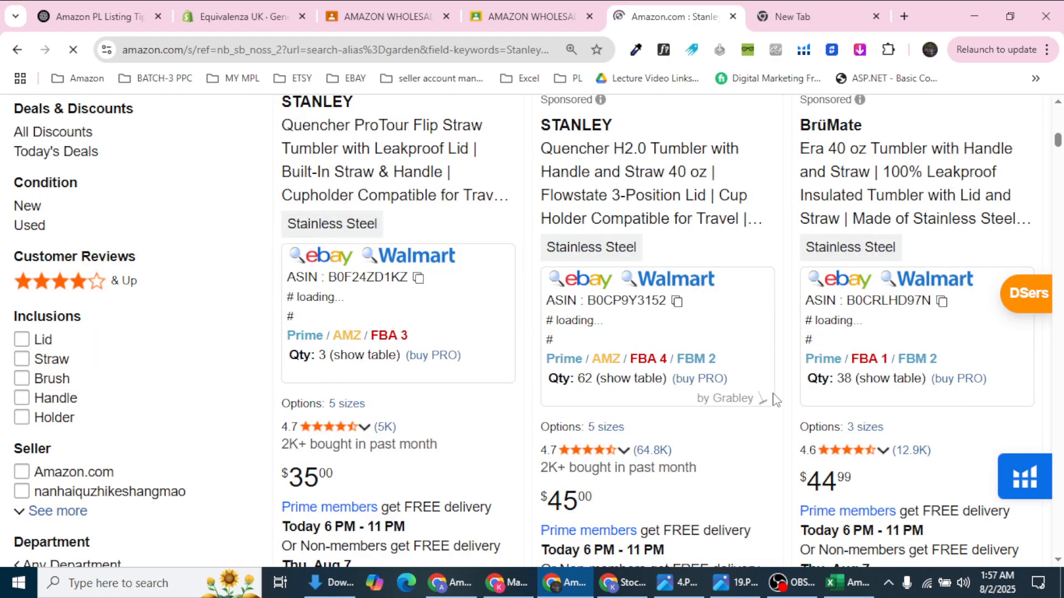
{"action": "scroll", "coordinate": [774, 399], "scroll_direction": "down", "scroll_amount": 2}
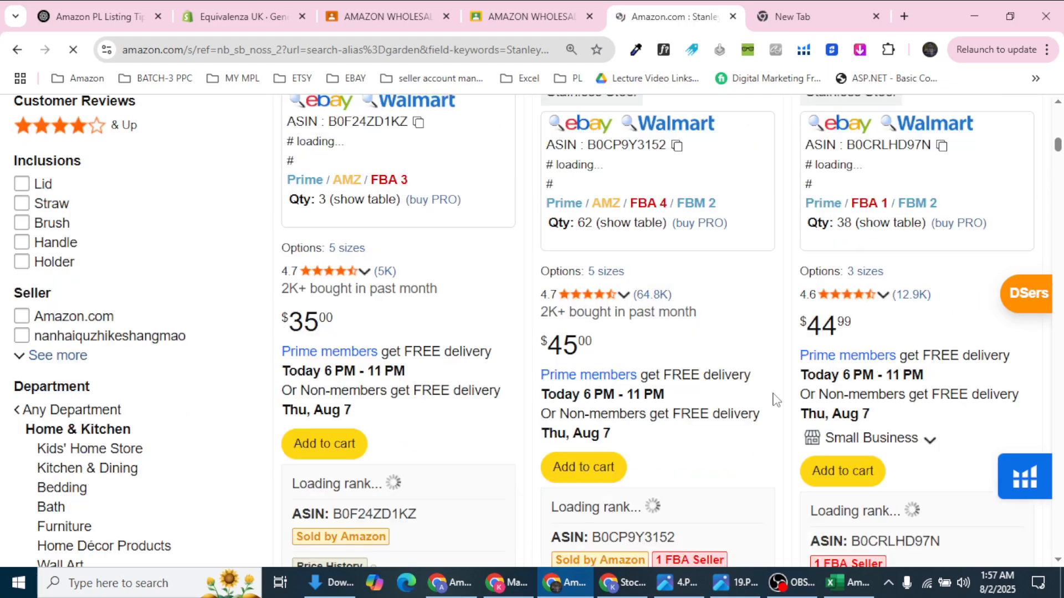
{"action": "scroll", "coordinate": [775, 399], "scroll_direction": "down", "scroll_amount": 10}
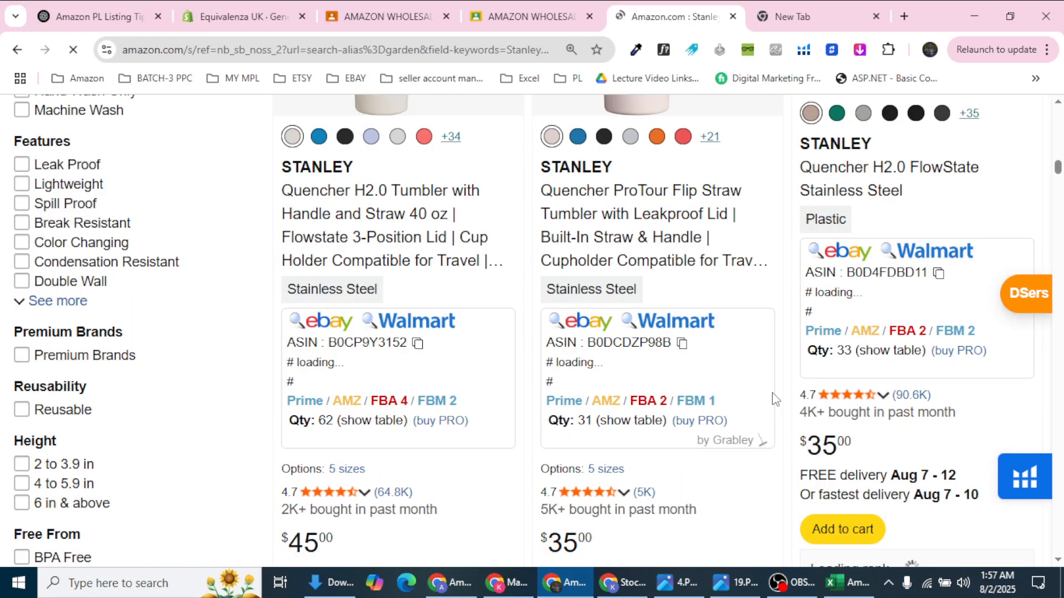
{"action": "scroll", "coordinate": [775, 399], "scroll_direction": "down", "scroll_amount": 7}
{"action": "scroll", "coordinate": [773, 400], "scroll_direction": "up", "scroll_amount": 10}
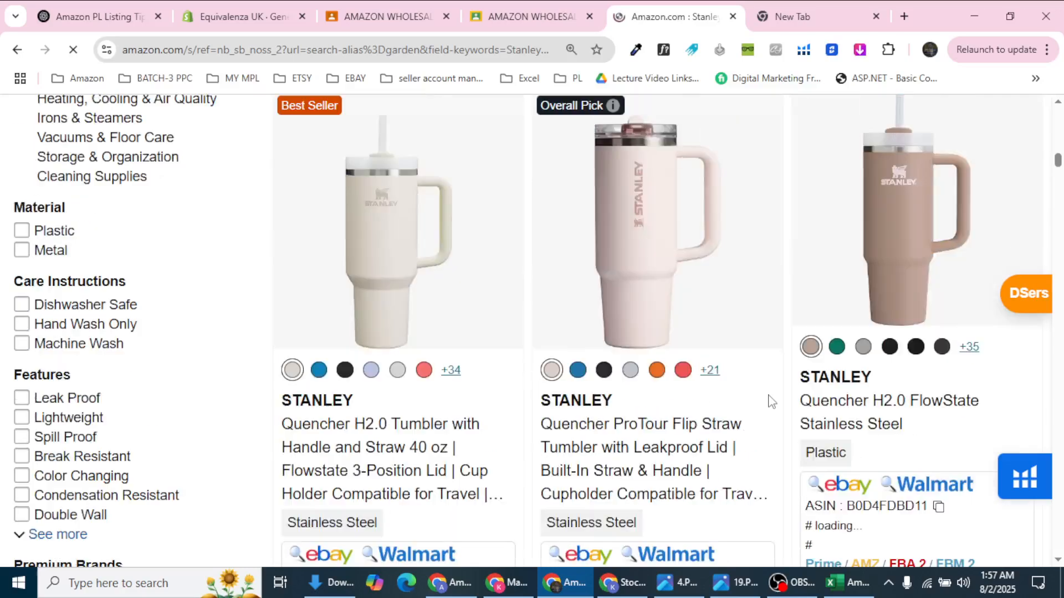
{"action": "scroll", "coordinate": [772, 402], "scroll_direction": "down", "scroll_amount": 2}
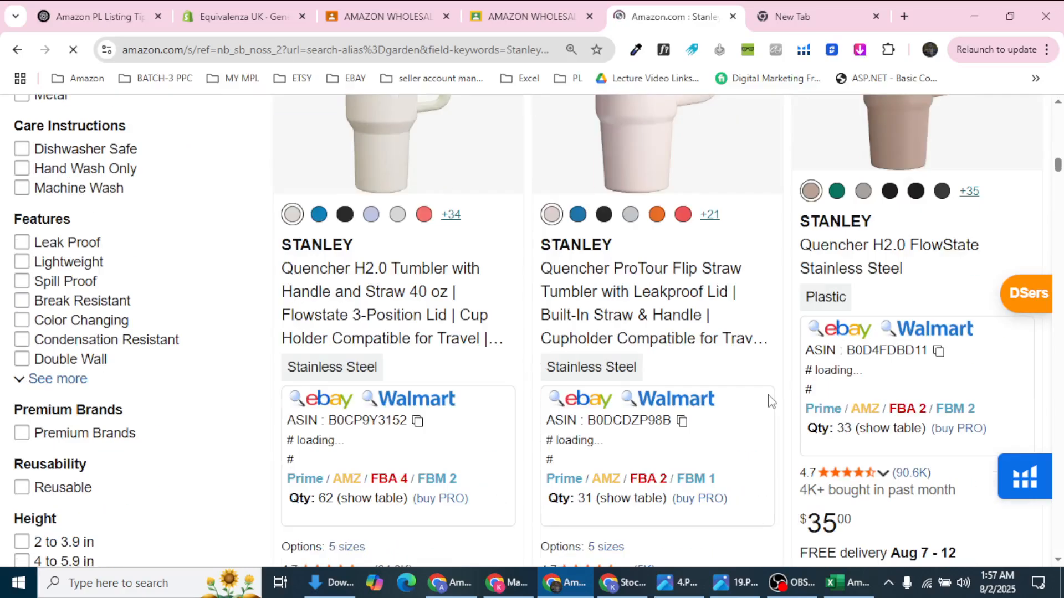
Step: Open the FlowState listing's FBA 2 seller offers in a new tab, then return to the results
{"action": "right_click", "coordinate": [912, 413]}
{"action": "left_click", "coordinate": [781, 218]}
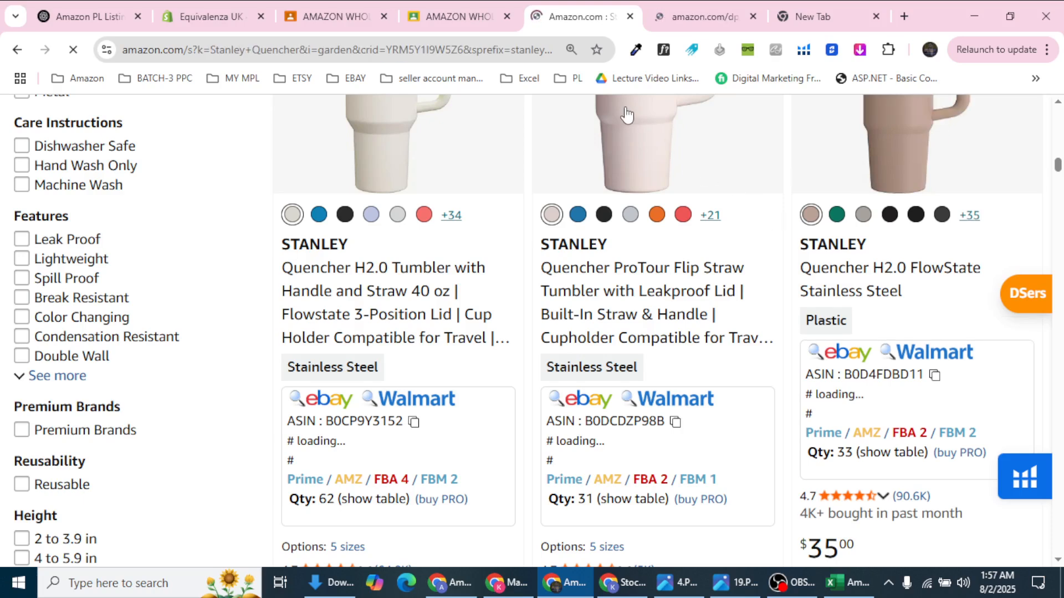
{"action": "left_click", "coordinate": [700, 22]}
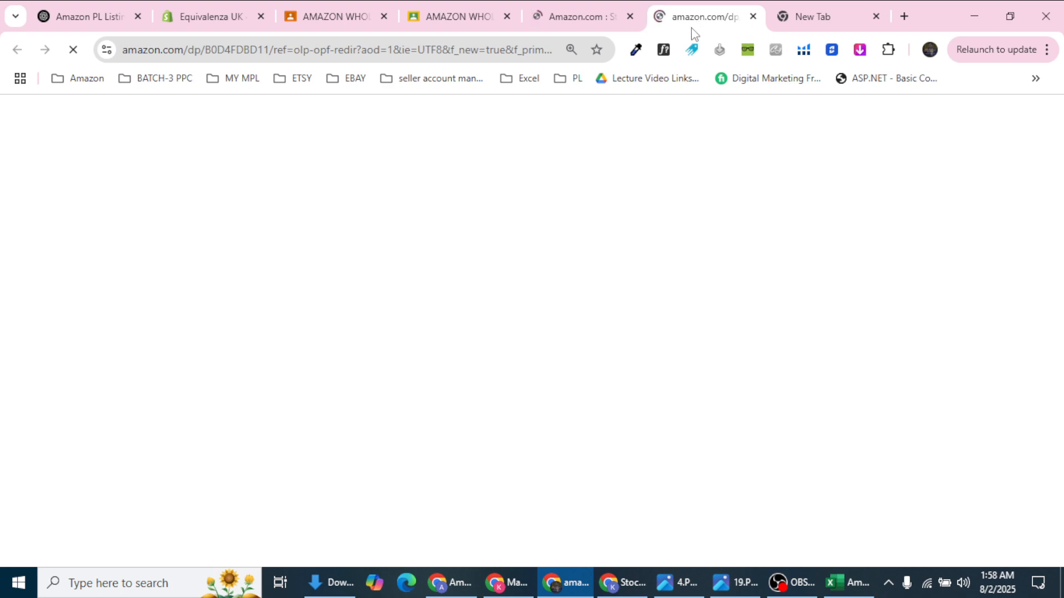
{"action": "left_click", "coordinate": [565, 22]}
Step: Scroll the Stanley Quencher results further down to the HydroJug bottles
{"action": "scroll", "coordinate": [656, 370], "scroll_direction": "up", "scroll_amount": 2}
{"action": "scroll", "coordinate": [657, 370], "scroll_direction": "down", "scroll_amount": 10}
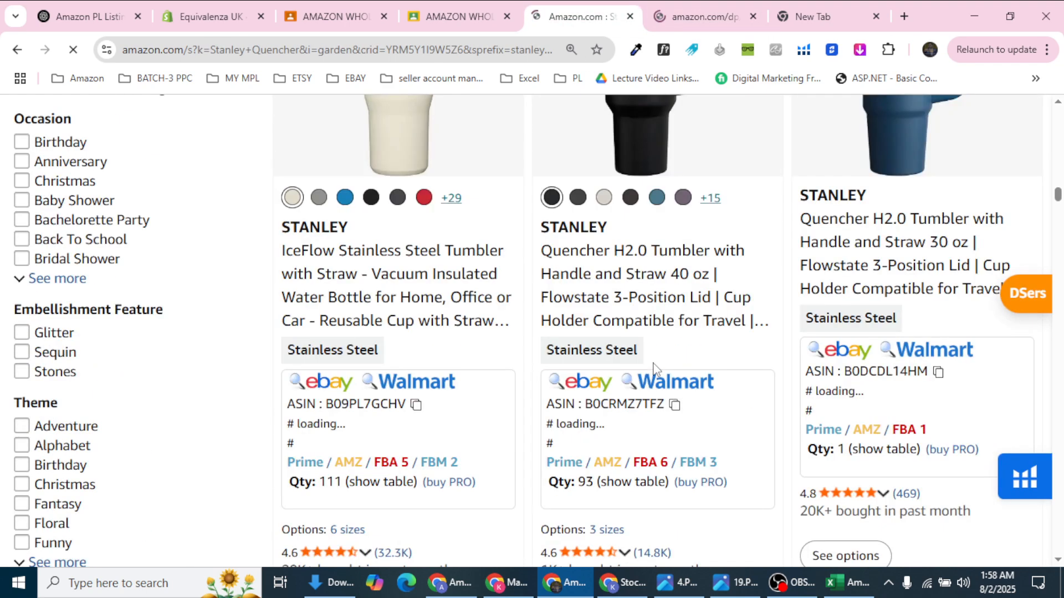
{"action": "scroll", "coordinate": [653, 368], "scroll_direction": "down", "scroll_amount": 10}
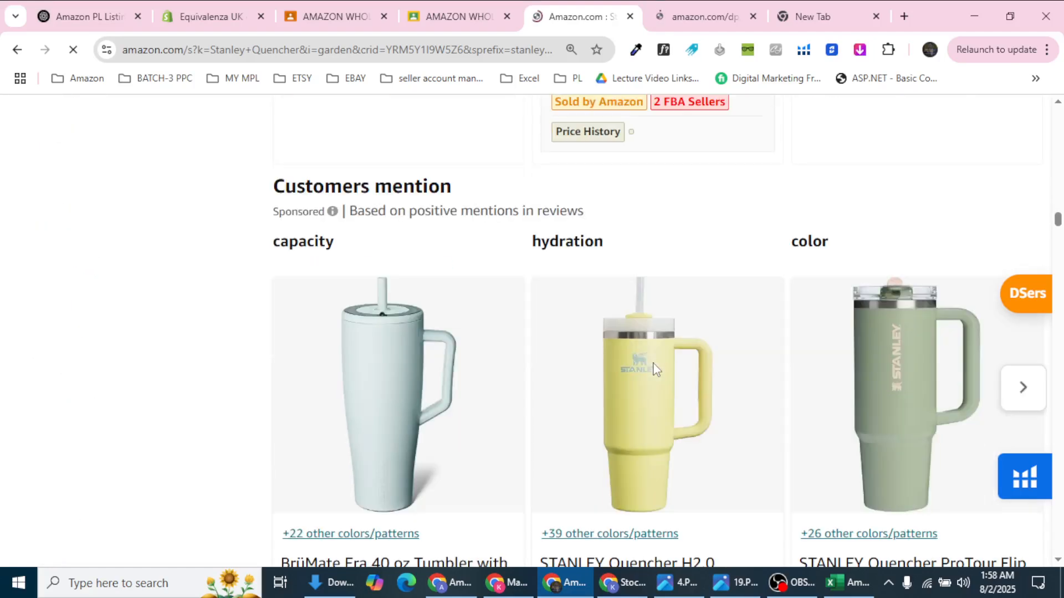
{"action": "scroll", "coordinate": [651, 370], "scroll_direction": "down", "scroll_amount": 10}
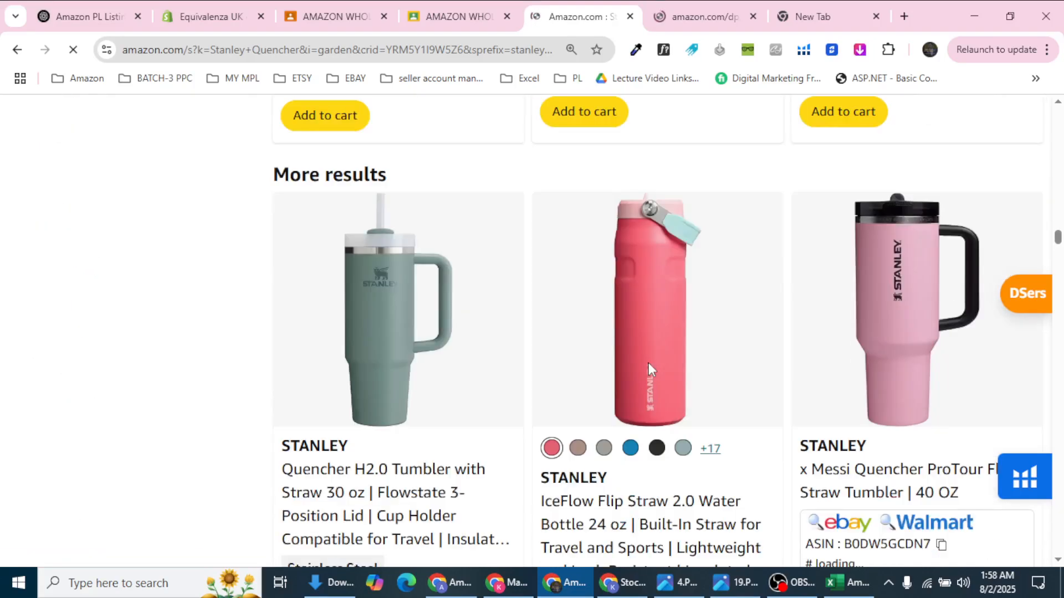
{"action": "scroll", "coordinate": [650, 370], "scroll_direction": "down", "scroll_amount": 10}
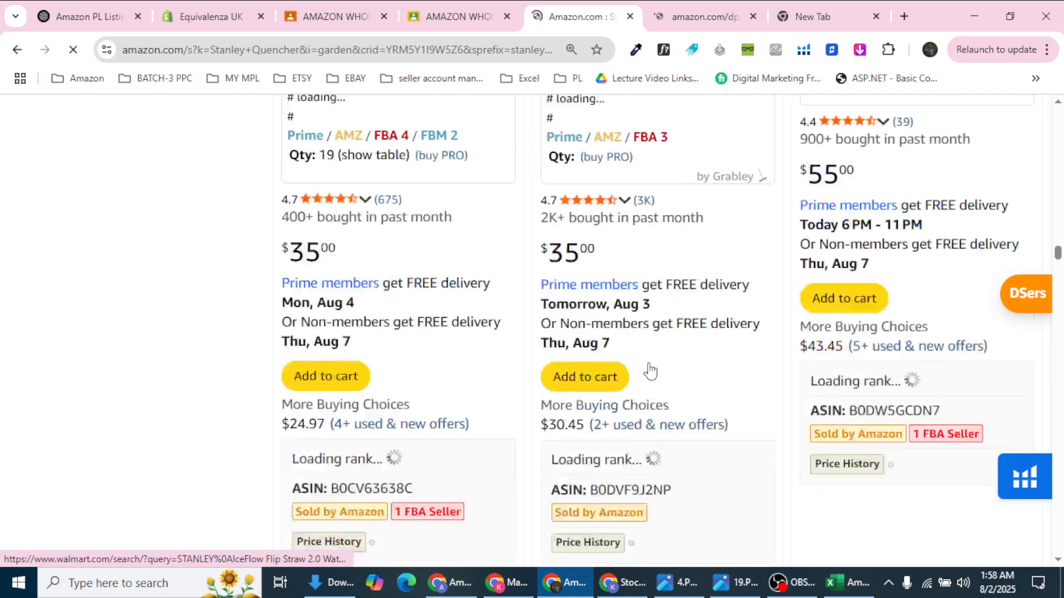
{"action": "scroll", "coordinate": [651, 370], "scroll_direction": "down", "scroll_amount": 6}
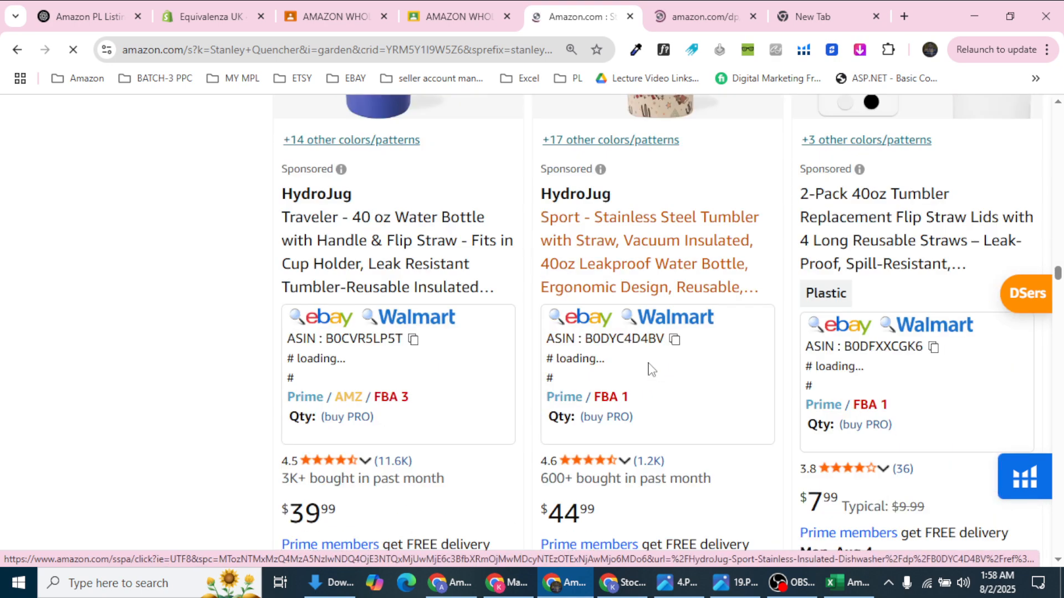
{"action": "scroll", "coordinate": [651, 370], "scroll_direction": "up", "scroll_amount": 3}
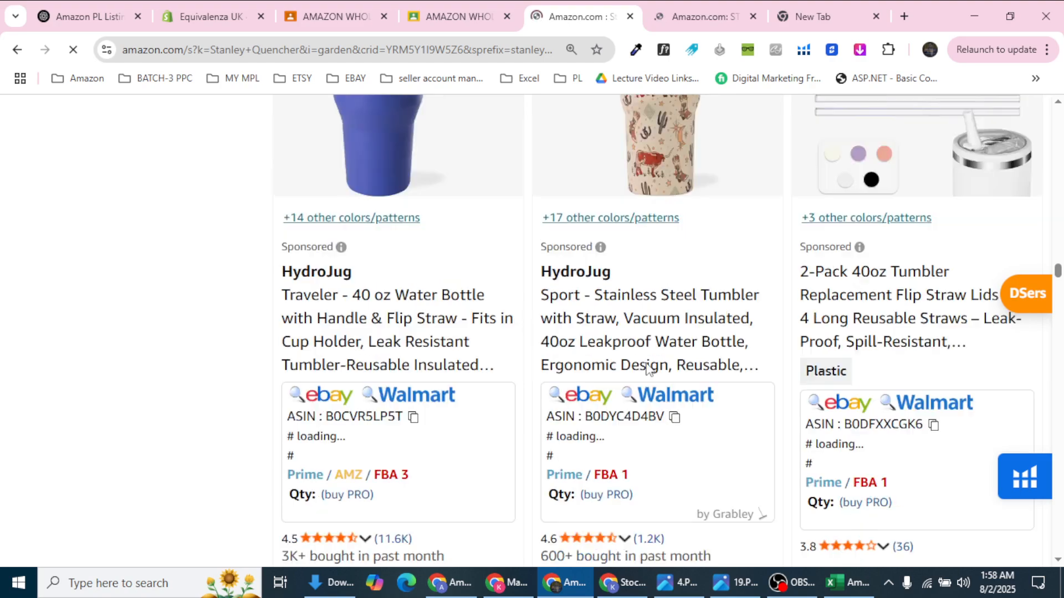
Step: Open the HydroJug Sport listing in a new tab, check the tabs, then return to the results
{"action": "right_click", "coordinate": [624, 381]}
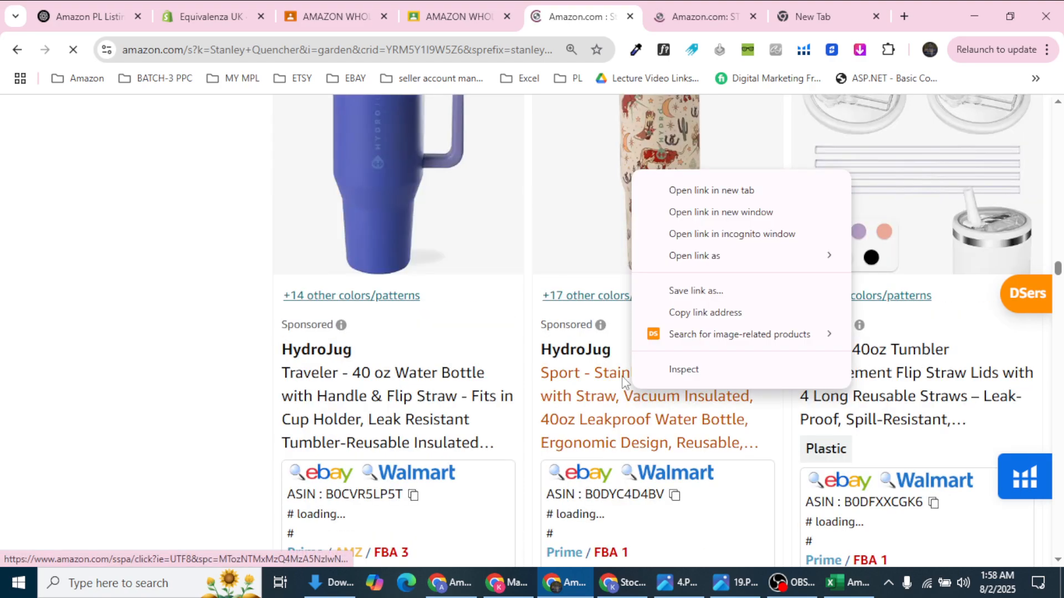
{"action": "left_click", "coordinate": [723, 190]}
{"action": "left_click", "coordinate": [851, 6]}
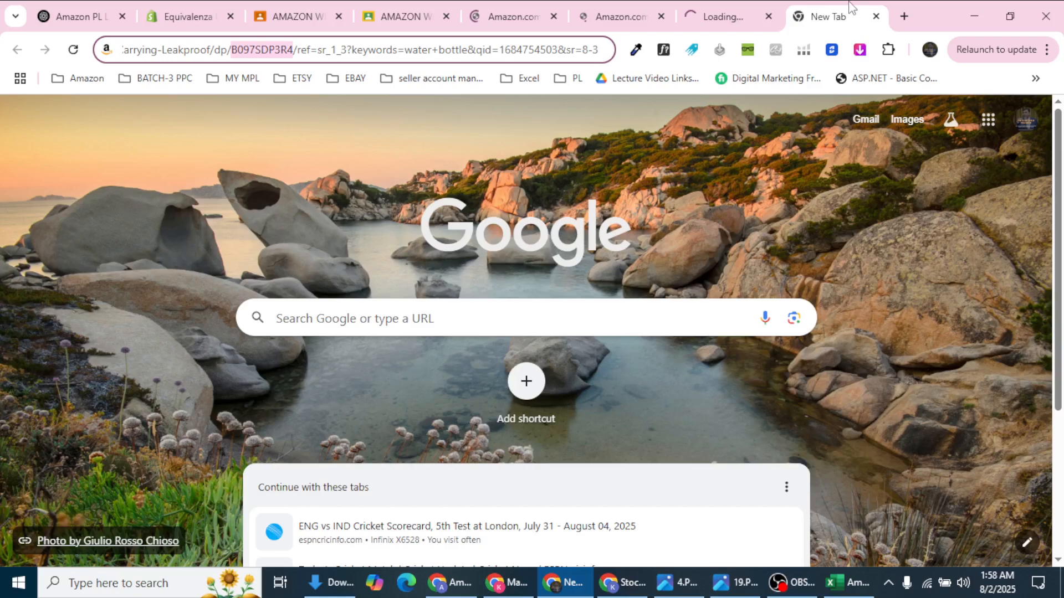
{"action": "left_click", "coordinate": [733, 7]}
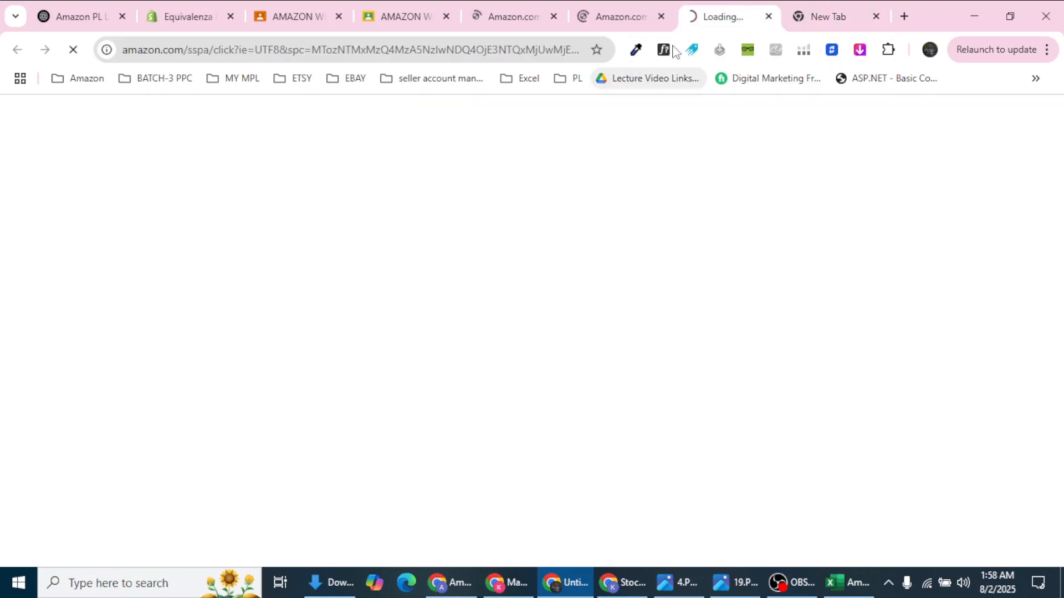
{"action": "left_click", "coordinate": [621, 12]}
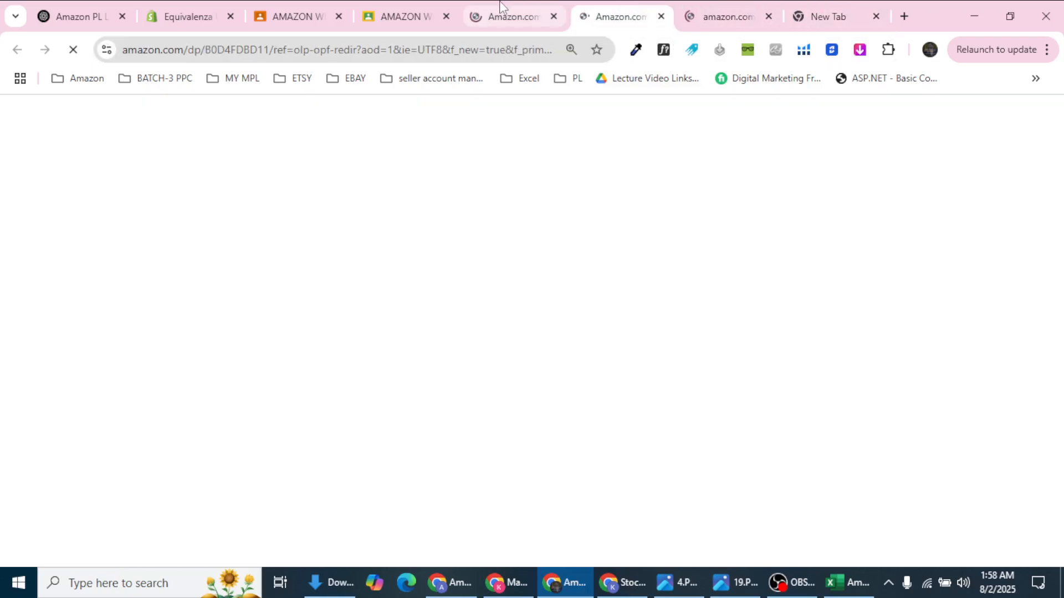
{"action": "left_click", "coordinate": [507, 14]}
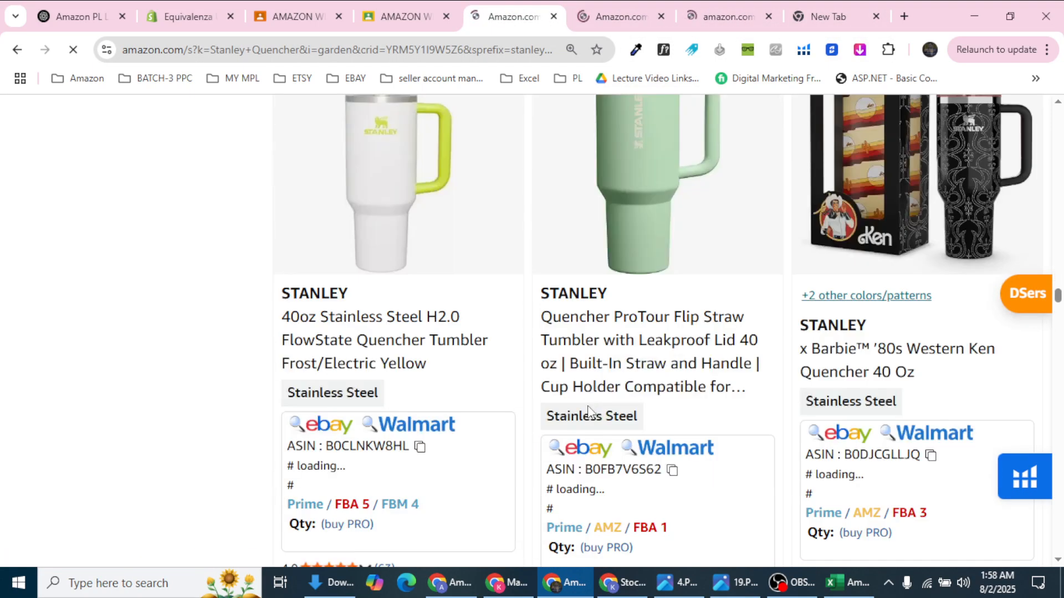
Step: Scroll down and open the BrüMate Era 40 oz tumbler listing in a new tab
{"action": "scroll", "coordinate": [590, 413], "scroll_direction": "down", "scroll_amount": 10}
{"action": "scroll", "coordinate": [590, 413], "scroll_direction": "down", "scroll_amount": 10}
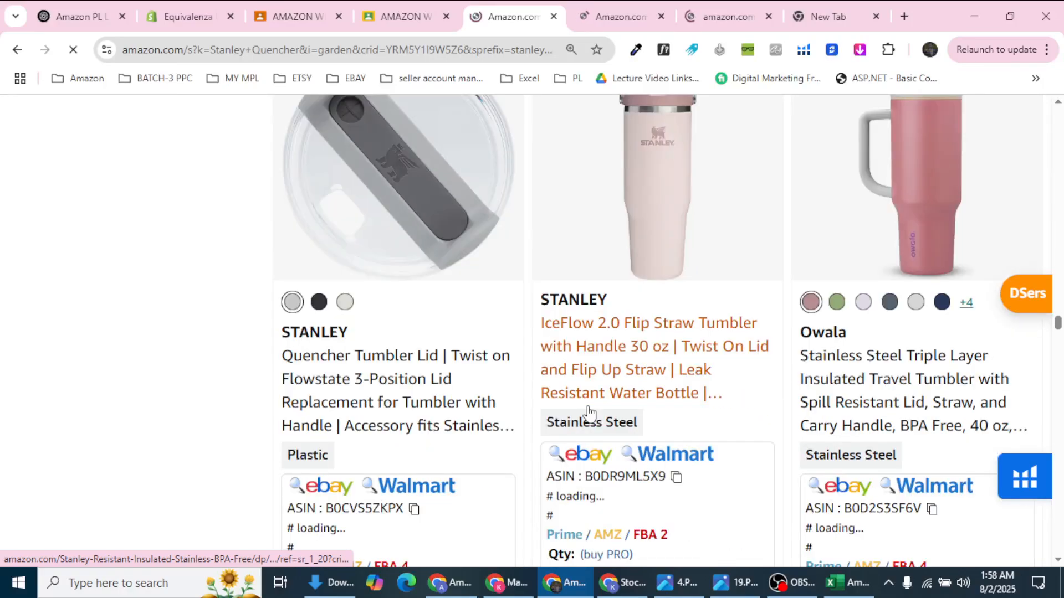
{"action": "scroll", "coordinate": [589, 412], "scroll_direction": "down", "scroll_amount": 10}
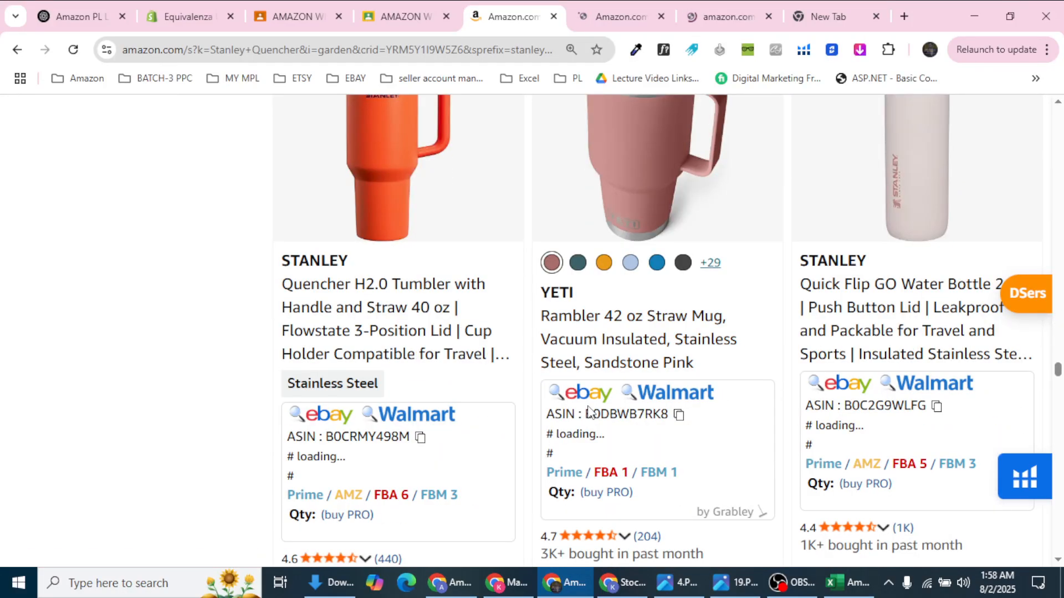
{"action": "scroll", "coordinate": [589, 413], "scroll_direction": "down", "scroll_amount": 10}
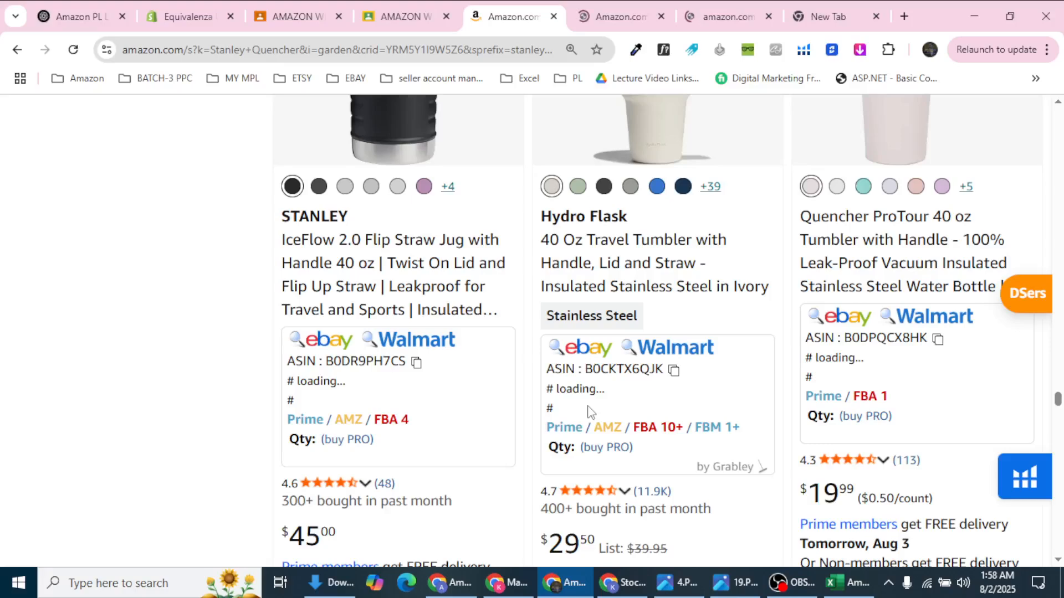
{"action": "scroll", "coordinate": [589, 413], "scroll_direction": "down", "scroll_amount": 10}
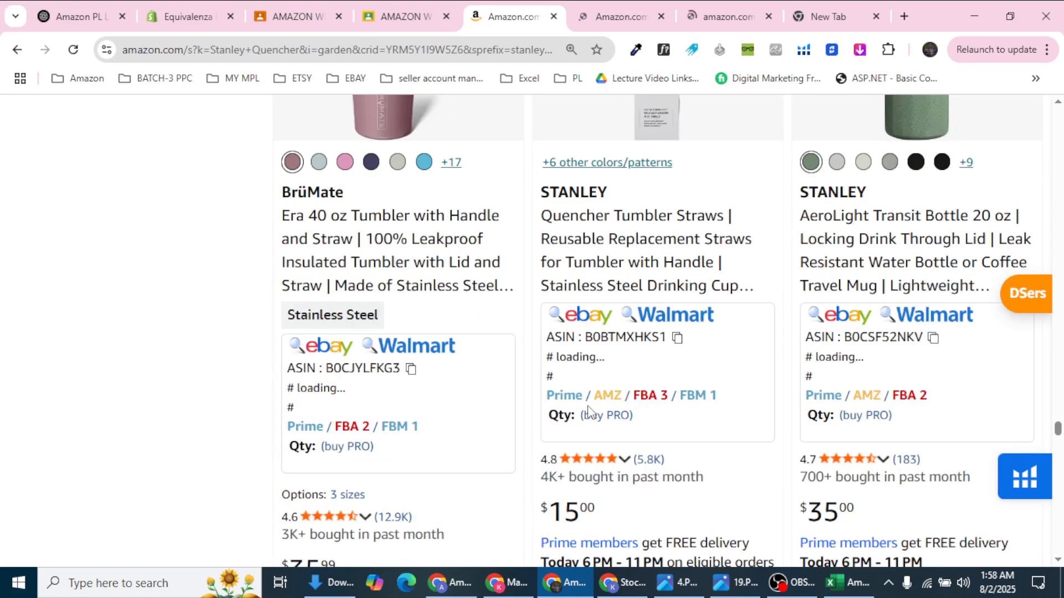
{"action": "right_click", "coordinate": [427, 274]}
{"action": "left_click", "coordinate": [459, 291]}
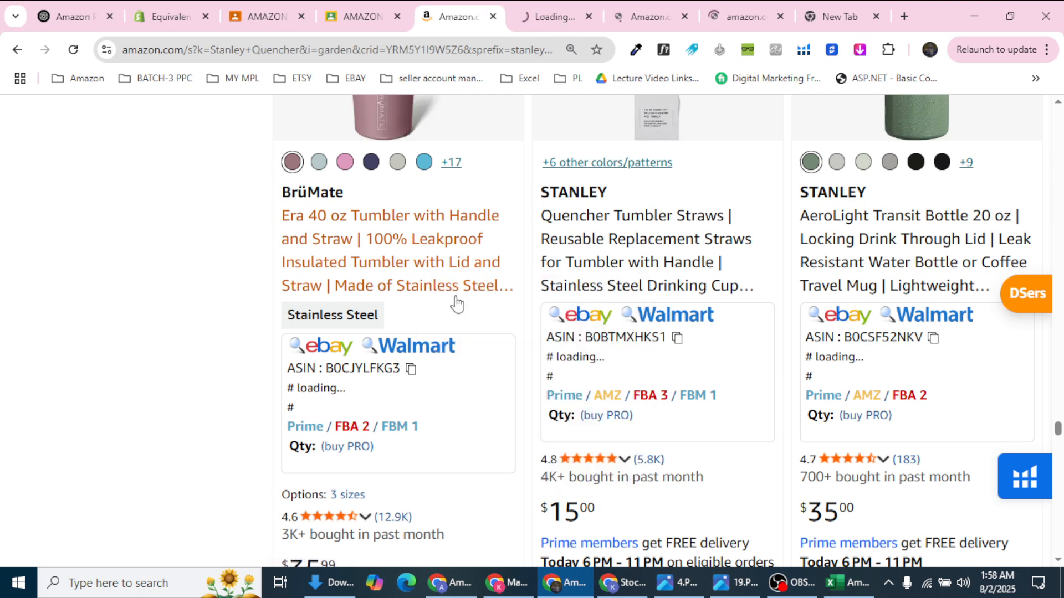
{"action": "left_click", "coordinate": [533, 18]}
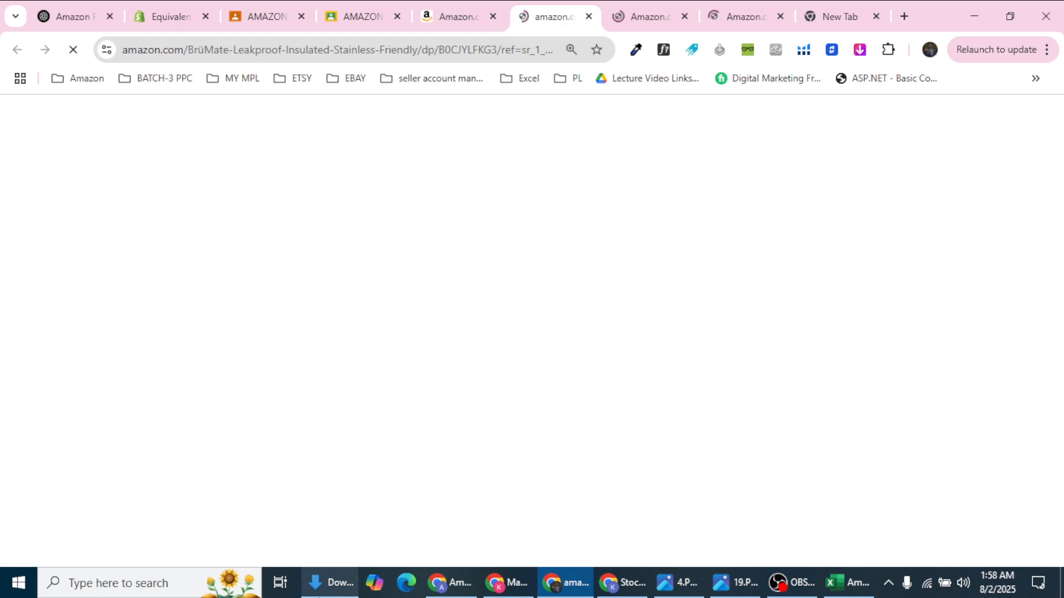
Step: Show Local Disk (D:) in File Explorer, scroll the Excel product sheet, then minimise Excel
{"action": "left_click", "coordinate": [323, 583]}
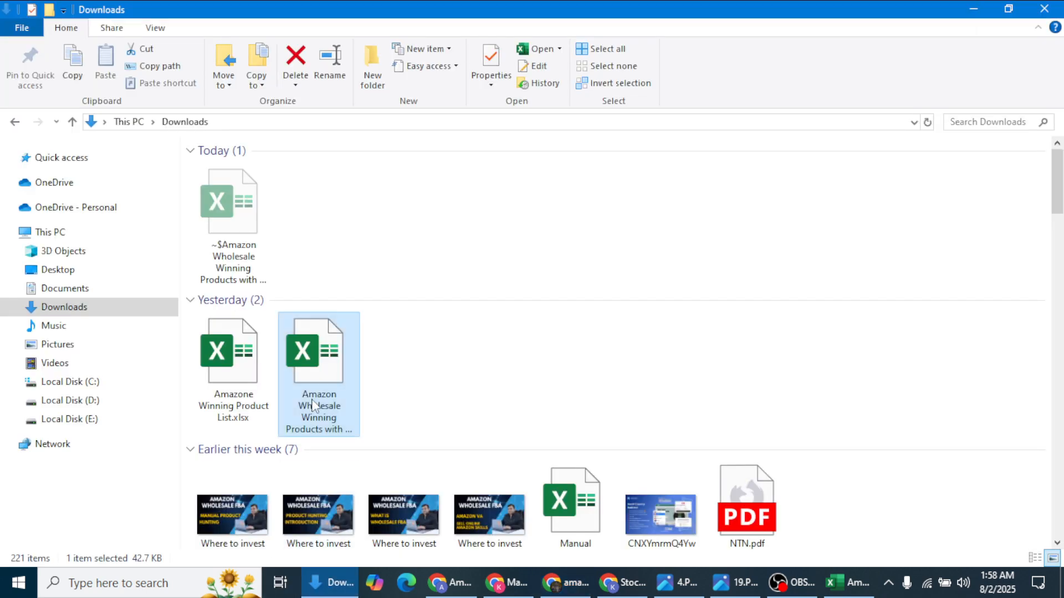
{"action": "left_click", "coordinate": [101, 409]}
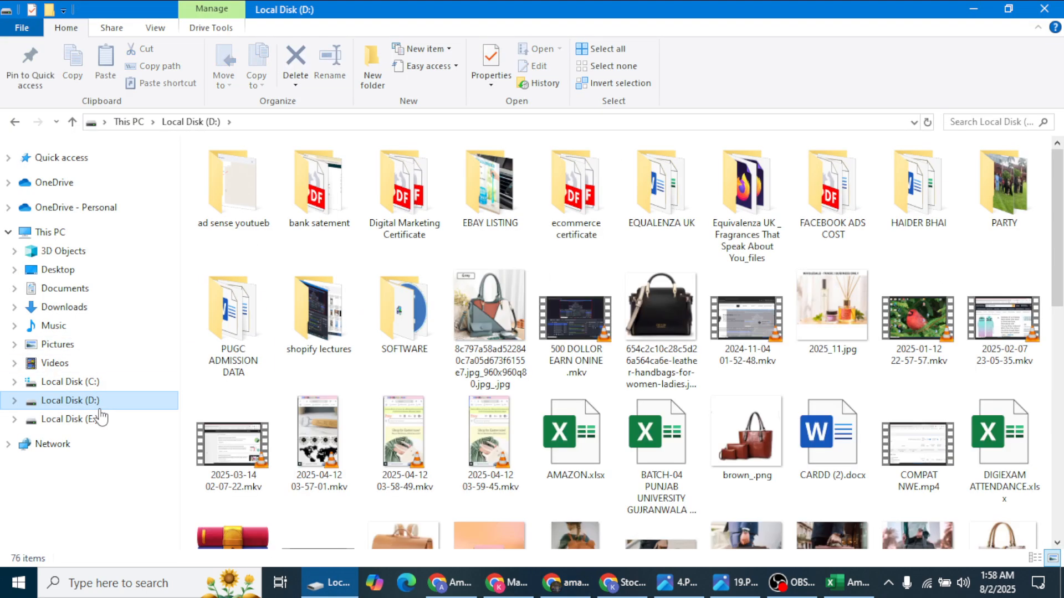
{"action": "left_click", "coordinate": [848, 583]}
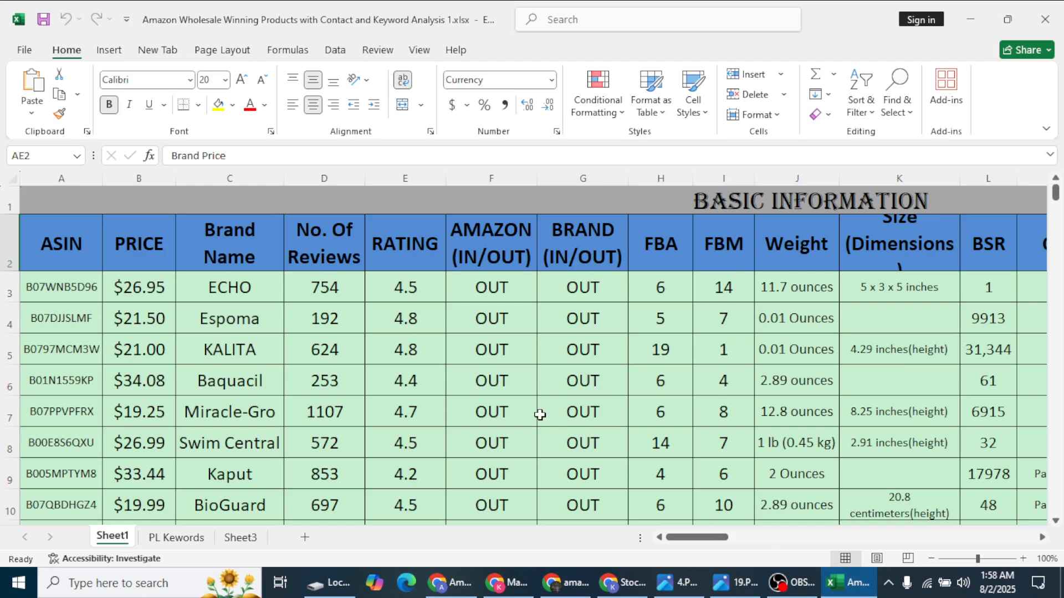
{"action": "scroll", "coordinate": [307, 497], "scroll_direction": "down", "scroll_amount": 10}
{"action": "scroll", "coordinate": [307, 497], "scroll_direction": "up", "scroll_amount": 3}
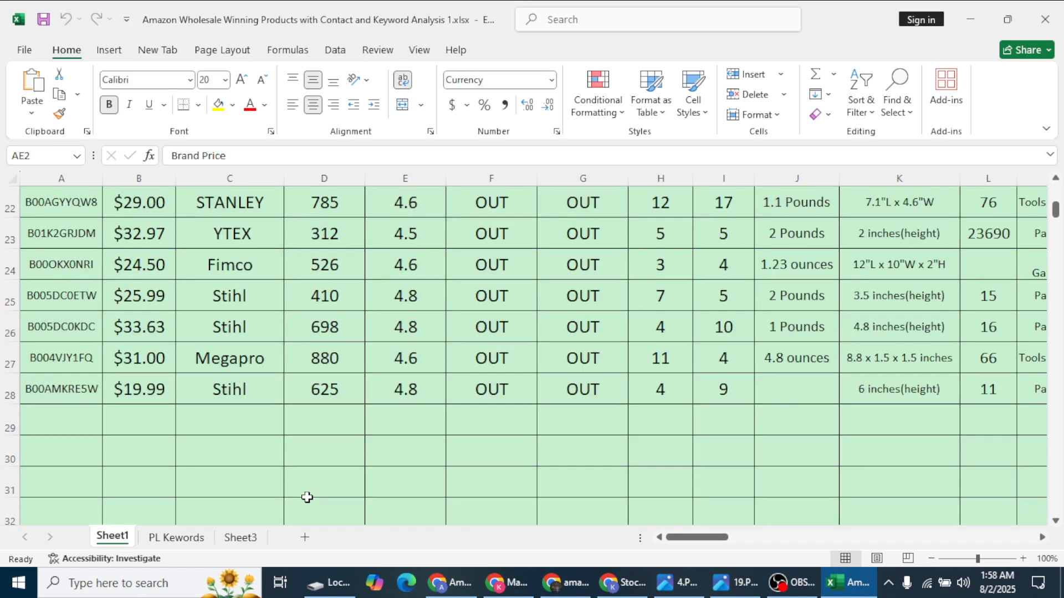
{"action": "scroll", "coordinate": [306, 497], "scroll_direction": "up", "scroll_amount": 7}
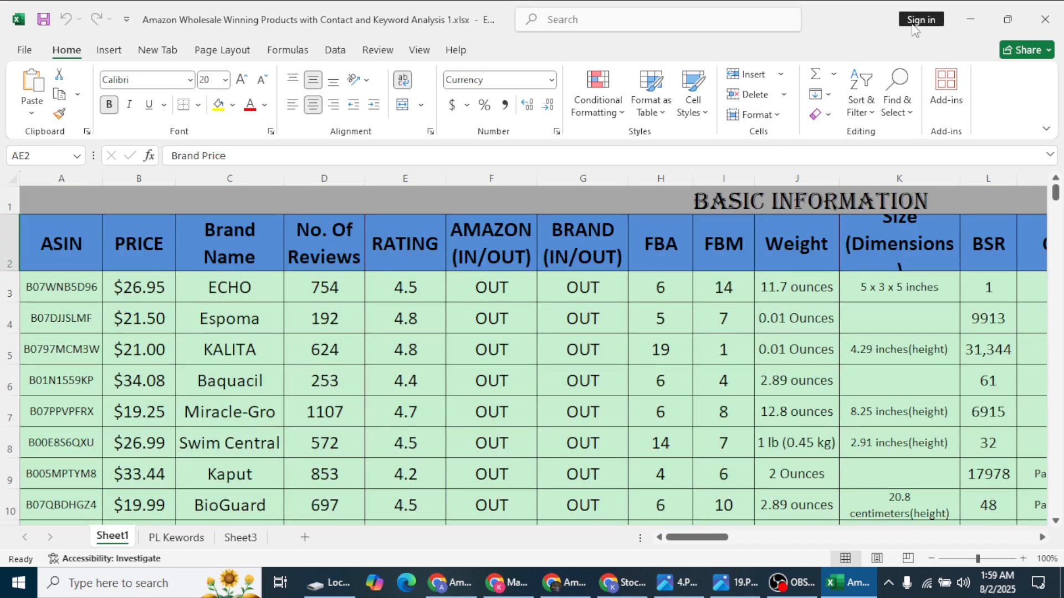
{"action": "left_click", "coordinate": [976, 23]}
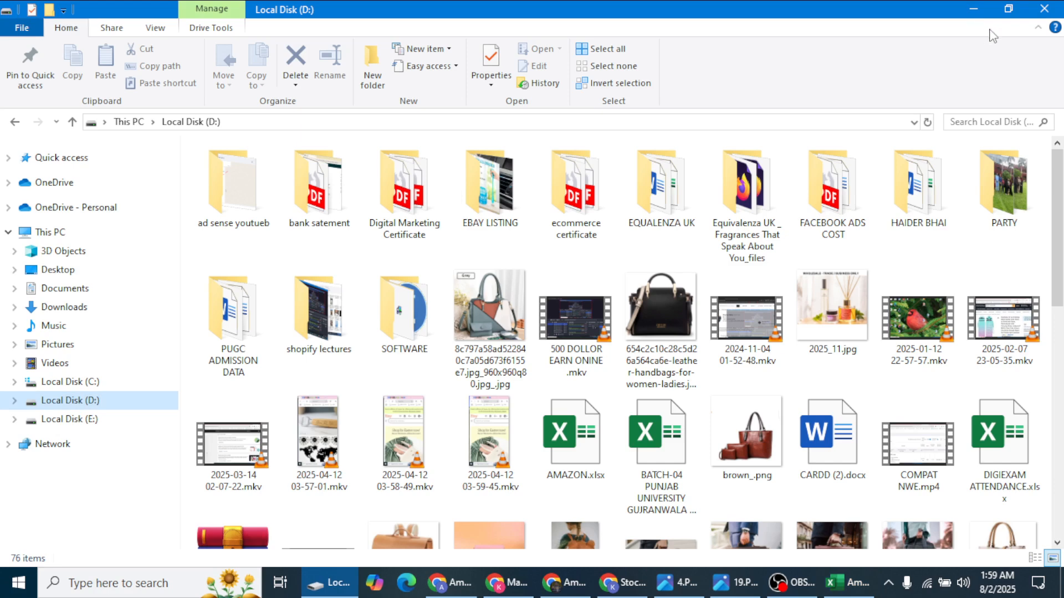
Step: Close the Local Disk (D:) File Explorer window to bring back the Amazon listings in Chrome
{"action": "left_click", "coordinate": [1044, 9]}
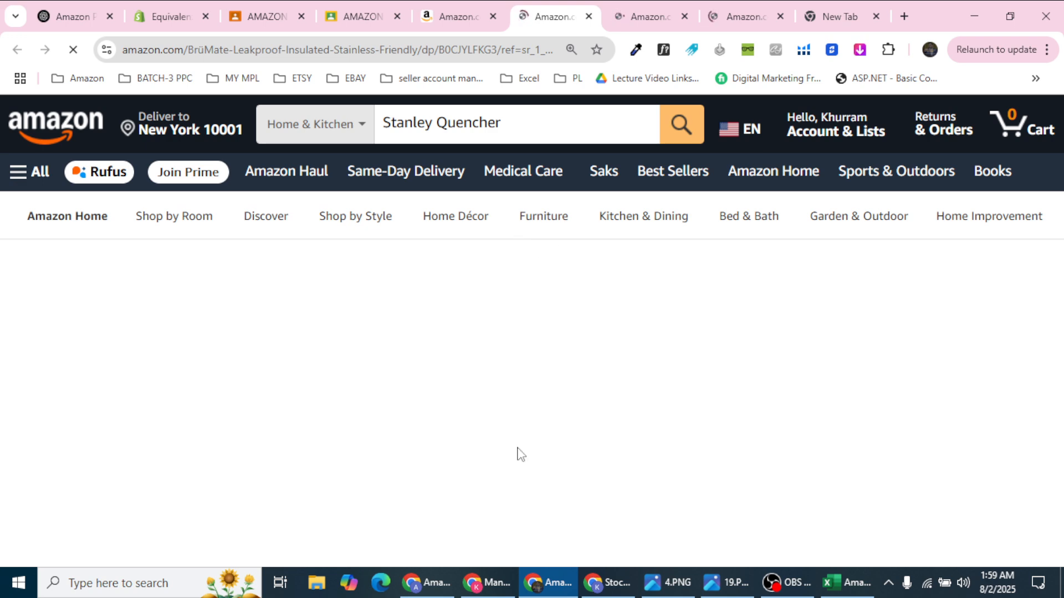
{"action": "left_click", "coordinate": [626, 6]}
Step: View the Stanley Quencher H2.0 FlowState's other seller offers: $35 new, next at $70.99
{"action": "left_click", "coordinate": [747, 3]}
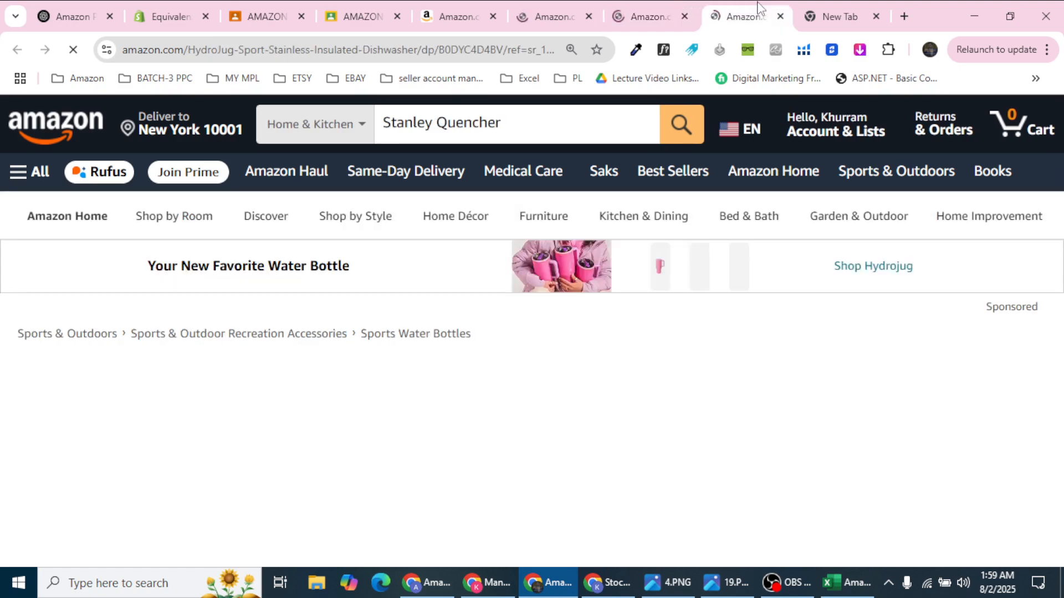
{"action": "left_click", "coordinate": [677, 5]}
{"action": "scroll", "coordinate": [521, 301], "scroll_direction": "down", "scroll_amount": 10}
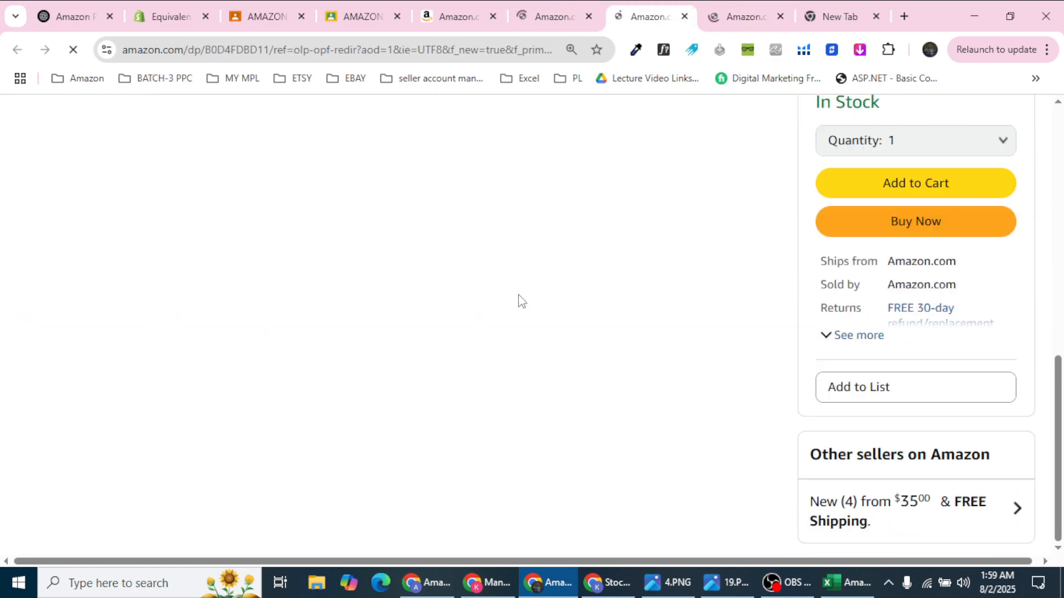
{"action": "scroll", "coordinate": [521, 301], "scroll_direction": "up", "scroll_amount": 10}
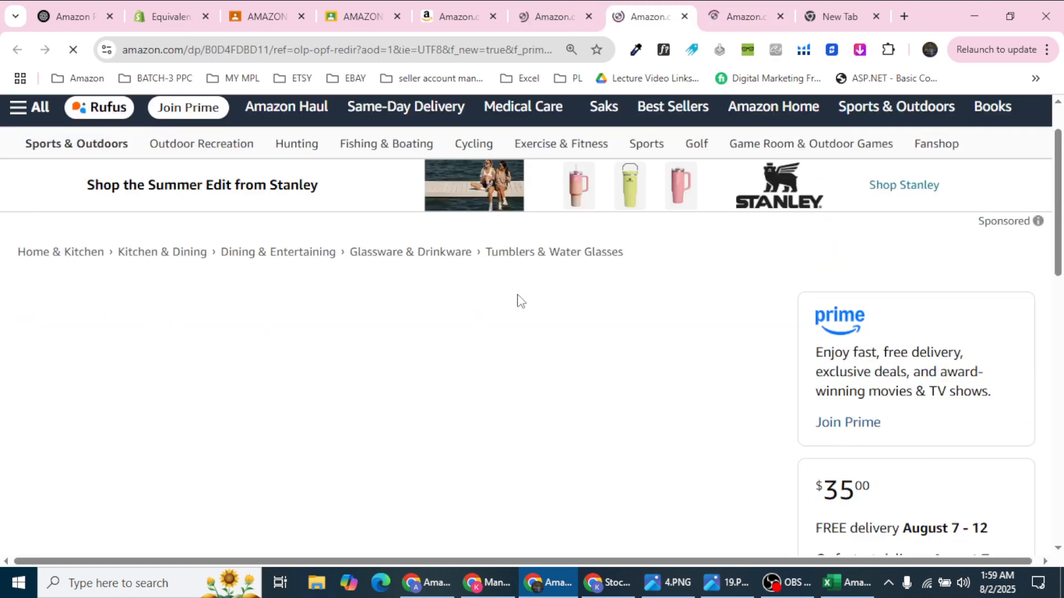
{"action": "scroll", "coordinate": [520, 301], "scroll_direction": "down", "scroll_amount": 12}
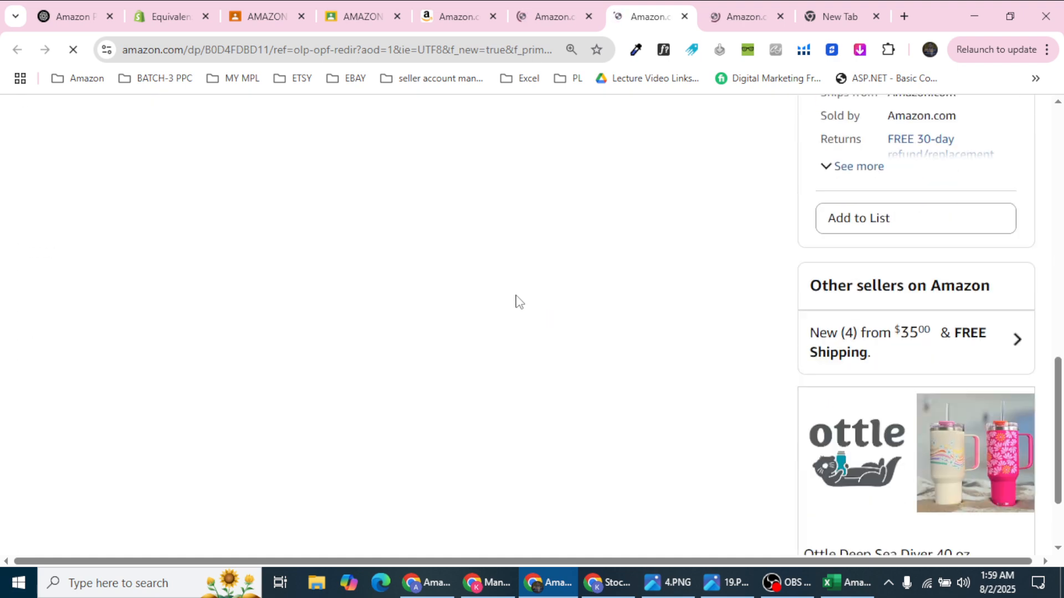
{"action": "scroll", "coordinate": [776, 287], "scroll_direction": "up", "scroll_amount": 1}
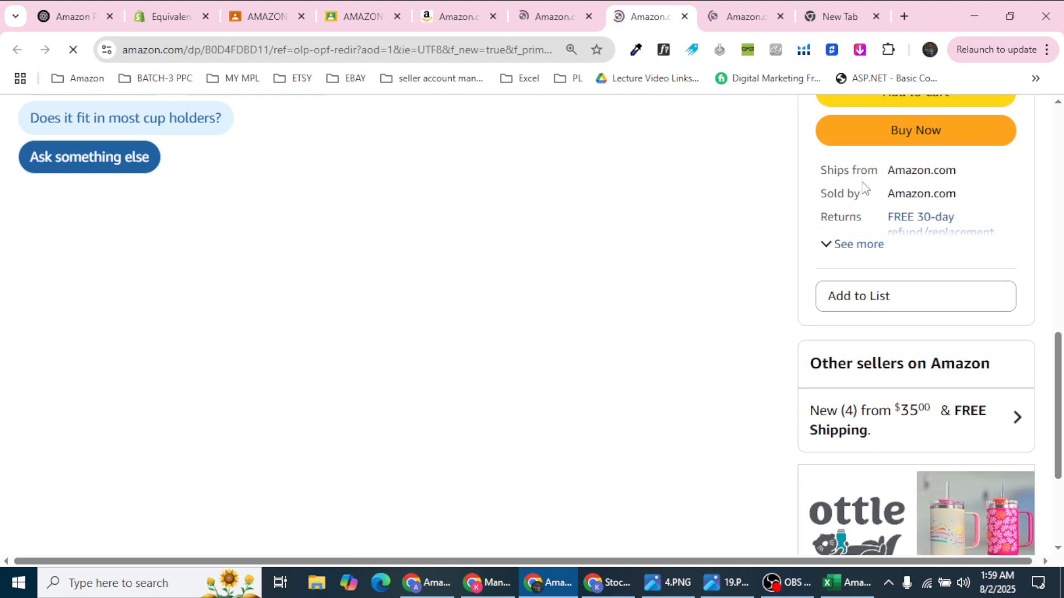
{"action": "scroll", "coordinate": [892, 169], "scroll_direction": "up", "scroll_amount": 1}
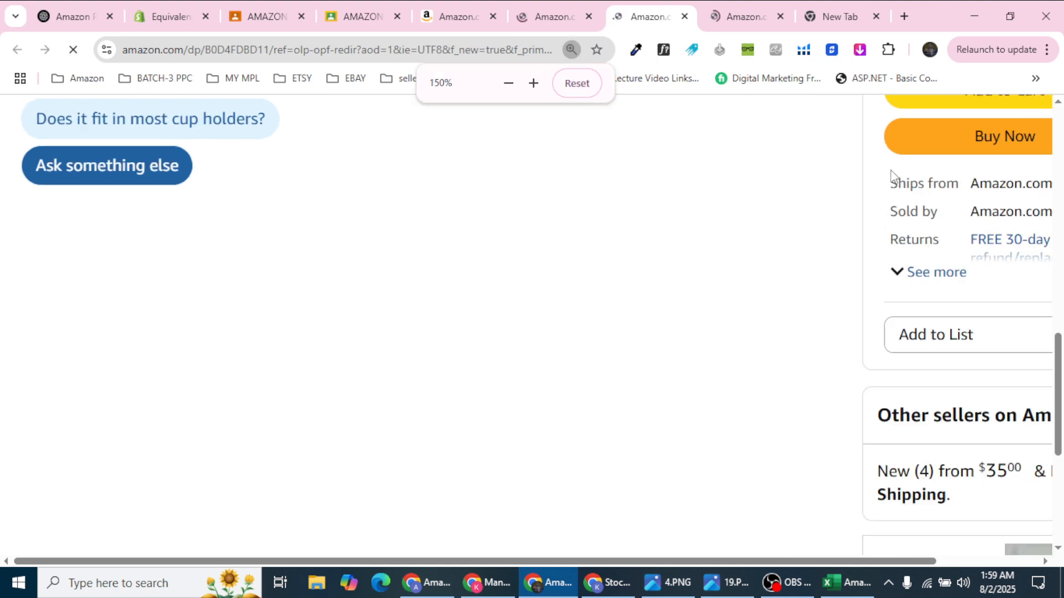
{"action": "left_click_drag", "start_coordinate": [690, 561], "coordinate": [792, 561]}
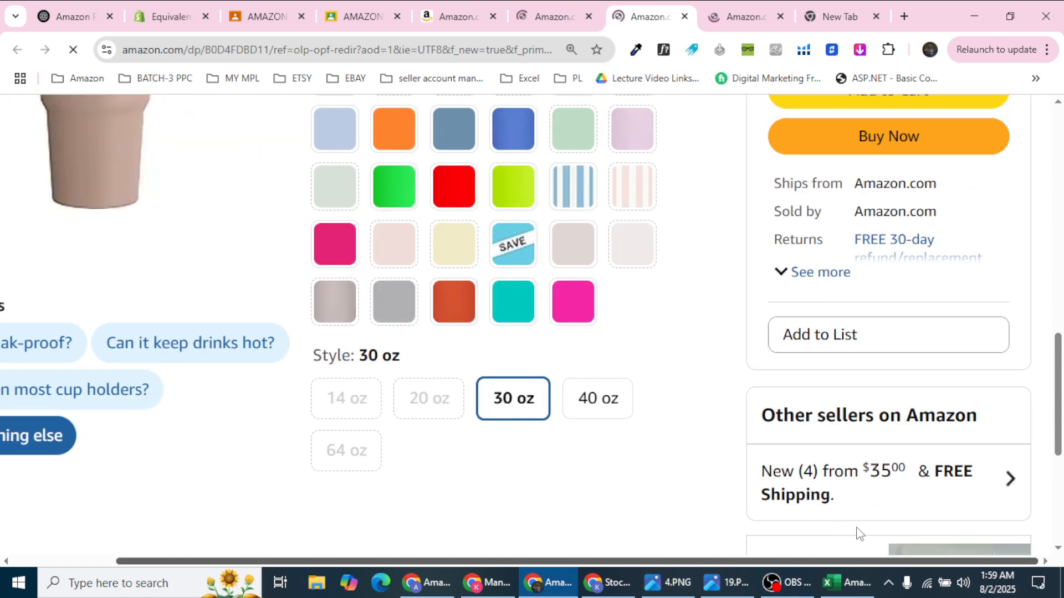
{"action": "scroll", "coordinate": [865, 300], "scroll_direction": "up", "scroll_amount": 1}
{"action": "scroll", "coordinate": [887, 255], "scroll_direction": "down", "scroll_amount": 1}
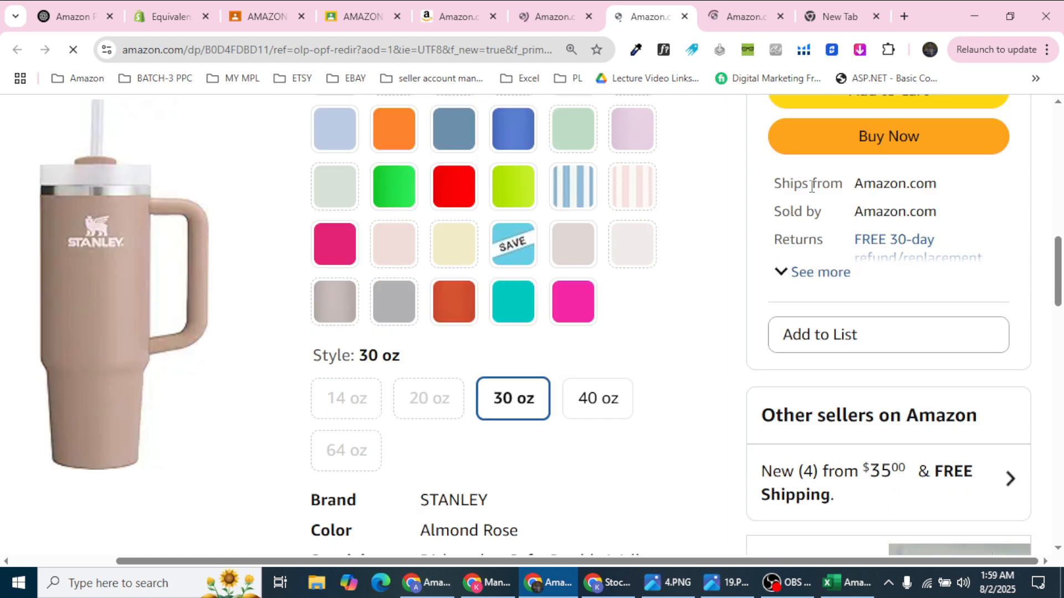
{"action": "left_click_drag", "start_coordinate": [775, 184], "coordinate": [947, 183]}
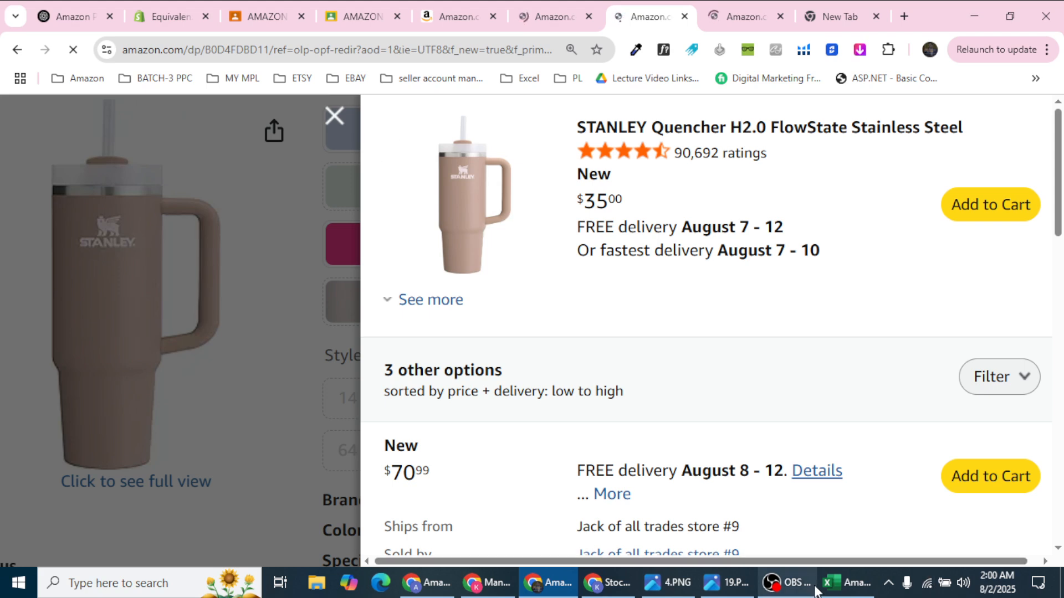
{"action": "left_click", "coordinate": [835, 592]}
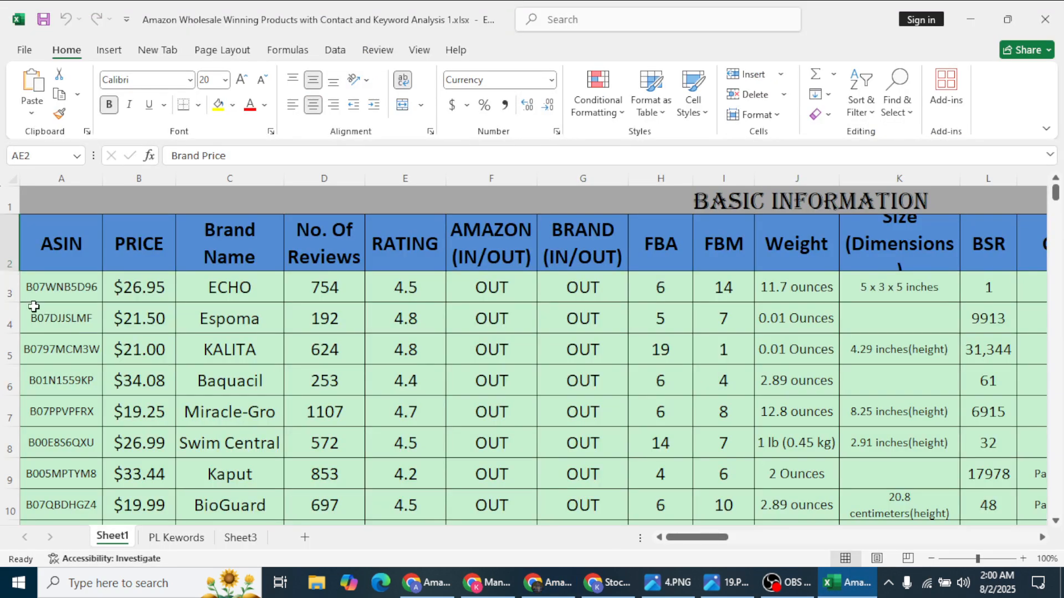
Step: Select all of row 29 from cell A29 and fill it yellow
{"action": "scroll", "coordinate": [741, 387], "scroll_direction": "down", "scroll_amount": 8}
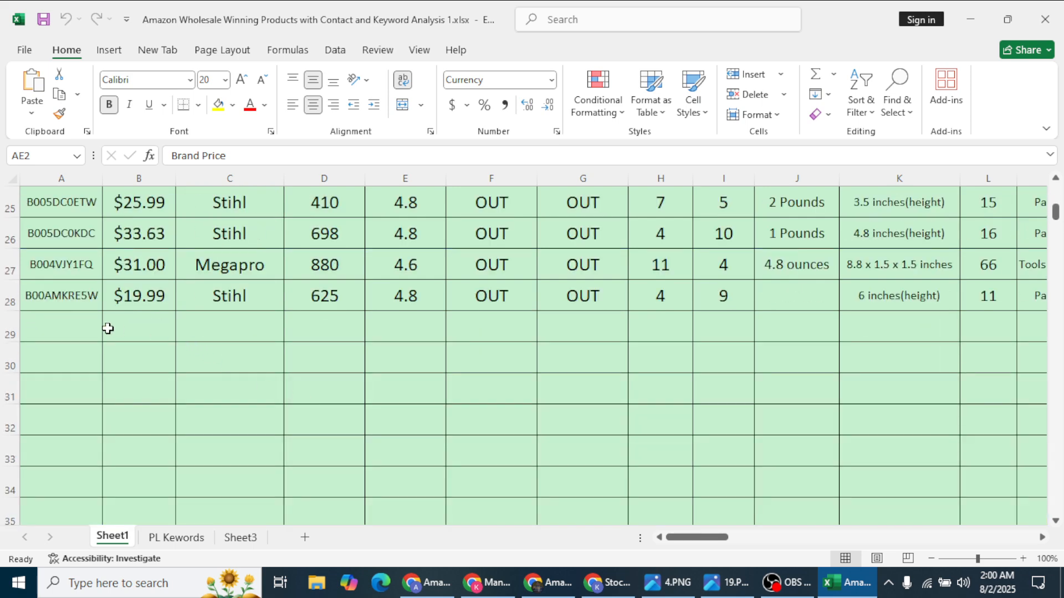
{"action": "left_click", "coordinate": [67, 320]}
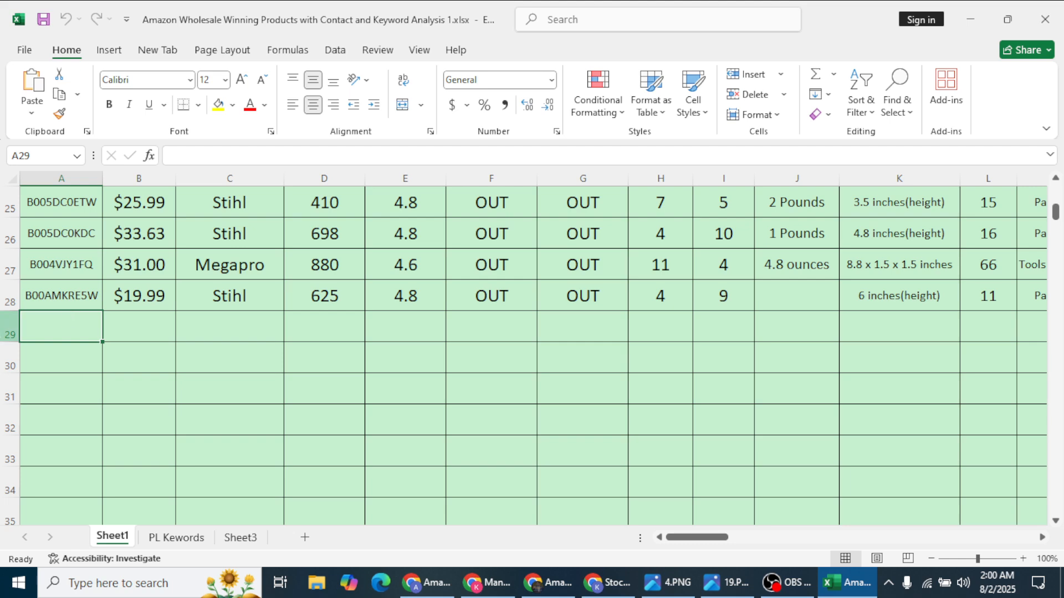
{"action": "key", "text": "shift+space"}
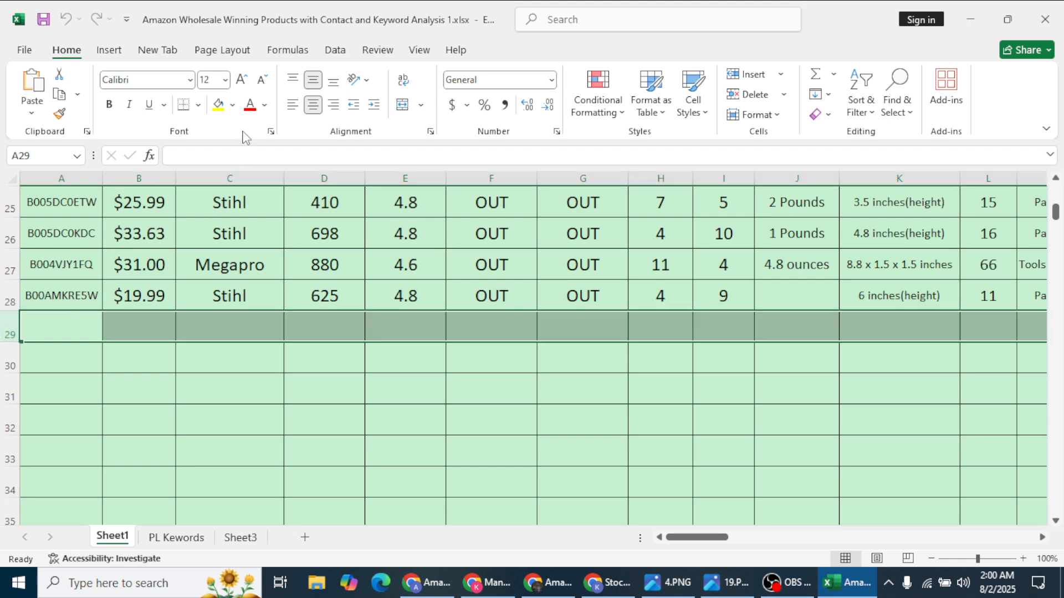
{"action": "left_click", "coordinate": [219, 108]}
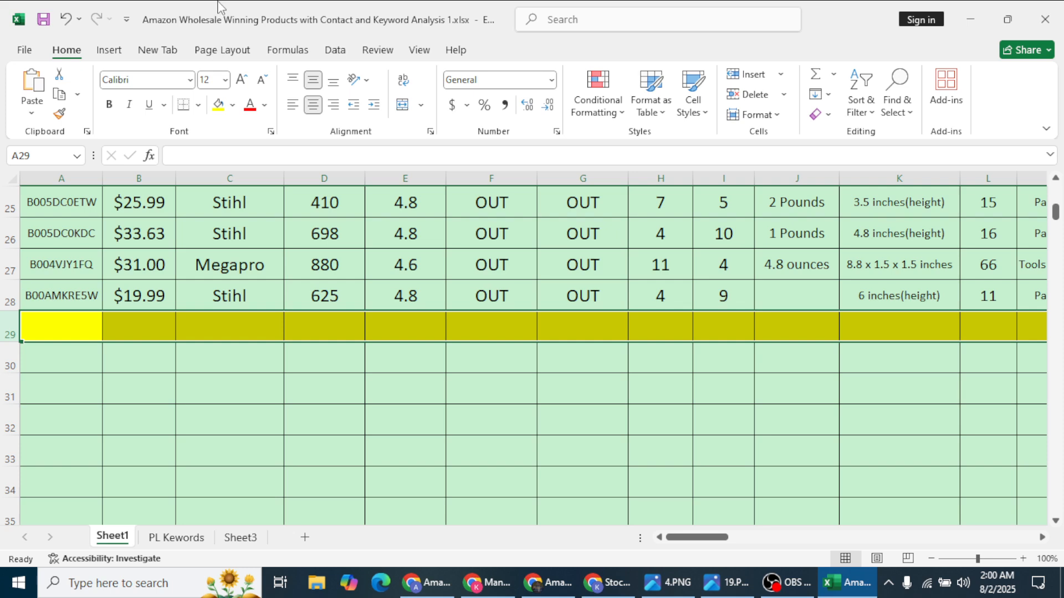
Step: Check the AMAZON (IN/OUT) column header F2 against cell F29 in the yellow row
{"action": "scroll", "coordinate": [814, 294], "scroll_direction": "up", "scroll_amount": 8}
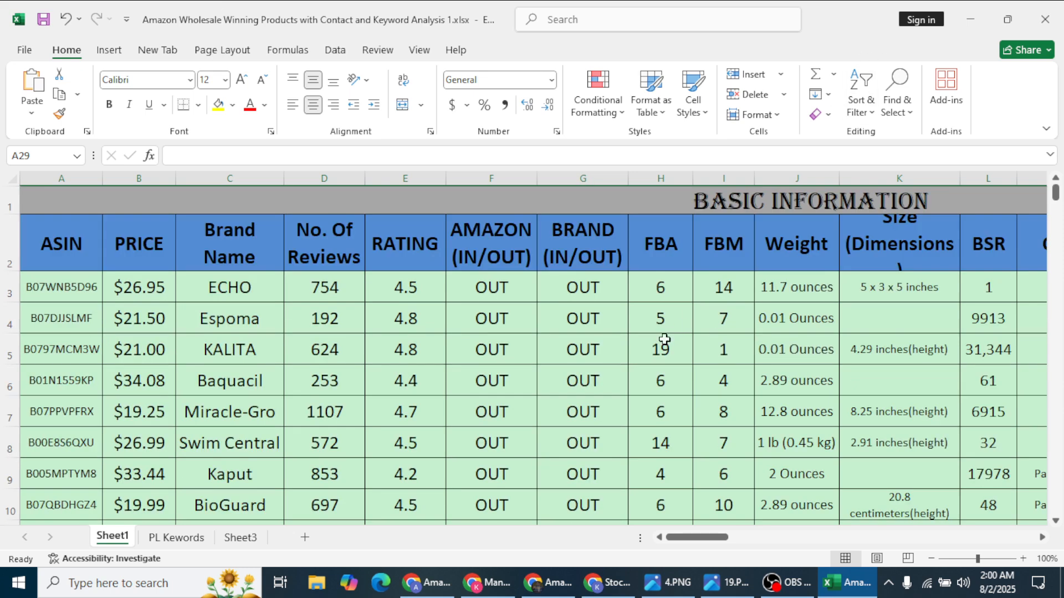
{"action": "left_click", "coordinate": [490, 251]}
{"action": "scroll", "coordinate": [546, 338], "scroll_direction": "down", "scroll_amount": 8}
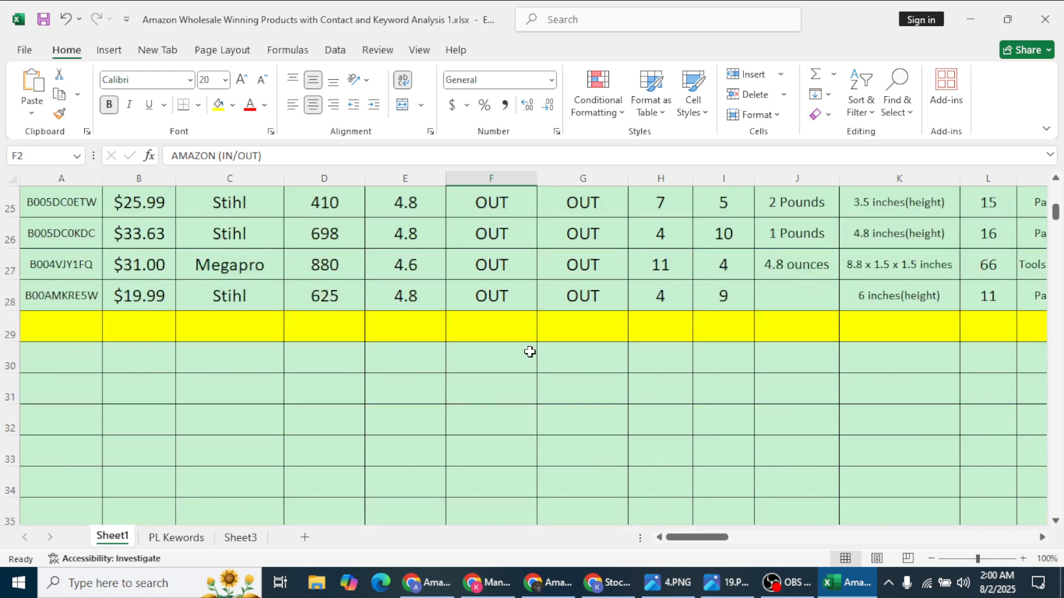
{"action": "left_click", "coordinate": [483, 330]}
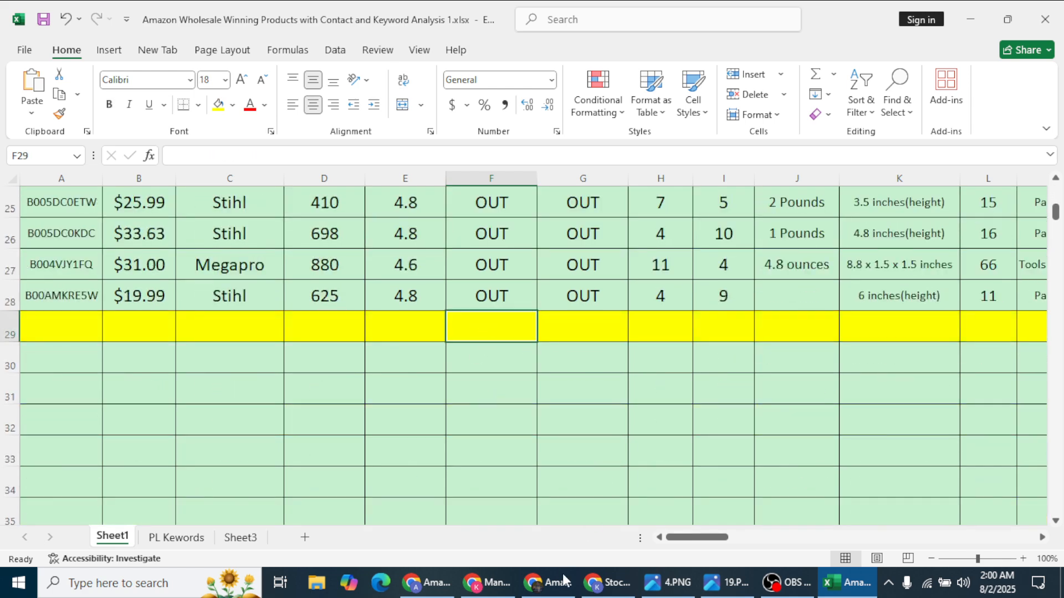
{"action": "left_click", "coordinate": [549, 585]}
{"action": "scroll", "coordinate": [616, 360], "scroll_direction": "down", "scroll_amount": 4}
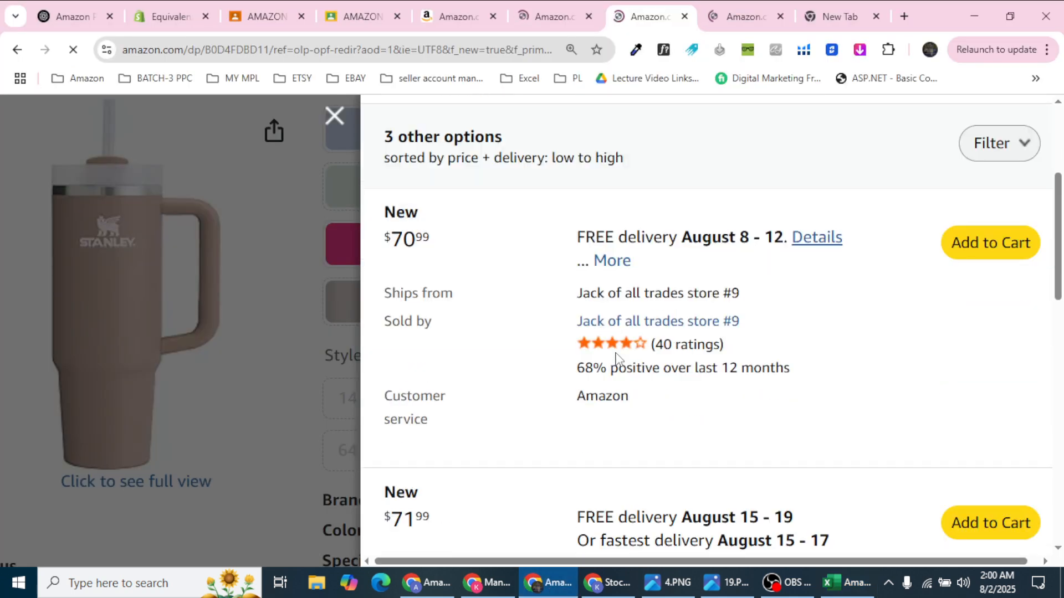
Step: Review the $71.99 Culdesac Collectibles offer, then close the Stanley offers panel
{"action": "scroll", "coordinate": [617, 360], "scroll_direction": "down", "scroll_amount": 5}
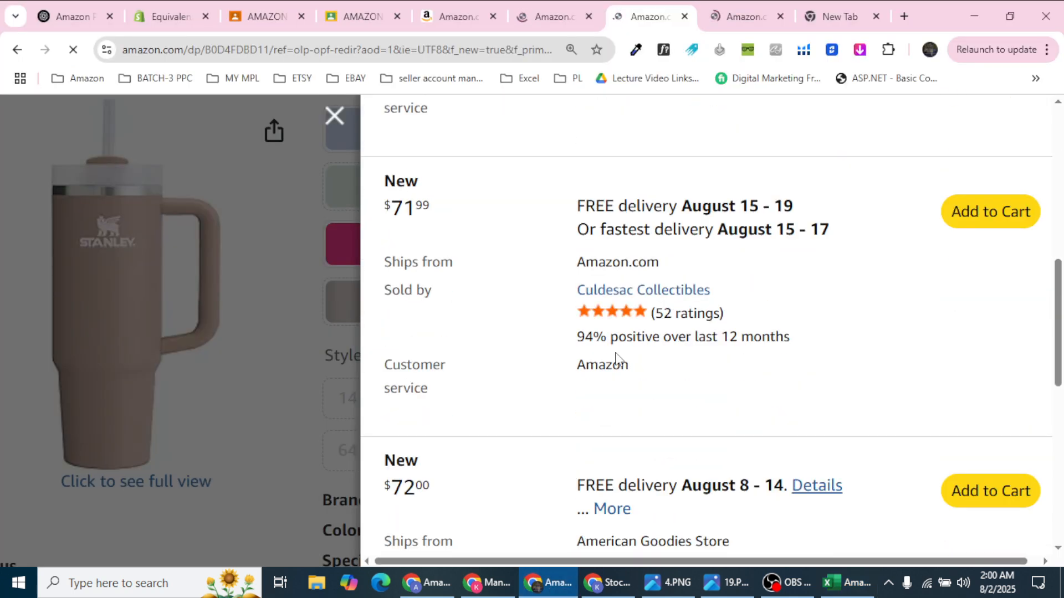
{"action": "left_click_drag", "start_coordinate": [571, 293], "coordinate": [736, 292]}
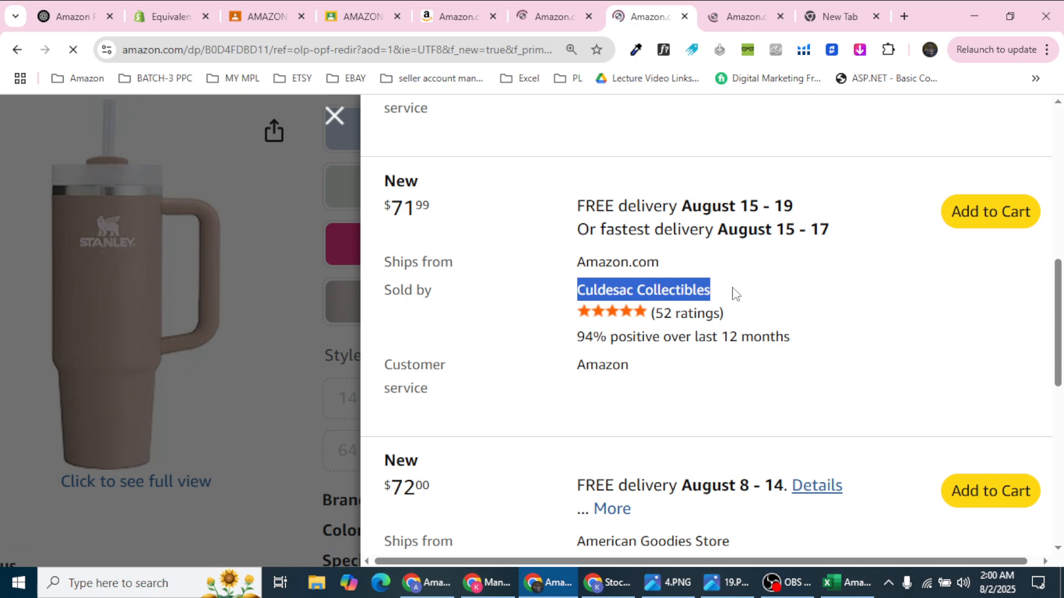
{"action": "scroll", "coordinate": [731, 297], "scroll_direction": "down", "scroll_amount": 3}
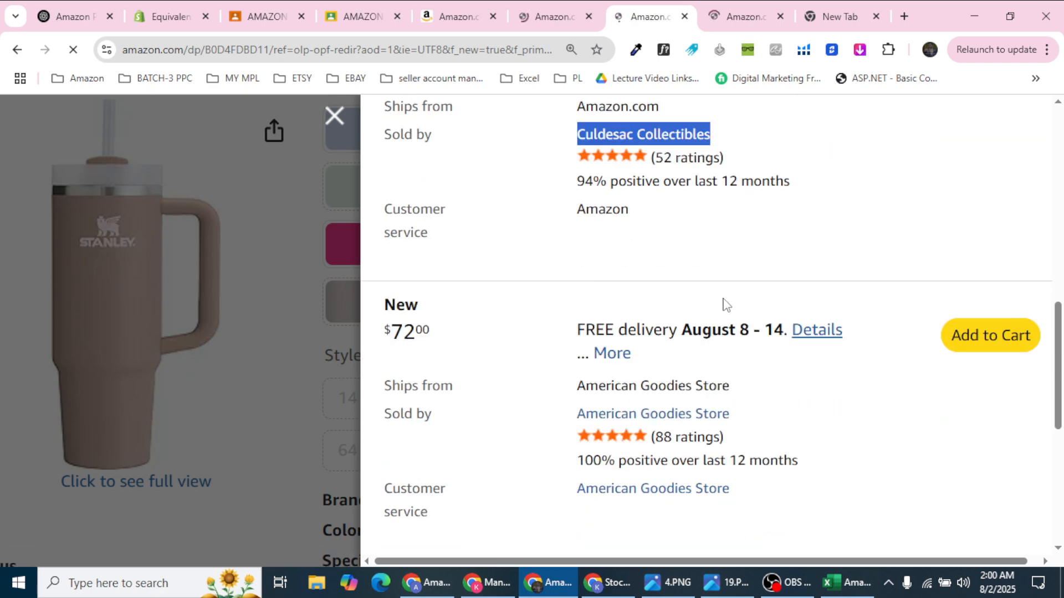
{"action": "scroll", "coordinate": [726, 305], "scroll_direction": "down", "scroll_amount": 7}
{"action": "scroll", "coordinate": [720, 309], "scroll_direction": "up", "scroll_amount": 8}
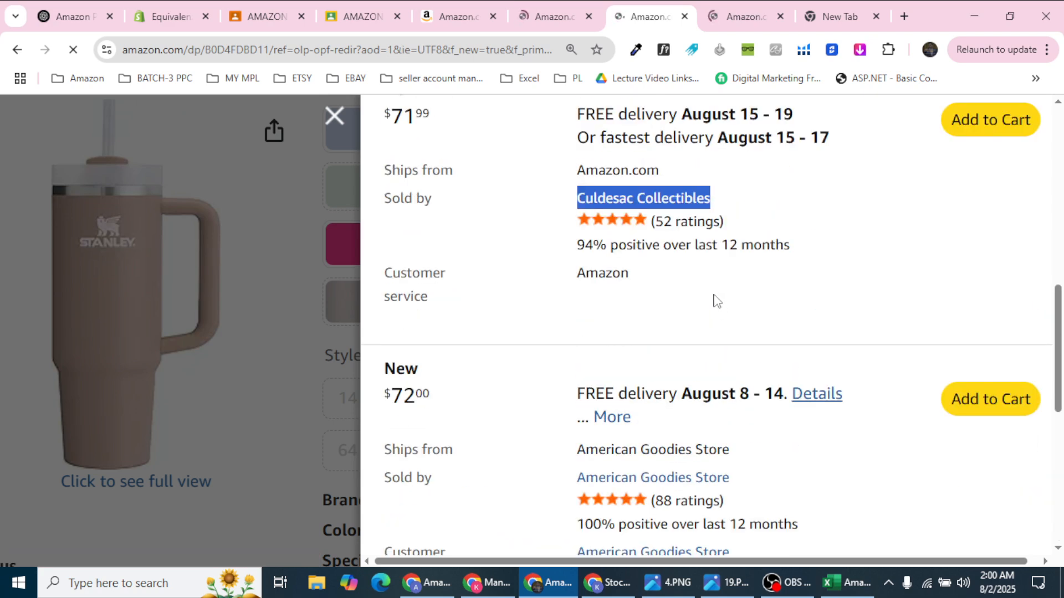
{"action": "left_click", "coordinate": [333, 116]}
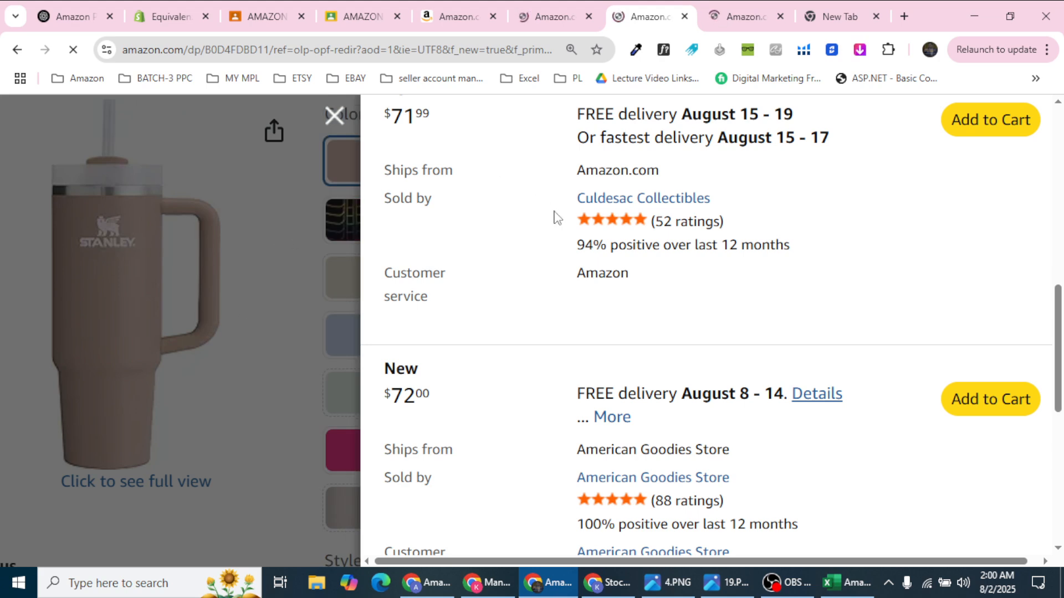
{"action": "left_click", "coordinate": [334, 117]}
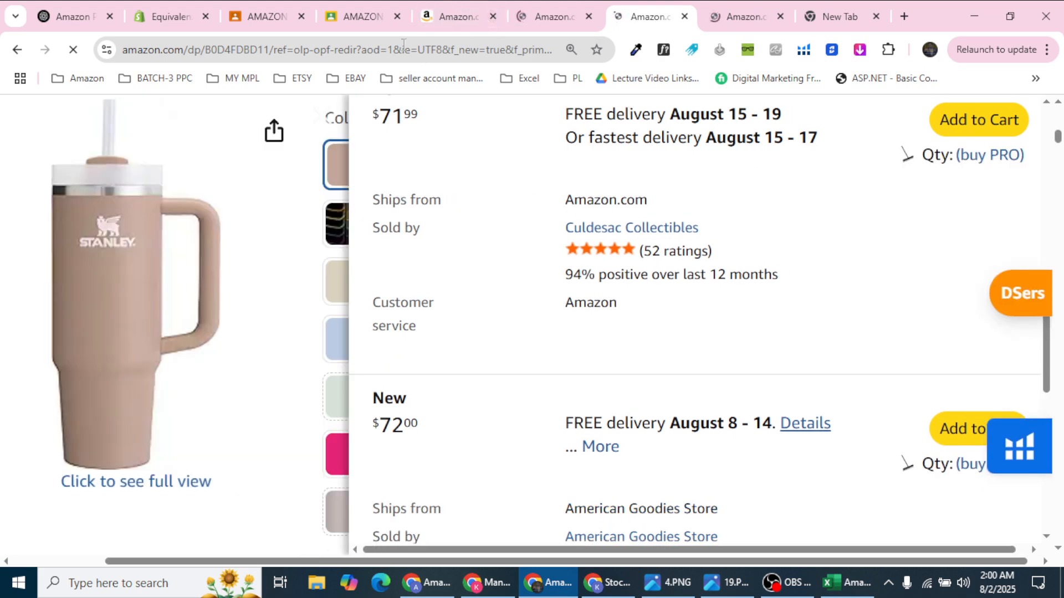
Step: Scroll to the Stanley tumbler's Product information and expand Style, Materials & Care and Measurements
{"action": "double_click", "coordinate": [237, 53]}
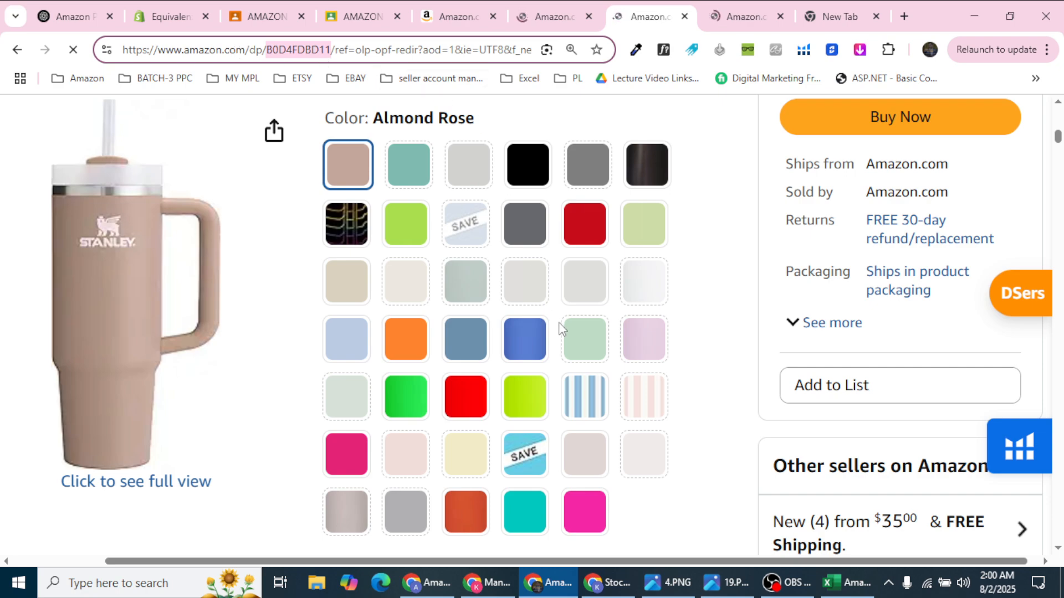
{"action": "scroll", "coordinate": [561, 328], "scroll_direction": "down", "scroll_amount": 15}
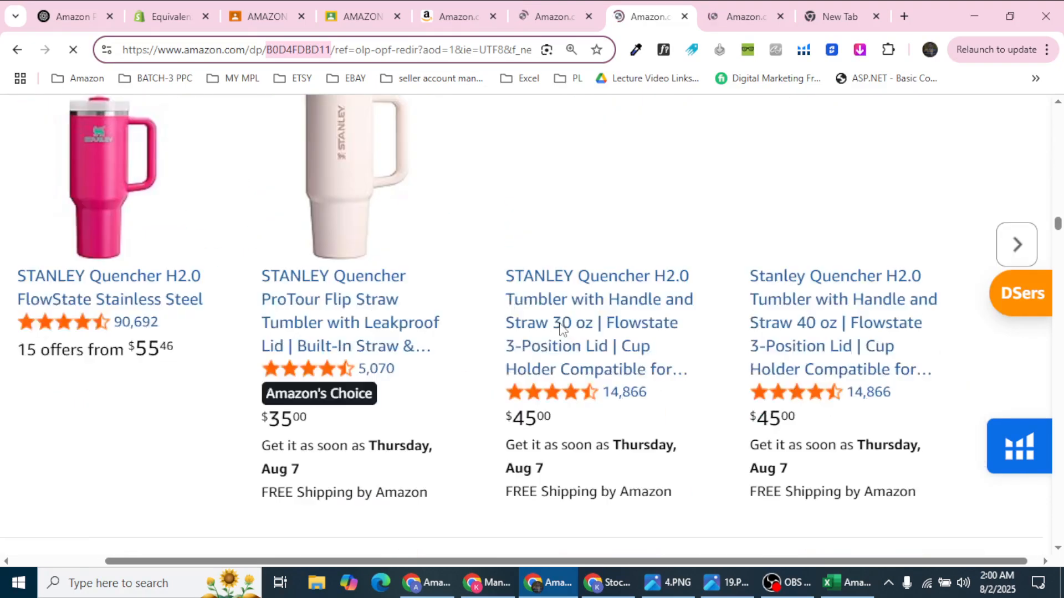
{"action": "scroll", "coordinate": [560, 329], "scroll_direction": "down", "scroll_amount": 5}
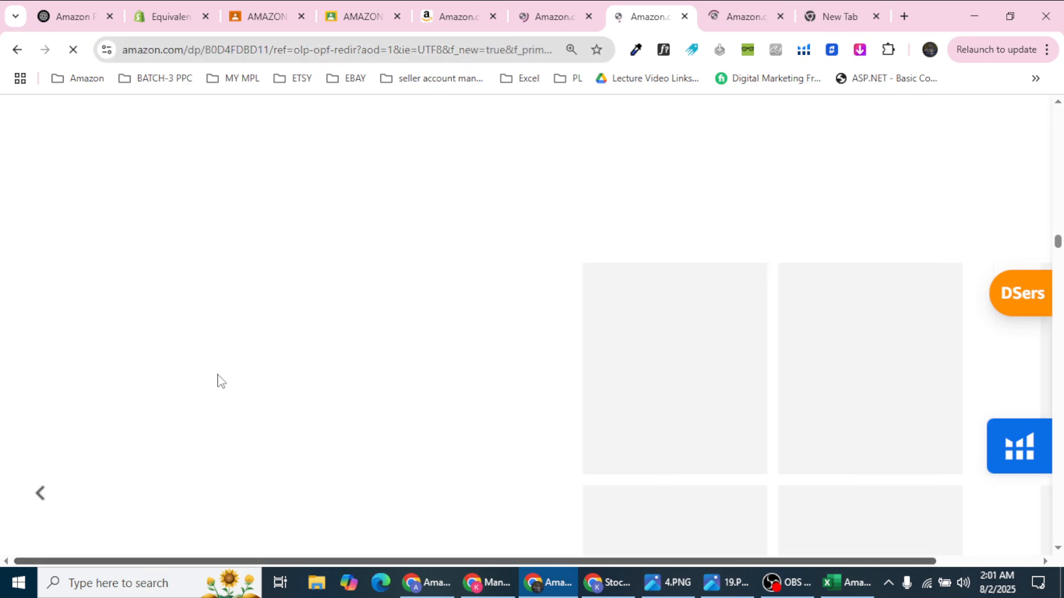
{"action": "scroll", "coordinate": [224, 380], "scroll_direction": "down", "scroll_amount": 5}
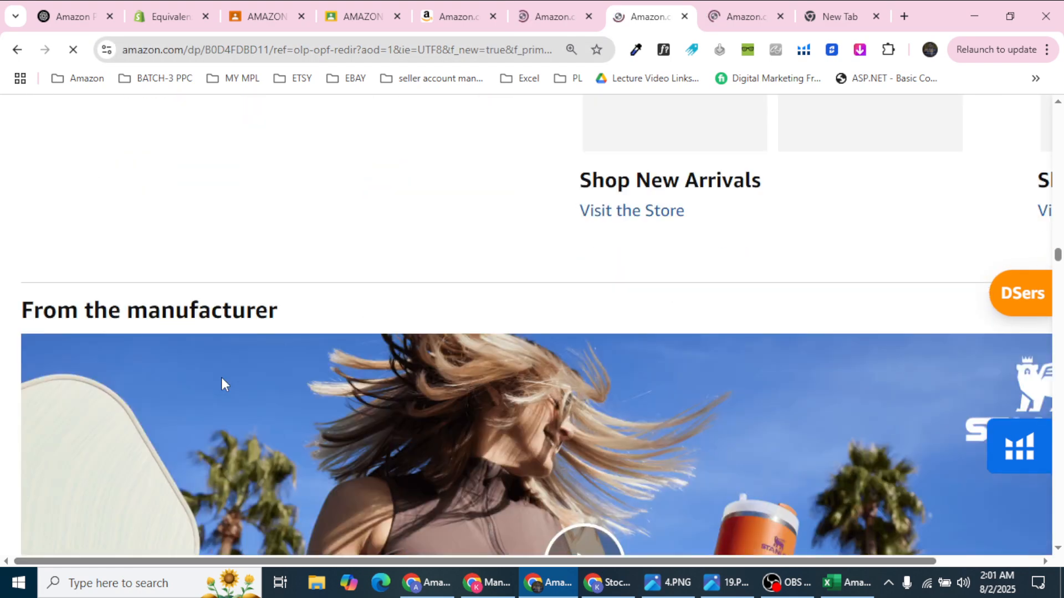
{"action": "scroll", "coordinate": [221, 377], "scroll_direction": "down", "scroll_amount": 5}
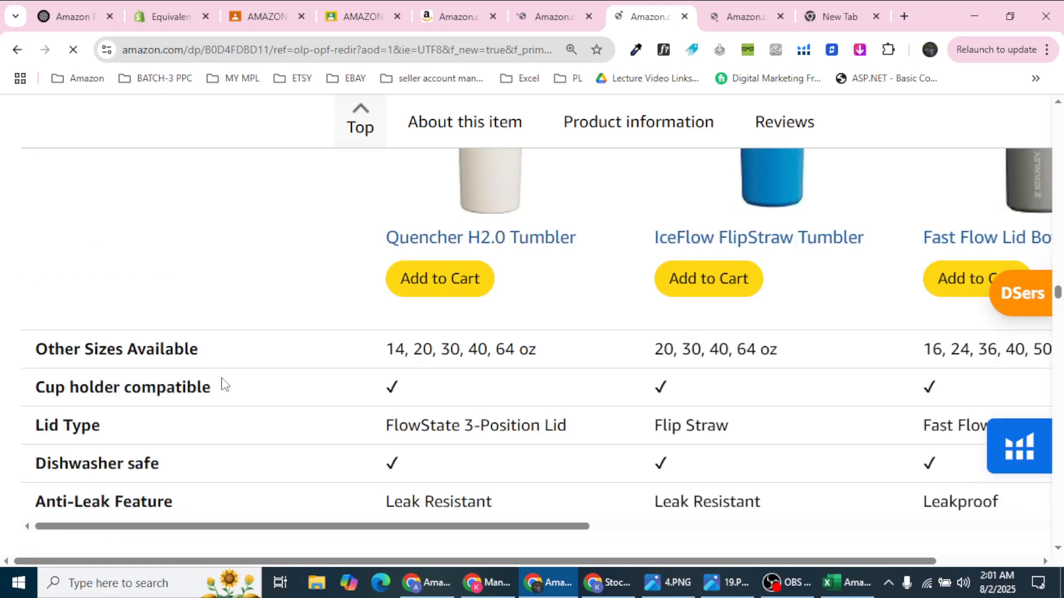
{"action": "scroll", "coordinate": [223, 384], "scroll_direction": "down", "scroll_amount": 5}
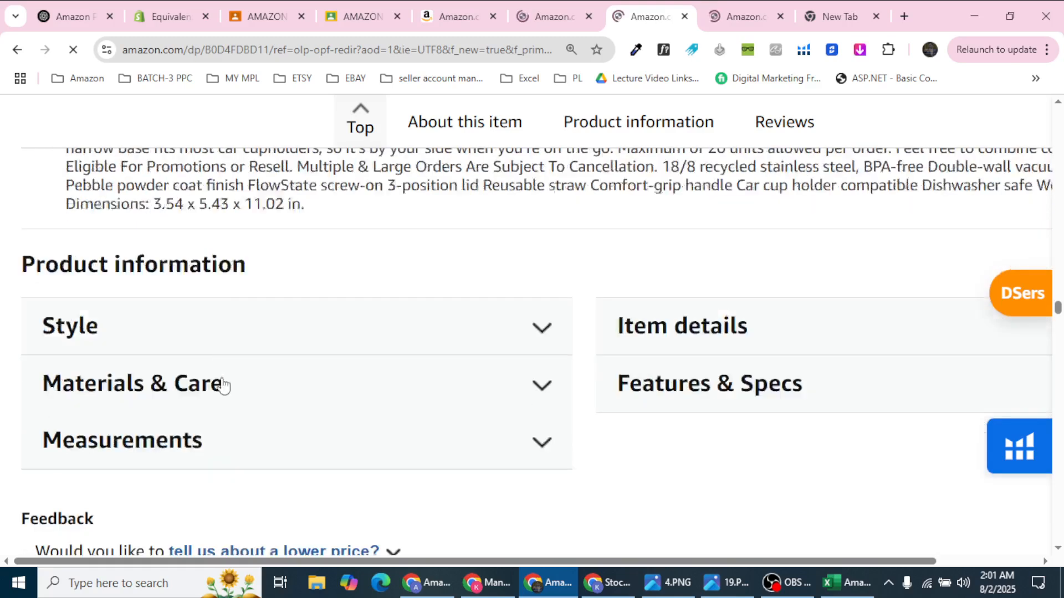
{"action": "left_click", "coordinate": [305, 344]}
{"action": "scroll", "coordinate": [302, 345], "scroll_direction": "down", "scroll_amount": 3}
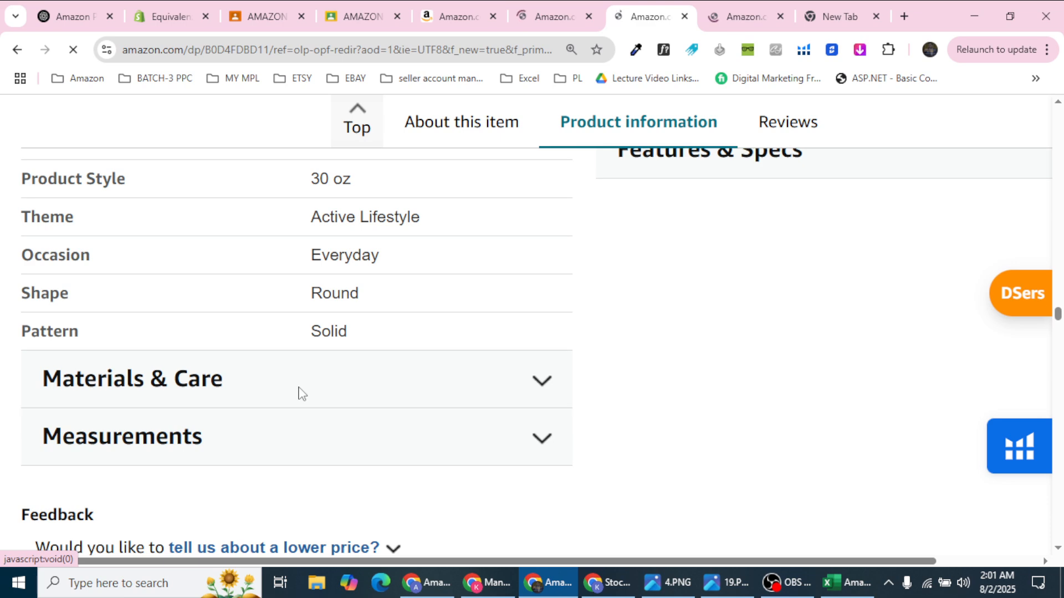
{"action": "left_click", "coordinate": [294, 379]}
{"action": "scroll", "coordinate": [294, 379], "scroll_direction": "down", "scroll_amount": 3}
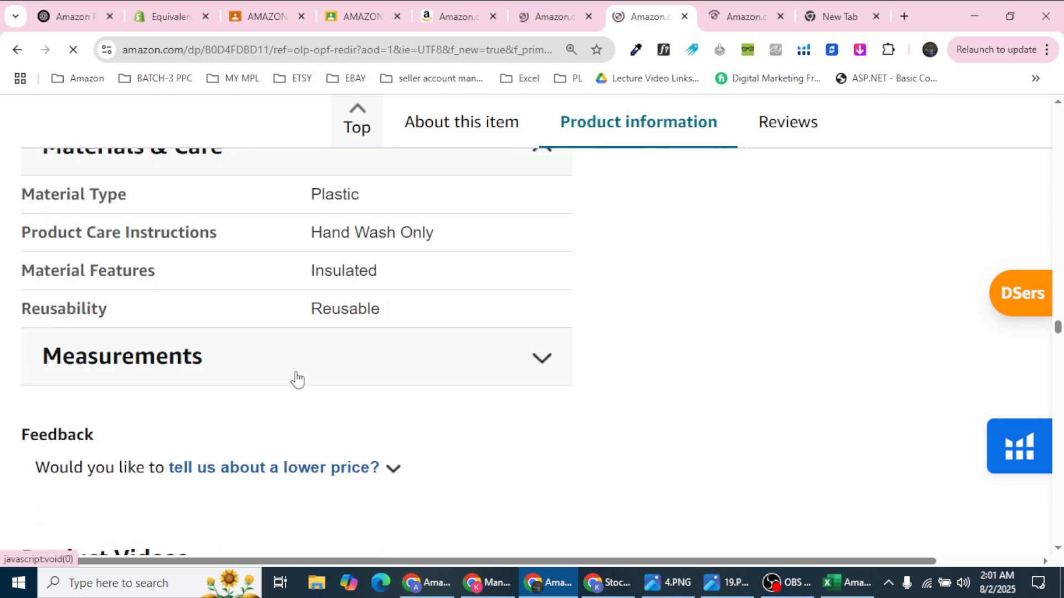
{"action": "left_click", "coordinate": [296, 380]}
{"action": "scroll", "coordinate": [294, 375], "scroll_direction": "down", "scroll_amount": 3}
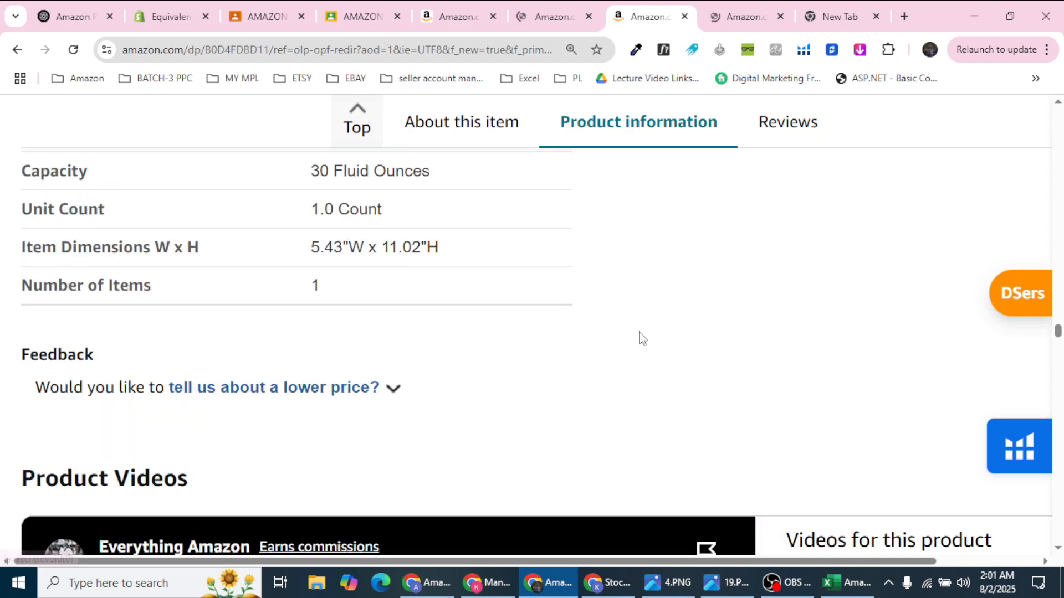
{"action": "scroll", "coordinate": [639, 337], "scroll_direction": "up", "scroll_amount": 4}
{"action": "scroll", "coordinate": [639, 337], "scroll_direction": "up", "scroll_amount": 5}
Step: Expand Item details and copy the ASIN B0D4FDBD11
{"action": "left_click", "coordinate": [643, 338]}
{"action": "scroll", "coordinate": [714, 351], "scroll_direction": "down", "scroll_amount": 2}
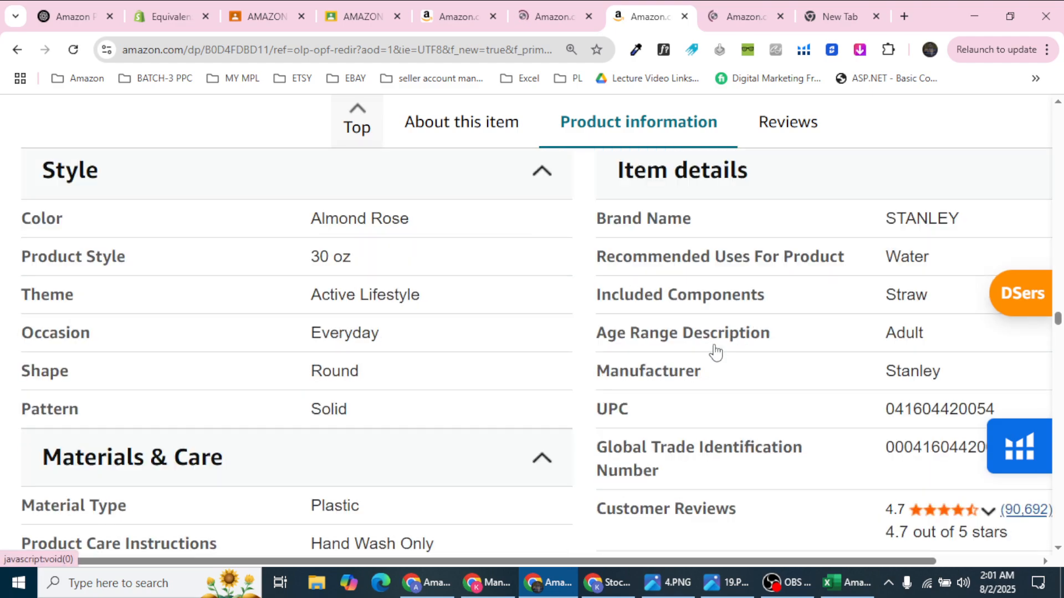
{"action": "scroll", "coordinate": [730, 355], "scroll_direction": "down", "scroll_amount": 1}
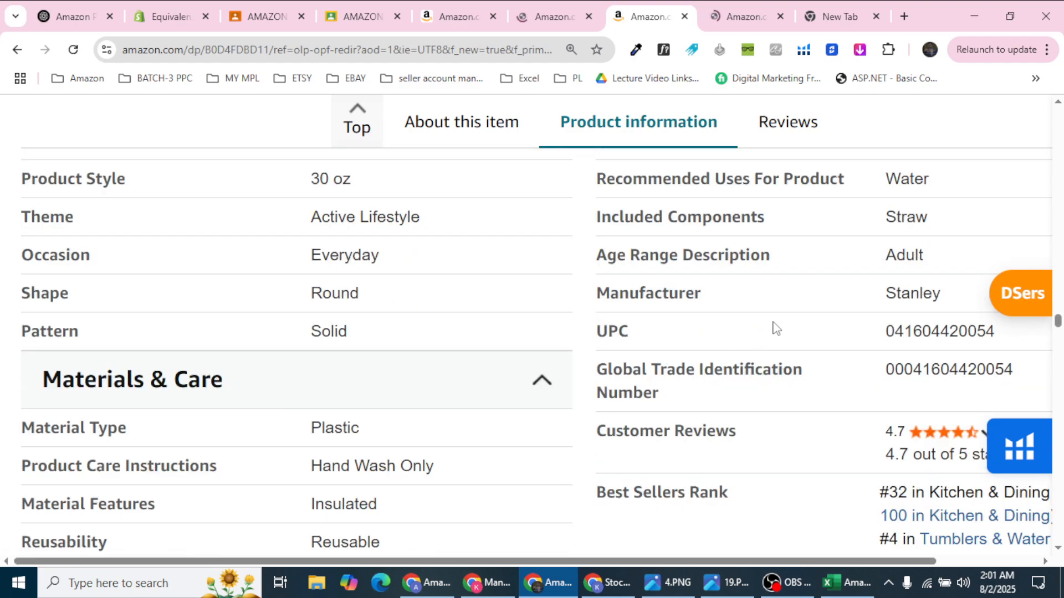
{"action": "scroll", "coordinate": [778, 373], "scroll_direction": "down", "scroll_amount": 3}
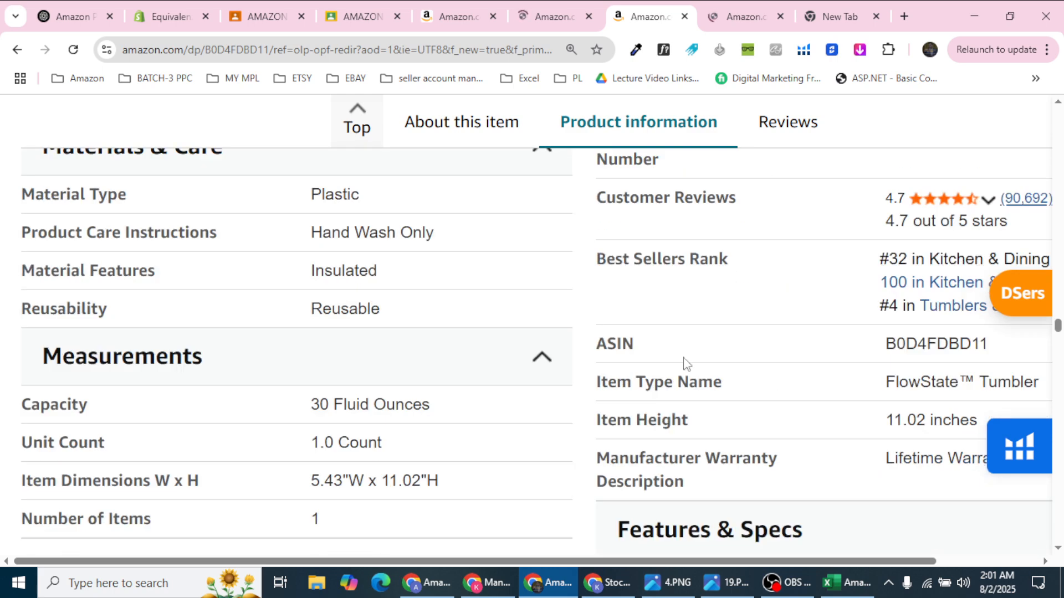
{"action": "left_click_drag", "start_coordinate": [885, 344], "coordinate": [996, 346]}
{"action": "key", "text": "ctrl+c"}
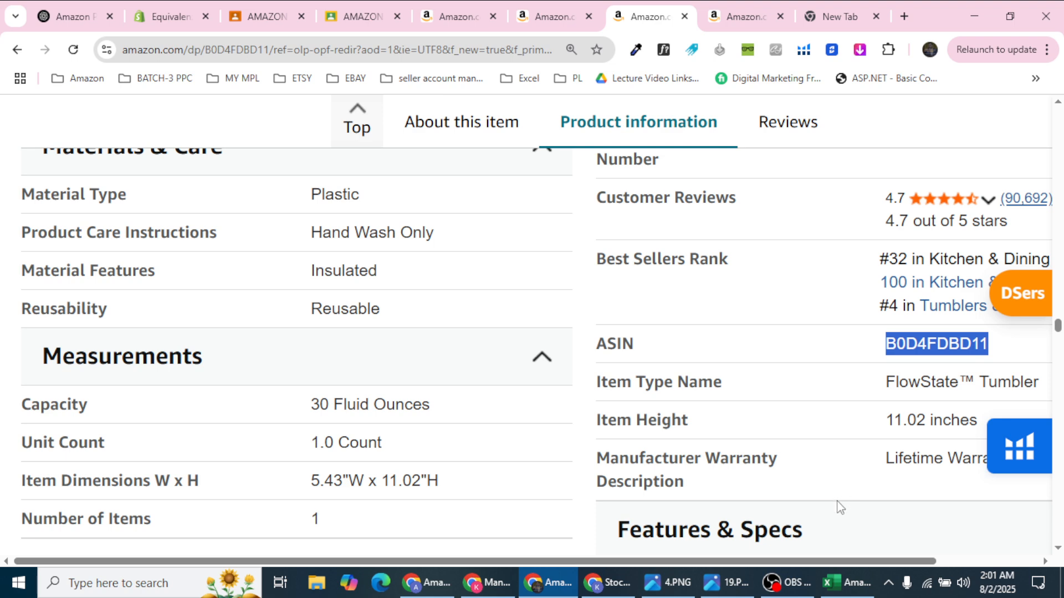
{"action": "left_click", "coordinate": [848, 583]}
Step: Paste the copied ASIN B0D4FDBD11 into cell A29 of the yellow row
{"action": "left_click", "coordinate": [30, 338]}
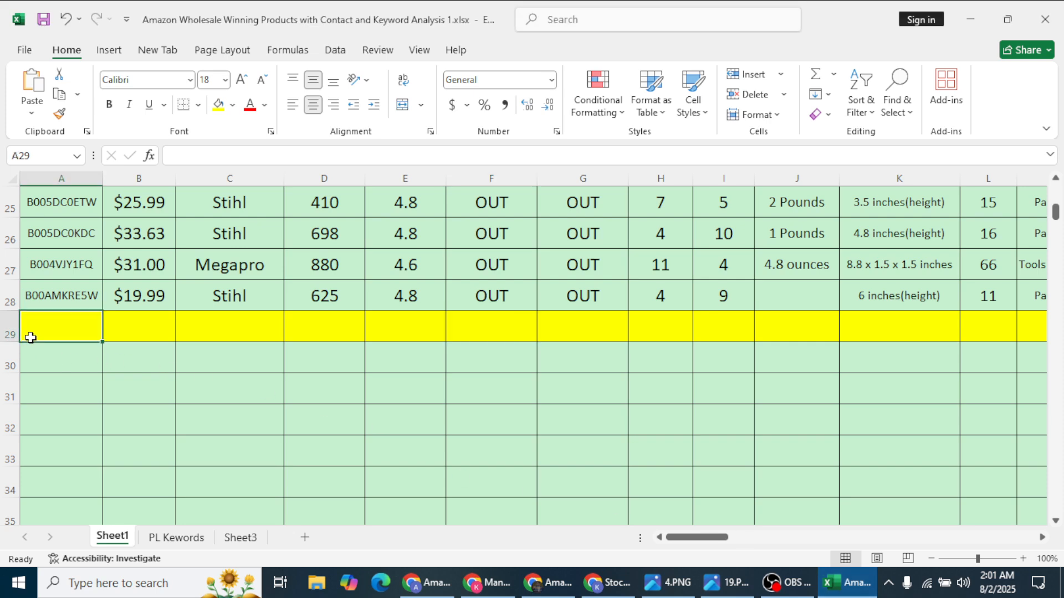
{"action": "key", "text": "ctrl+v"}
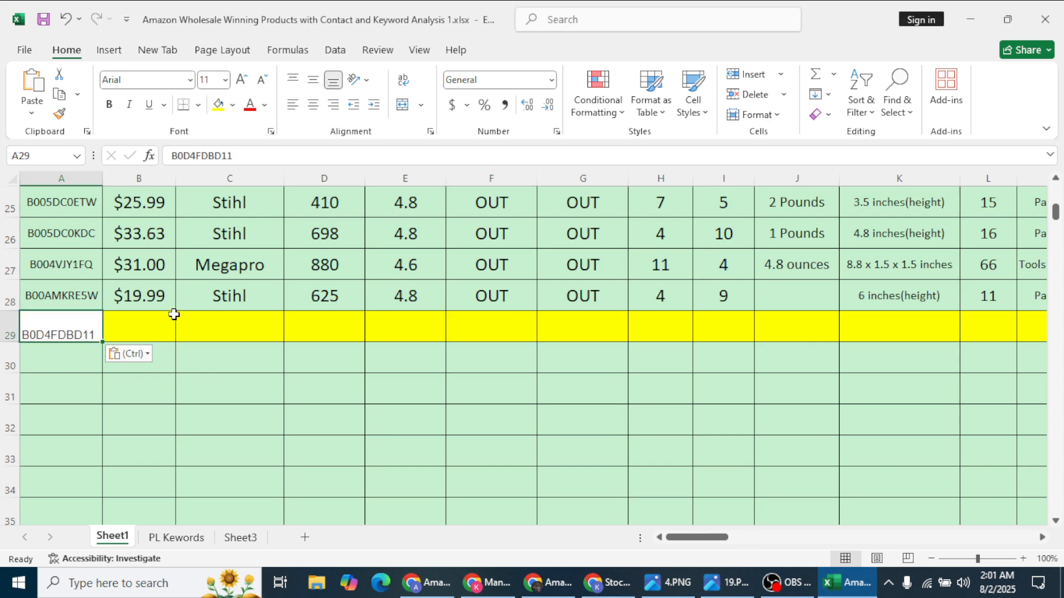
{"action": "left_click", "coordinate": [152, 331]}
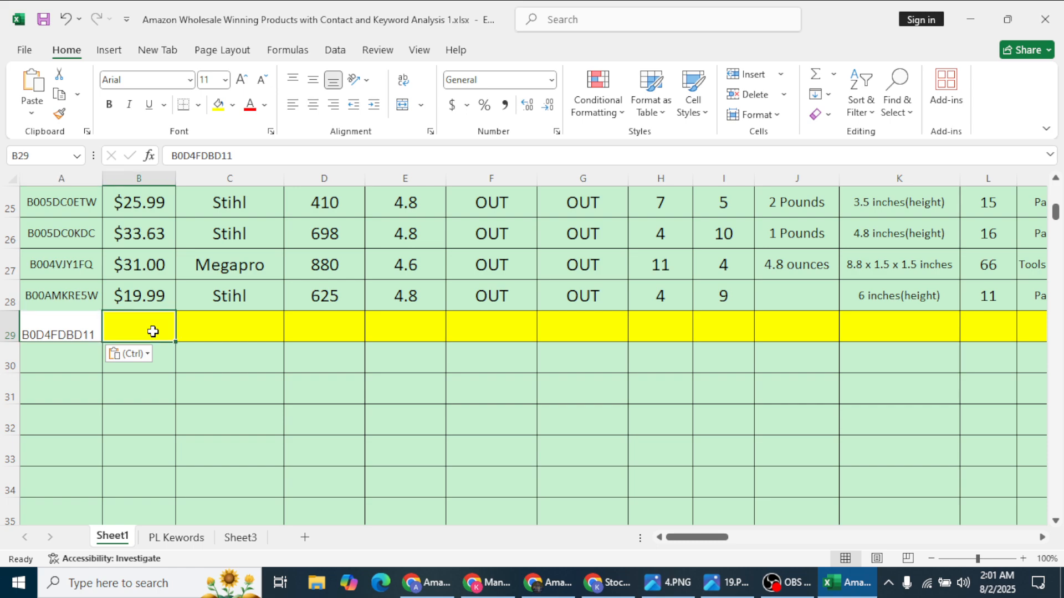
Step: Freeze the panes above header row 2 from the View ribbon and test scrolling
{"action": "scroll", "coordinate": [152, 321], "scroll_direction": "up", "scroll_amount": 8}
{"action": "left_click", "coordinate": [10, 244]}
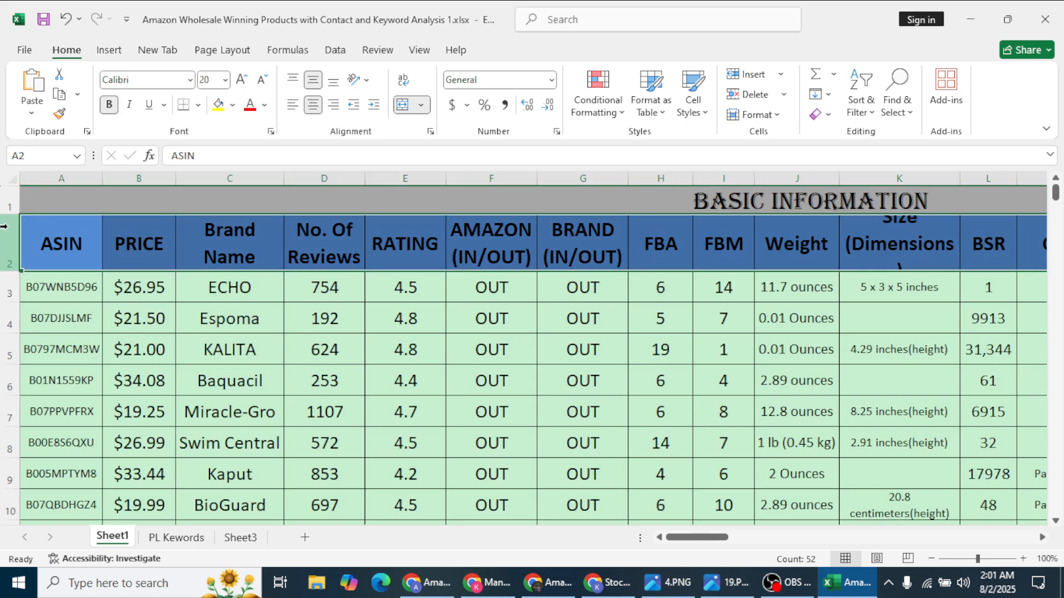
{"action": "left_click", "coordinate": [419, 50]}
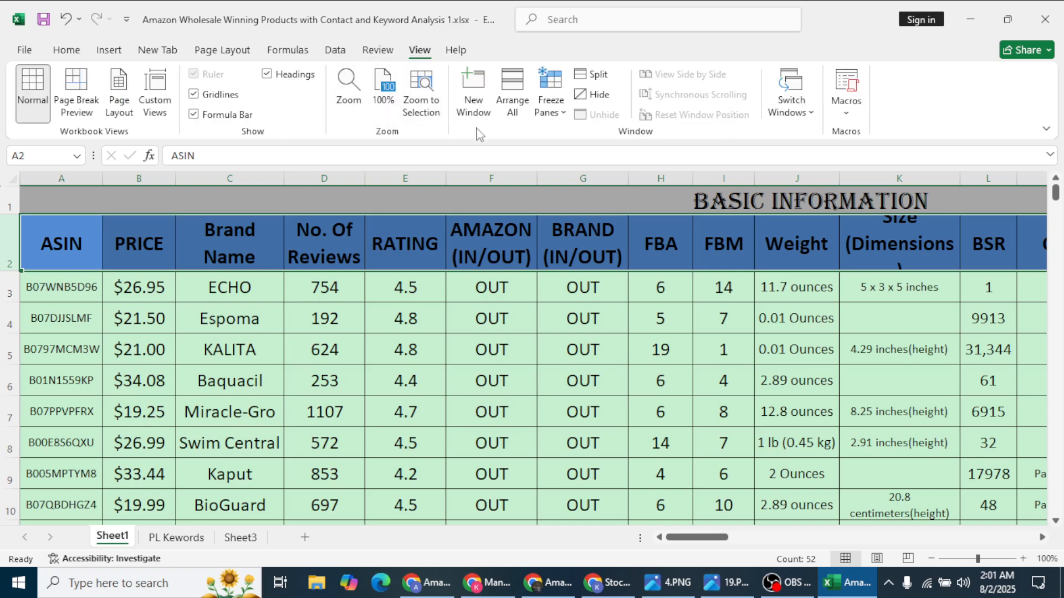
{"action": "left_click", "coordinate": [560, 117]}
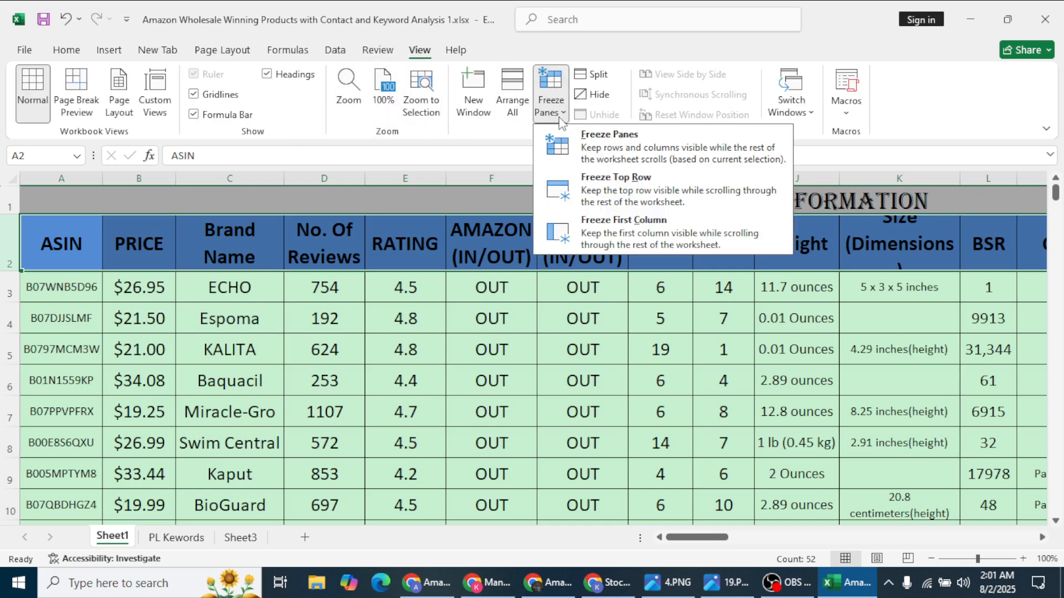
{"action": "left_click", "coordinate": [588, 154]}
{"action": "left_click", "coordinate": [326, 318]}
{"action": "scroll", "coordinate": [322, 355], "scroll_direction": "down", "scroll_amount": 5}
{"action": "scroll", "coordinate": [319, 372], "scroll_direction": "up", "scroll_amount": 3}
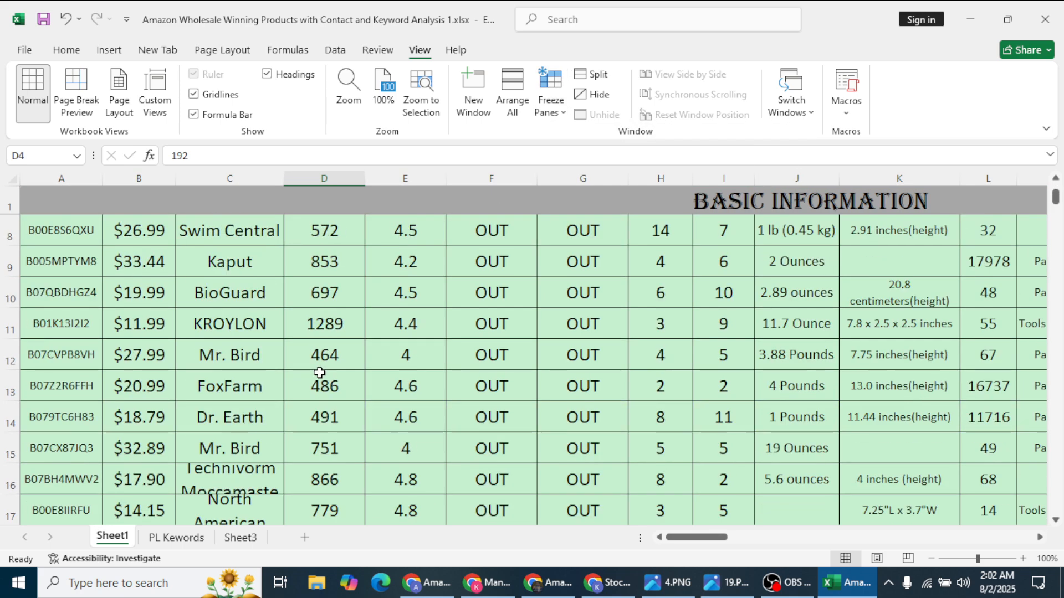
{"action": "scroll", "coordinate": [320, 372], "scroll_direction": "up", "scroll_amount": 2}
Step: Switch the freeze to Freeze Top Row and test scrolling again
{"action": "left_click", "coordinate": [12, 239]}
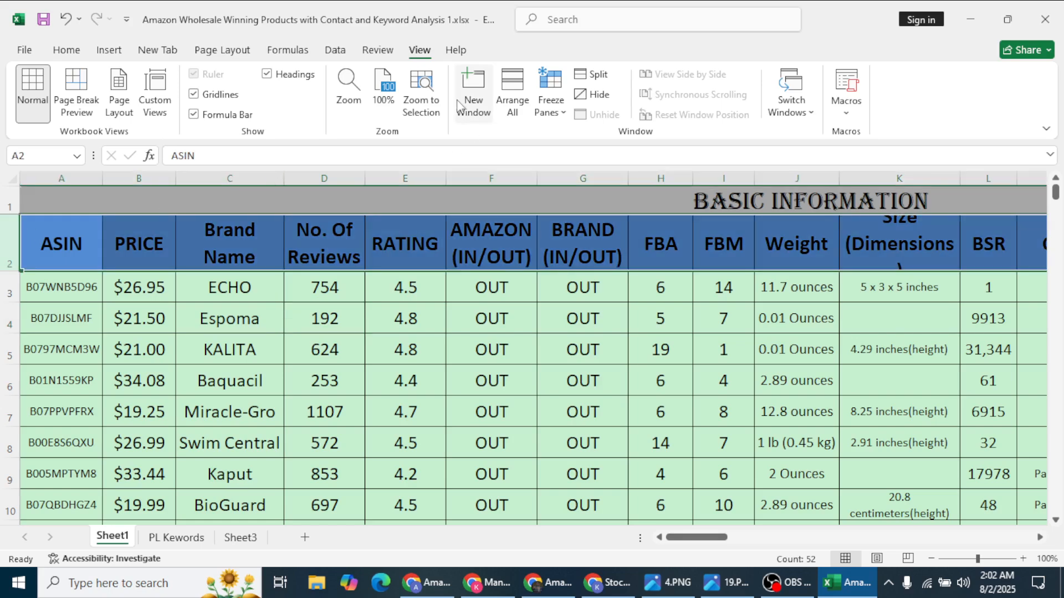
{"action": "left_click", "coordinate": [550, 99]}
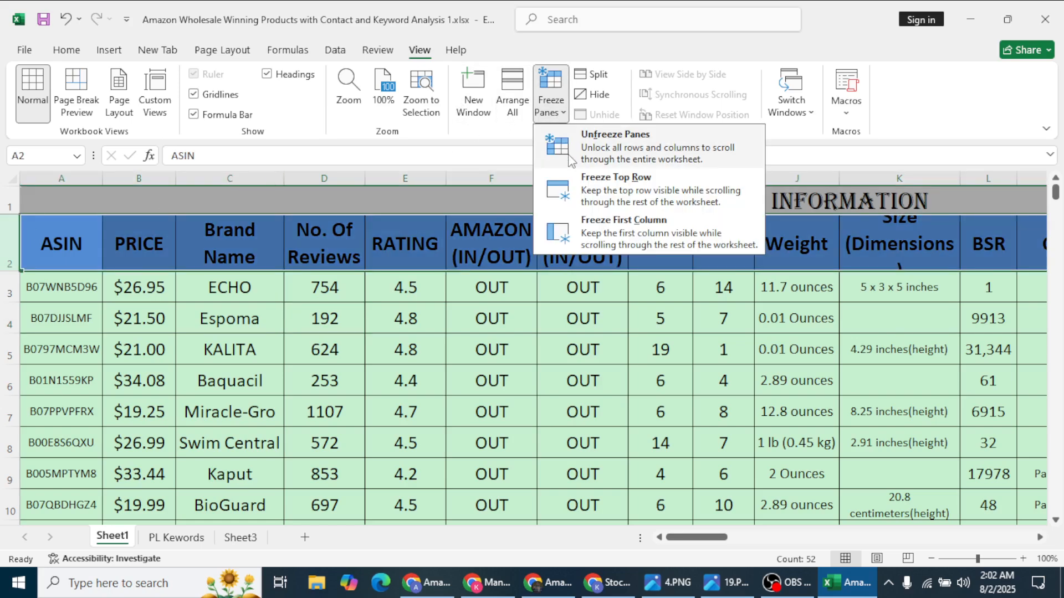
{"action": "left_click", "coordinate": [602, 194]}
{"action": "scroll", "coordinate": [491, 260], "scroll_direction": "down", "scroll_amount": 2}
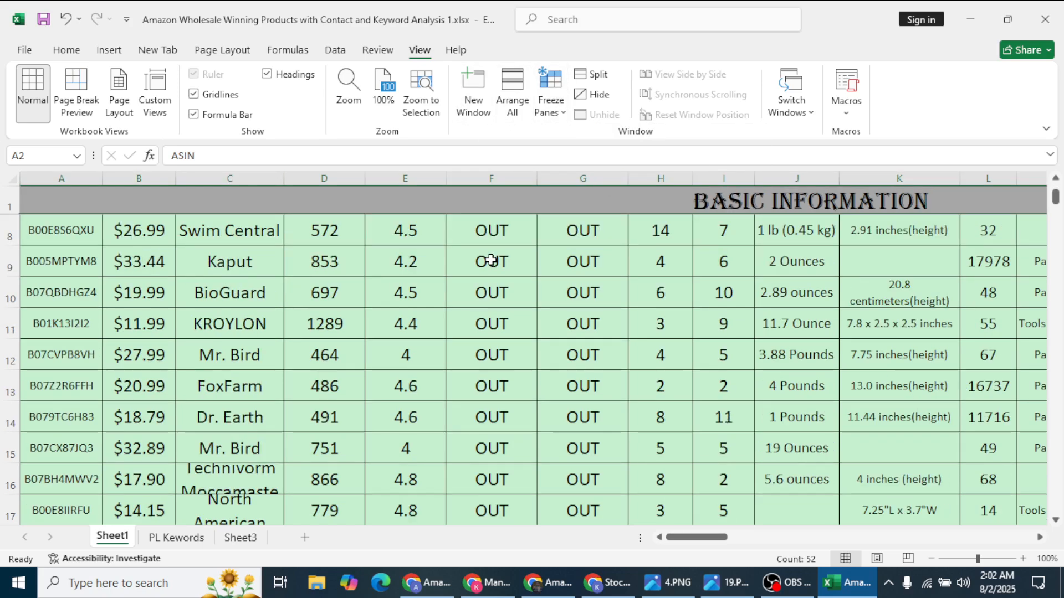
{"action": "scroll", "coordinate": [490, 257], "scroll_direction": "up", "scroll_amount": 2}
Step: Delete the BASIC INFORMATION title row
{"action": "left_click", "coordinate": [366, 201]}
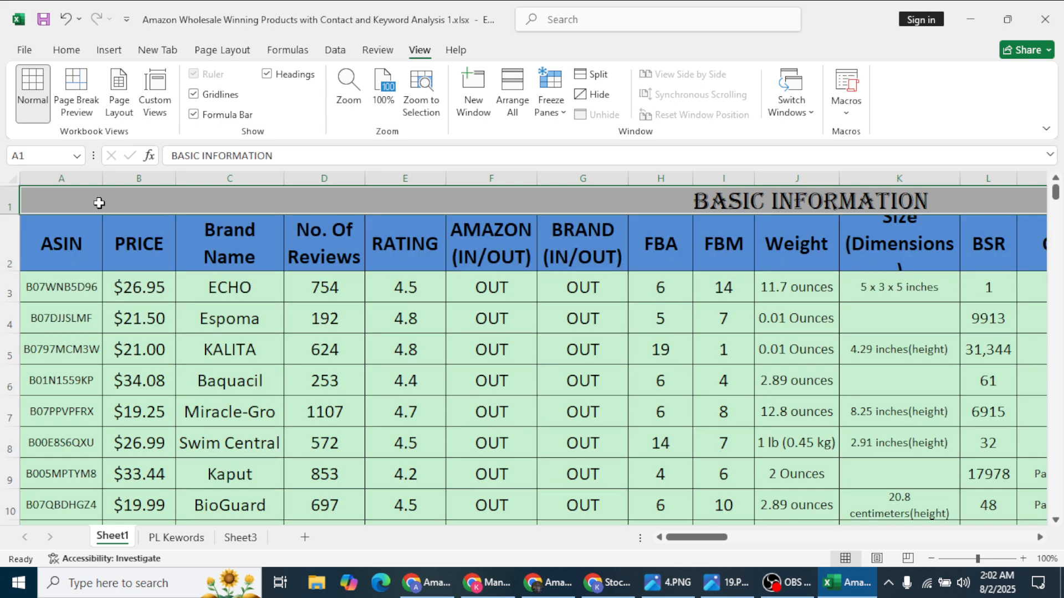
{"action": "left_click", "coordinate": [10, 200]}
{"action": "right_click", "coordinate": [9, 200]}
{"action": "left_click", "coordinate": [50, 369]}
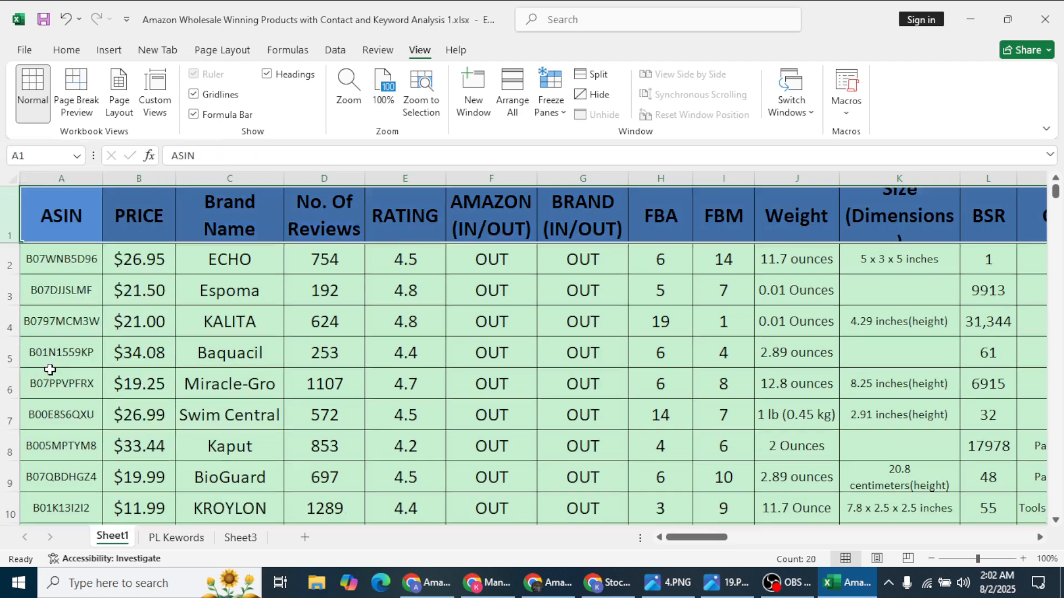
Step: Unfreeze panes, then freeze the top row so the column headers stay fixed
{"action": "left_click", "coordinate": [548, 111]}
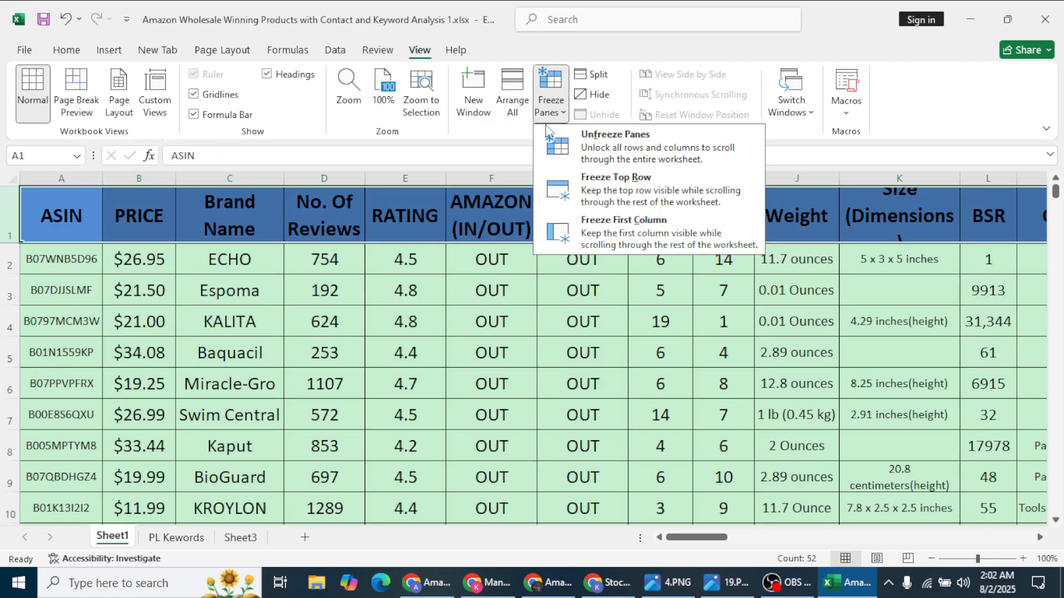
{"action": "left_click", "coordinate": [587, 152]}
{"action": "left_click", "coordinate": [564, 114]}
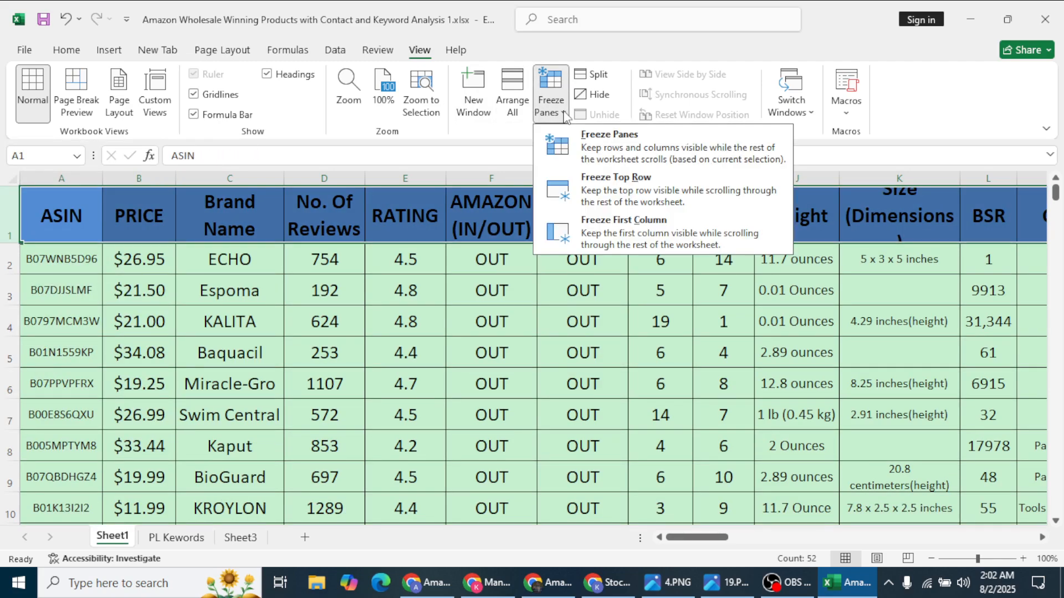
{"action": "left_click", "coordinate": [610, 183]}
{"action": "left_click", "coordinate": [475, 288]}
{"action": "scroll", "coordinate": [469, 309], "scroll_direction": "down", "scroll_amount": 6}
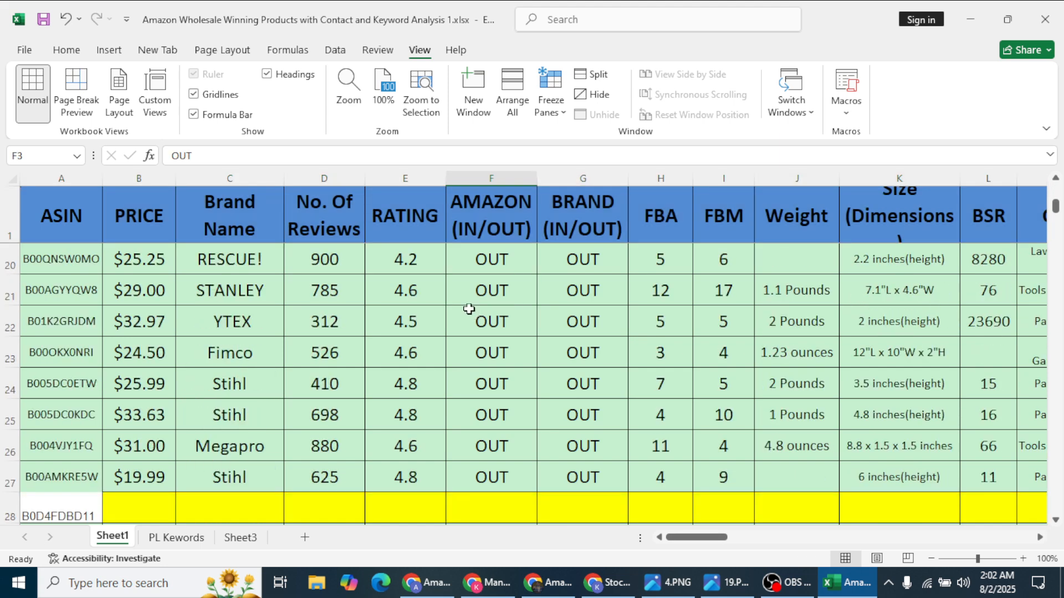
{"action": "scroll", "coordinate": [469, 309], "scroll_direction": "down", "scroll_amount": 2}
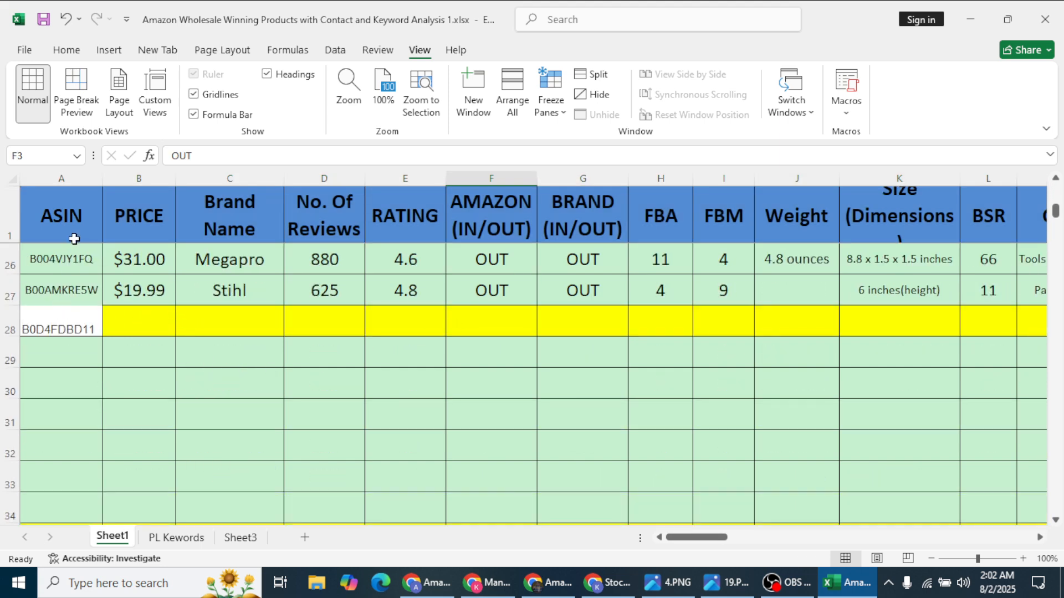
Step: Copy the $35.00 price from the Amazon listing into cell B28
{"action": "left_click", "coordinate": [117, 299]}
{"action": "left_click", "coordinate": [546, 582]}
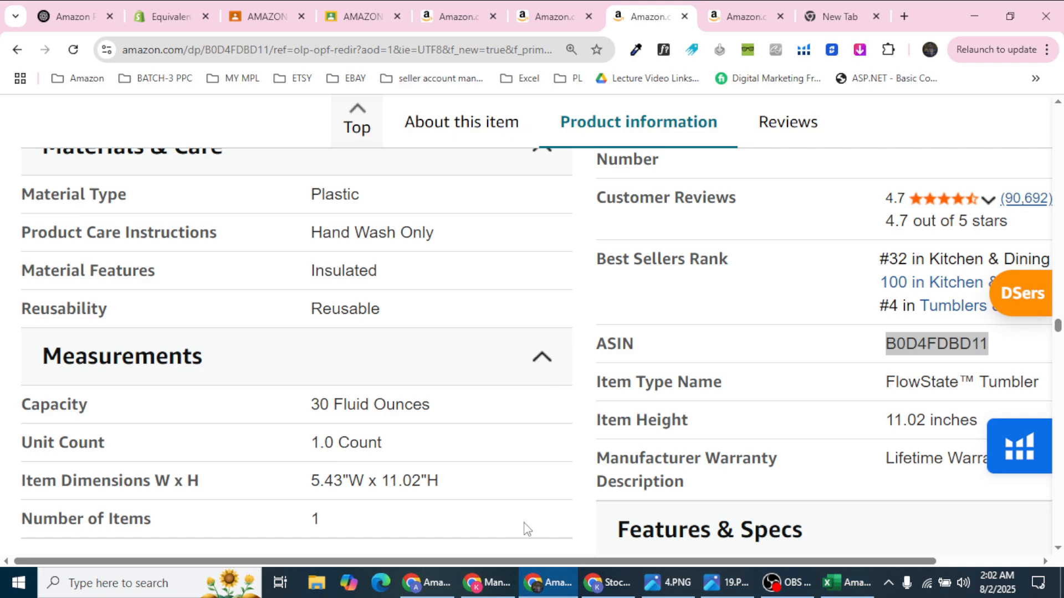
{"action": "scroll", "coordinate": [541, 355], "scroll_direction": "up", "scroll_amount": 15}
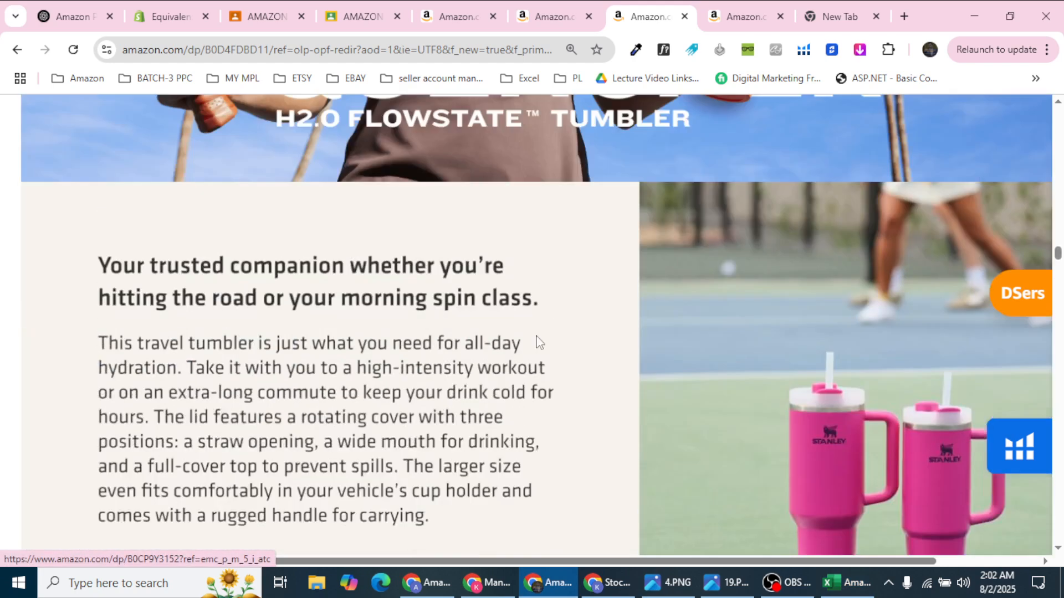
{"action": "scroll", "coordinate": [540, 343], "scroll_direction": "up", "scroll_amount": 6}
{"action": "left_click_drag", "start_coordinate": [1059, 242], "coordinate": [1063, 96]}
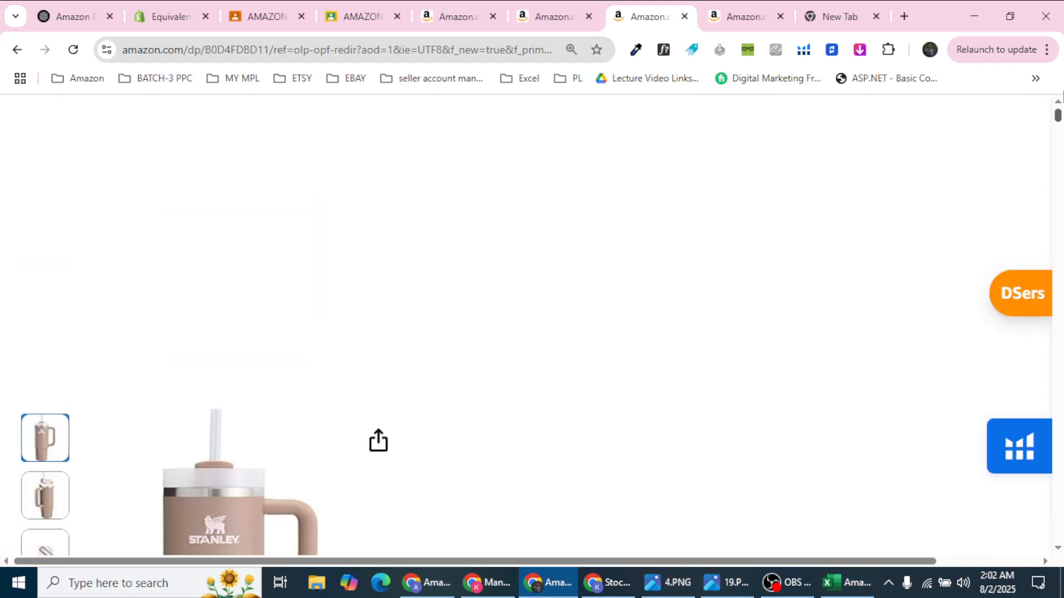
{"action": "scroll", "coordinate": [681, 277], "scroll_direction": "down", "scroll_amount": 3}
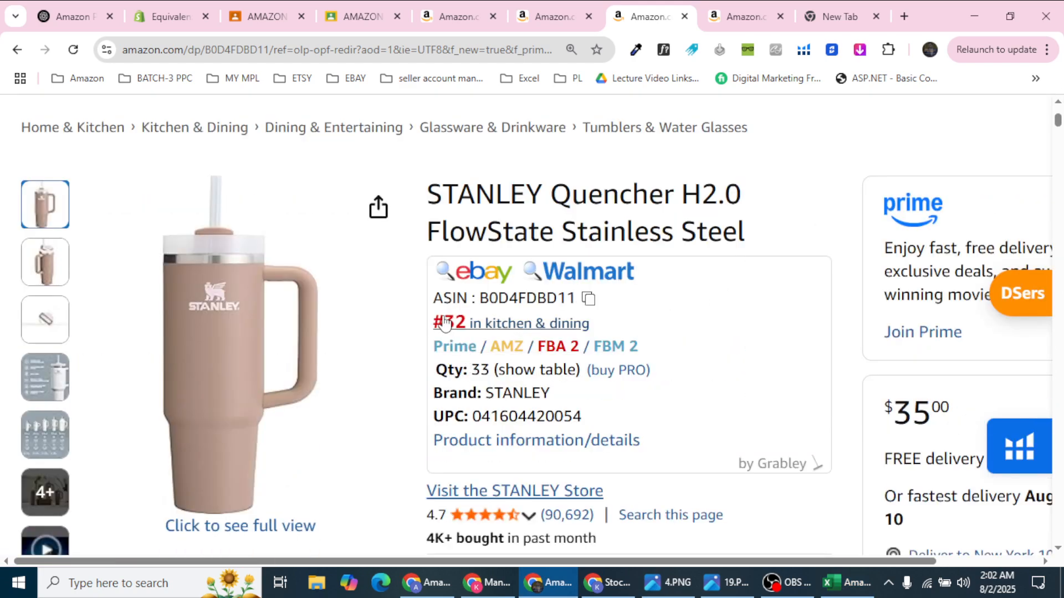
{"action": "scroll", "coordinate": [445, 323], "scroll_direction": "down", "scroll_amount": 3}
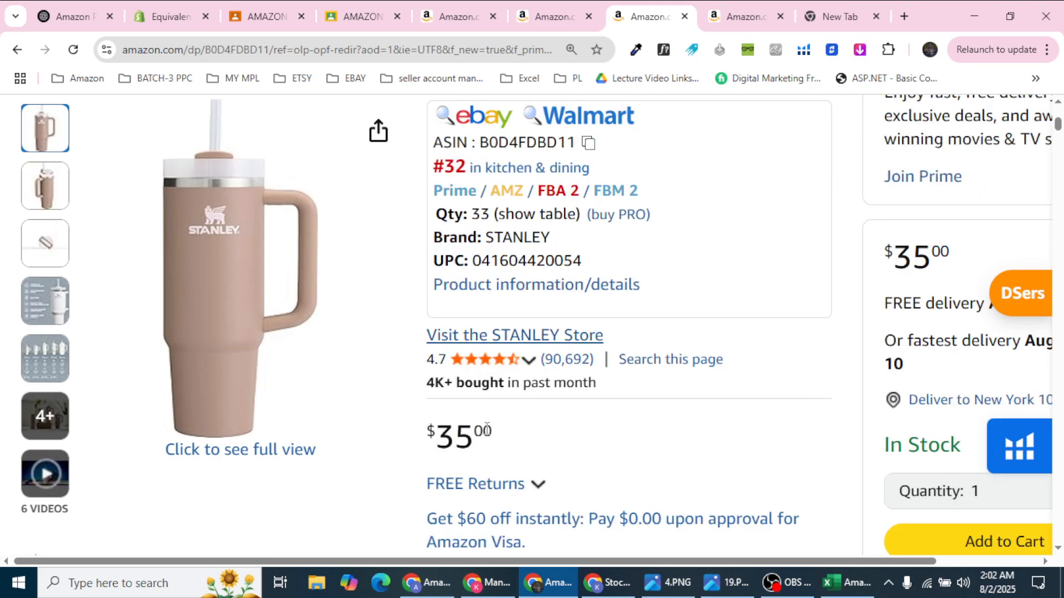
{"action": "left_click_drag", "start_coordinate": [469, 423], "coordinate": [428, 430]}
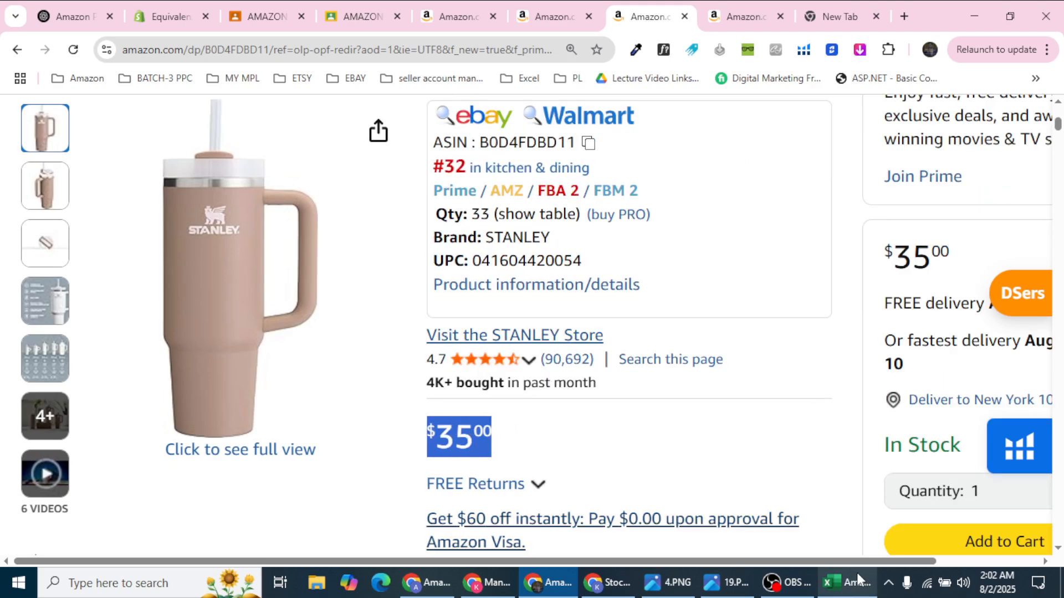
{"action": "key", "text": "alt+Tab"}
{"action": "left_click", "coordinate": [154, 331]}
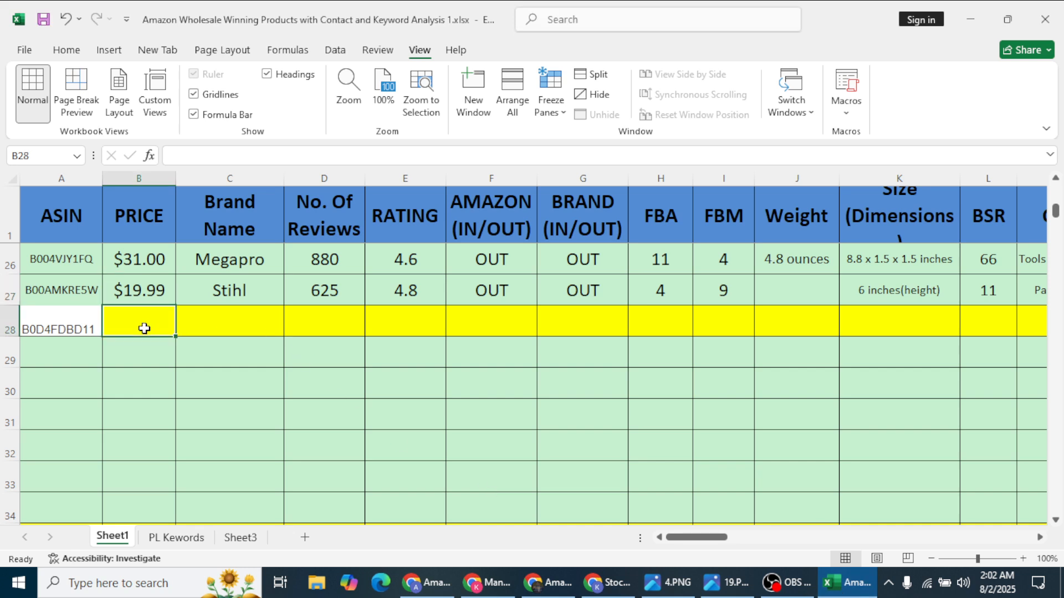
{"action": "type", "text": "$35.00"}
Step: Copy the brand STANLEY from the listing into cell C28
{"action": "left_click", "coordinate": [221, 321]}
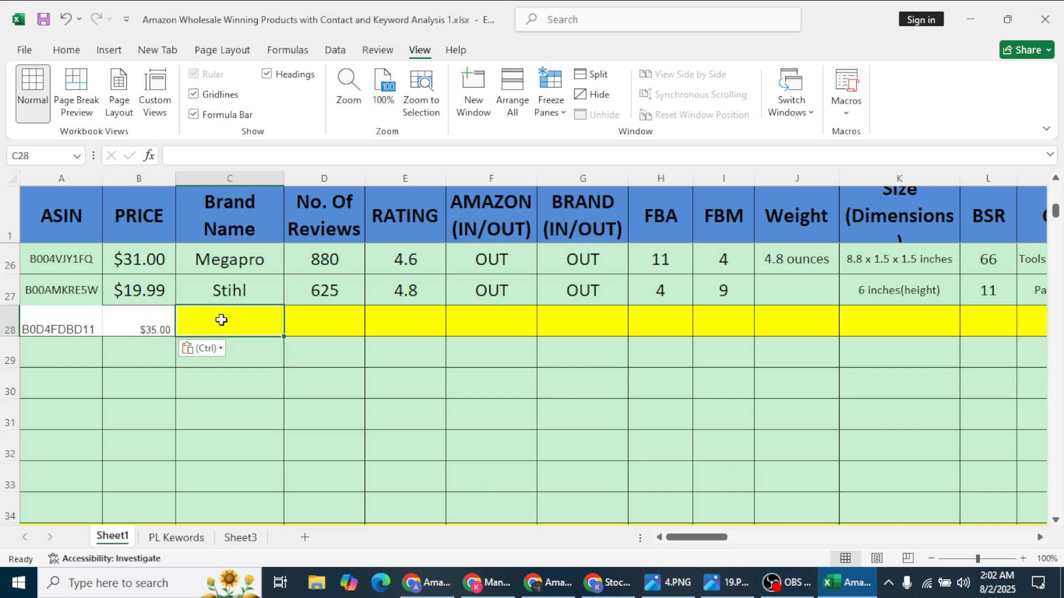
{"action": "left_click", "coordinate": [552, 593]}
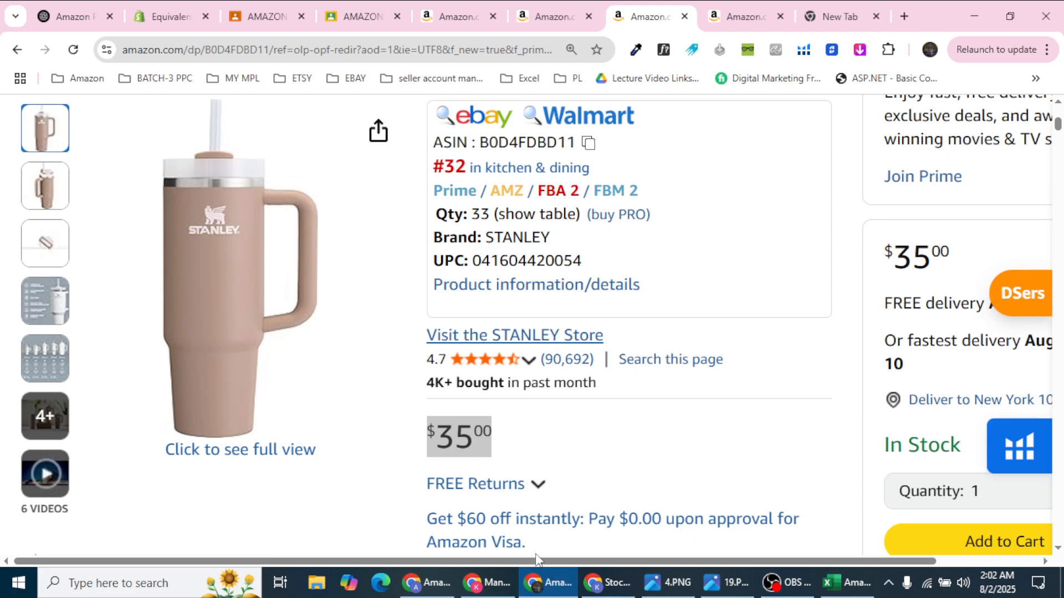
{"action": "scroll", "coordinate": [490, 385], "scroll_direction": "down", "scroll_amount": 8}
{"action": "scroll", "coordinate": [490, 385], "scroll_direction": "down", "scroll_amount": 5}
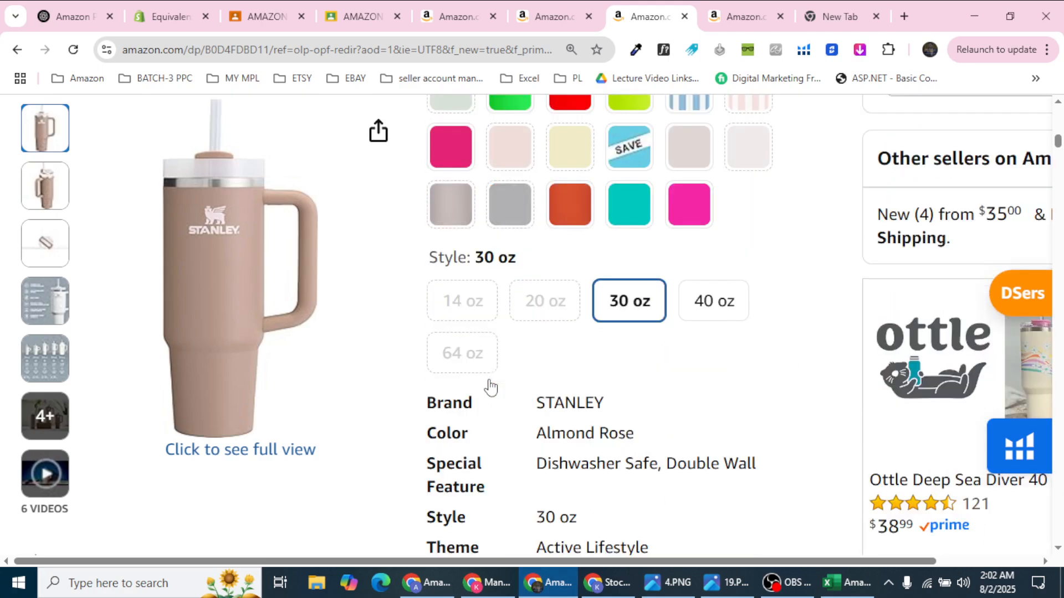
{"action": "double_click", "coordinate": [559, 326]}
{"action": "key", "text": "ctrl+c"}
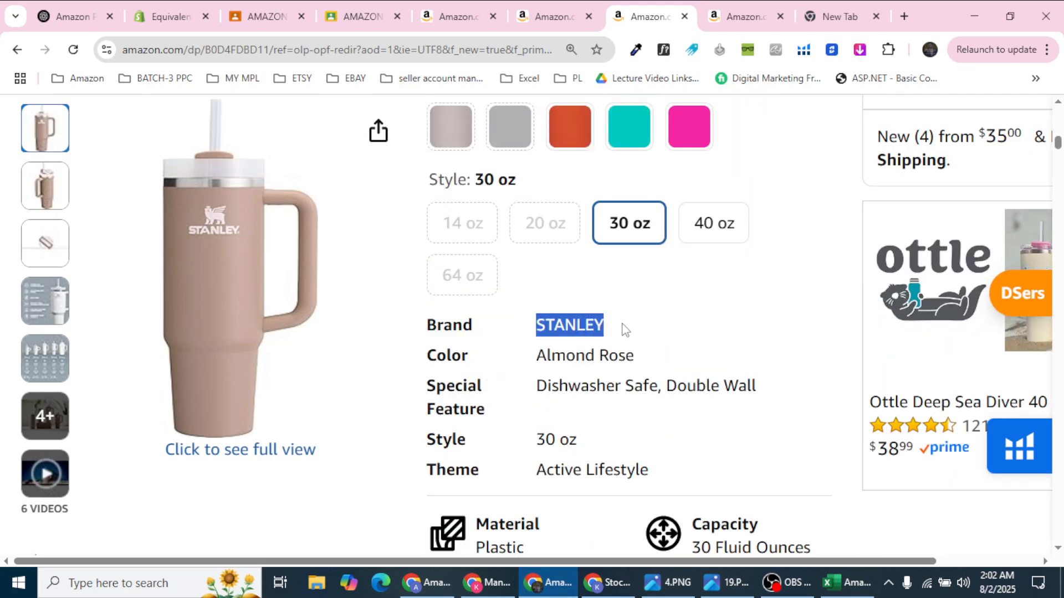
{"action": "left_click", "coordinate": [847, 583]}
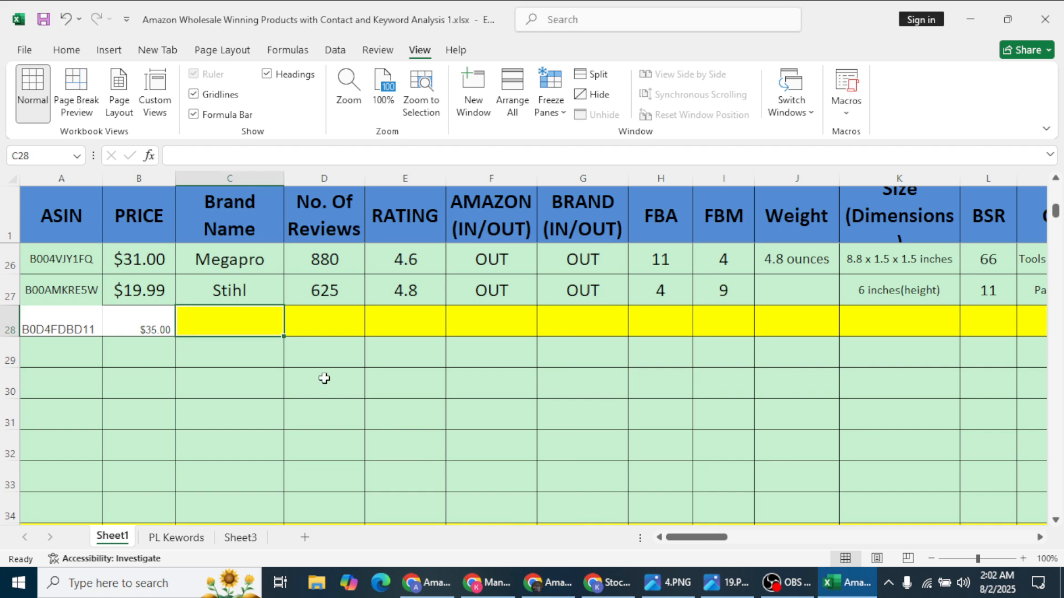
{"action": "key", "text": "ctrl+v"}
Step: Look up the review count on Amazon and enter 90692 in cell D28
{"action": "left_click", "coordinate": [358, 311]}
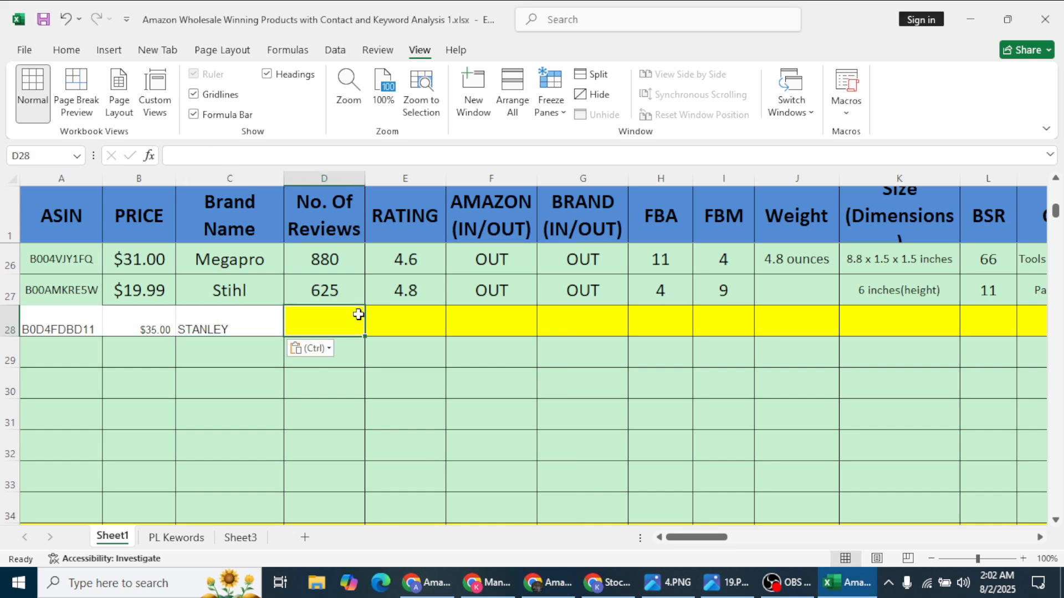
{"action": "left_click", "coordinate": [556, 589]}
{"action": "scroll", "coordinate": [565, 315], "scroll_direction": "up", "scroll_amount": 10}
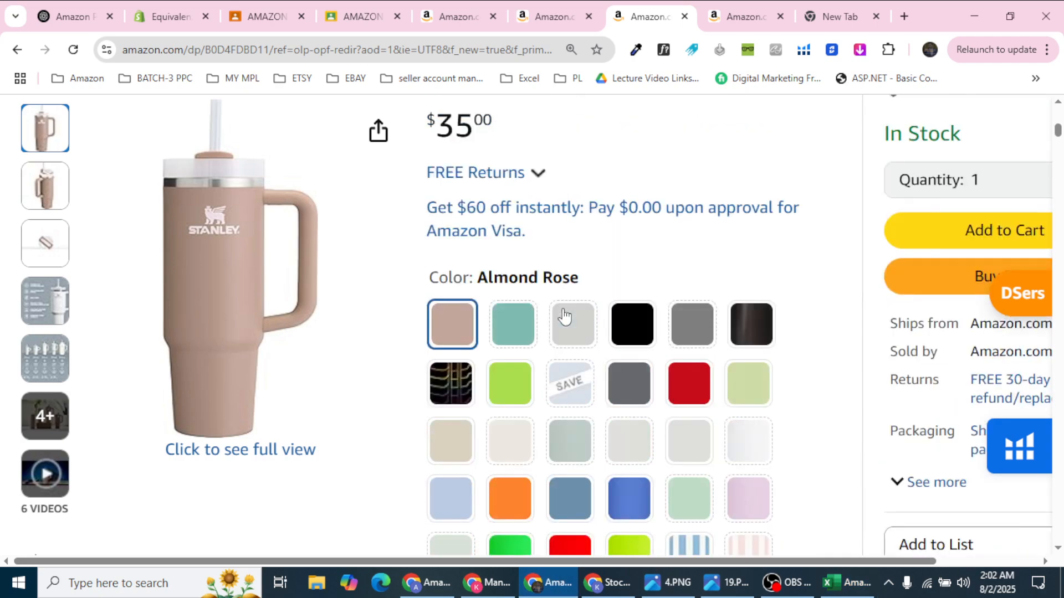
{"action": "scroll", "coordinate": [566, 315], "scroll_direction": "up", "scroll_amount": 2}
{"action": "scroll", "coordinate": [566, 314], "scroll_direction": "down", "scroll_amount": 2}
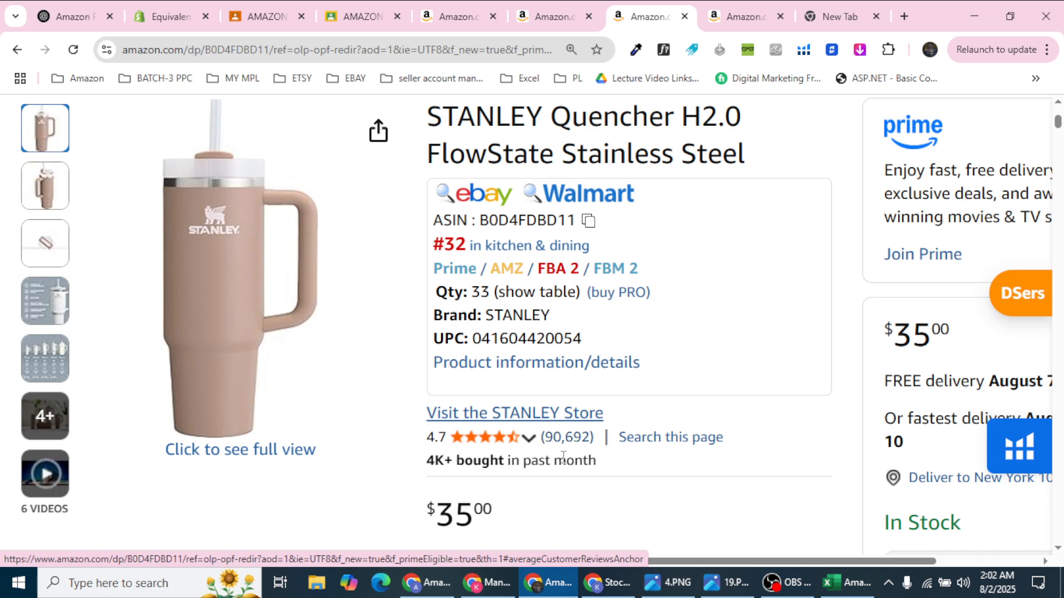
{"action": "left_click", "coordinate": [847, 583]}
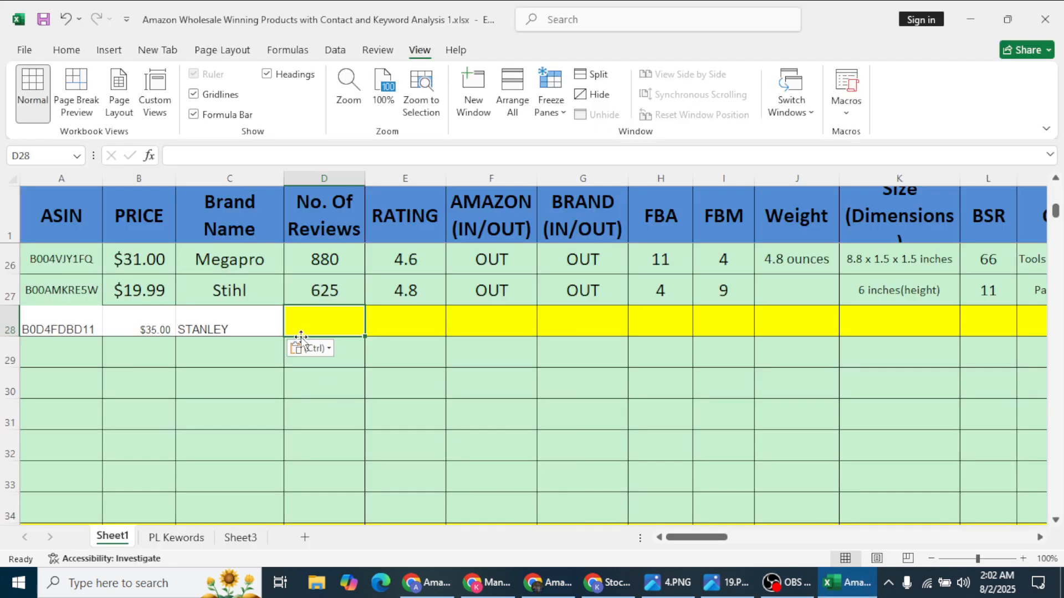
{"action": "type", "text": "906"}
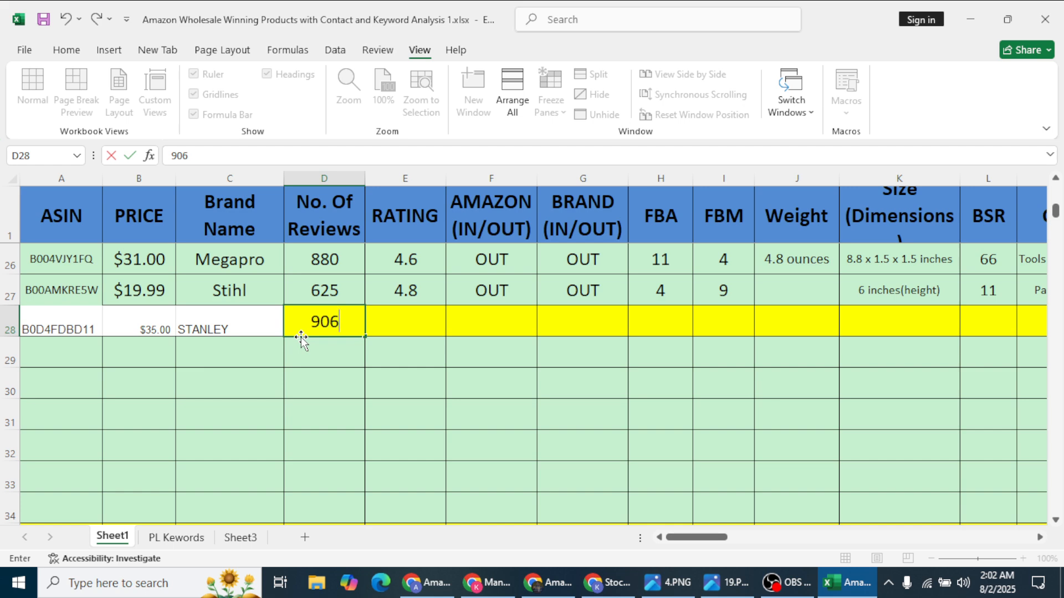
{"action": "type", "text": "92"}
{"action": "left_click", "coordinate": [434, 313]}
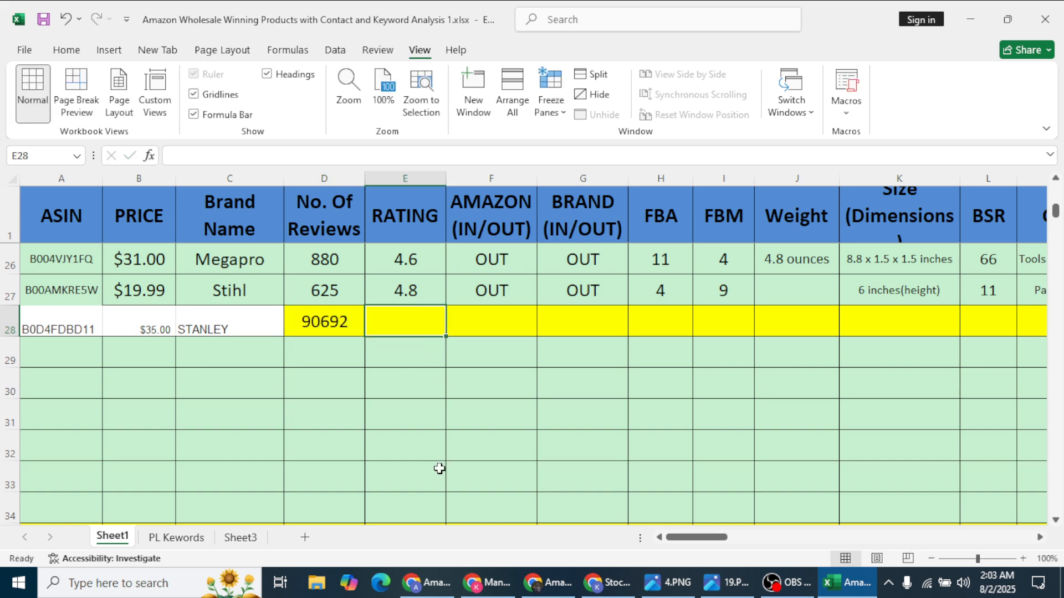
{"action": "left_click", "coordinate": [548, 582]}
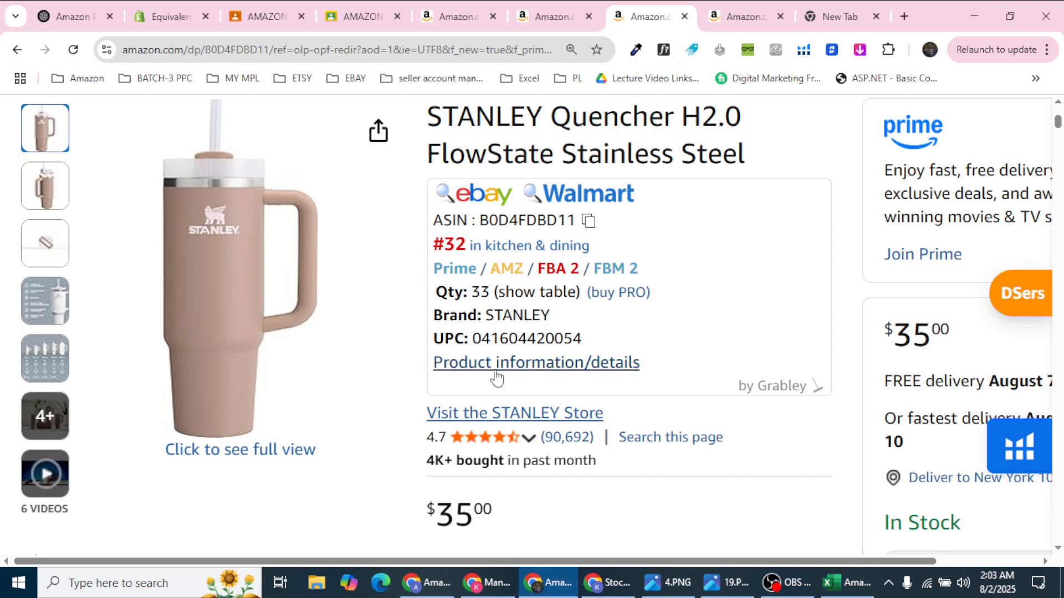
Step: Enter the 4.7 rating in cell E28
{"action": "left_click", "coordinate": [830, 583]}
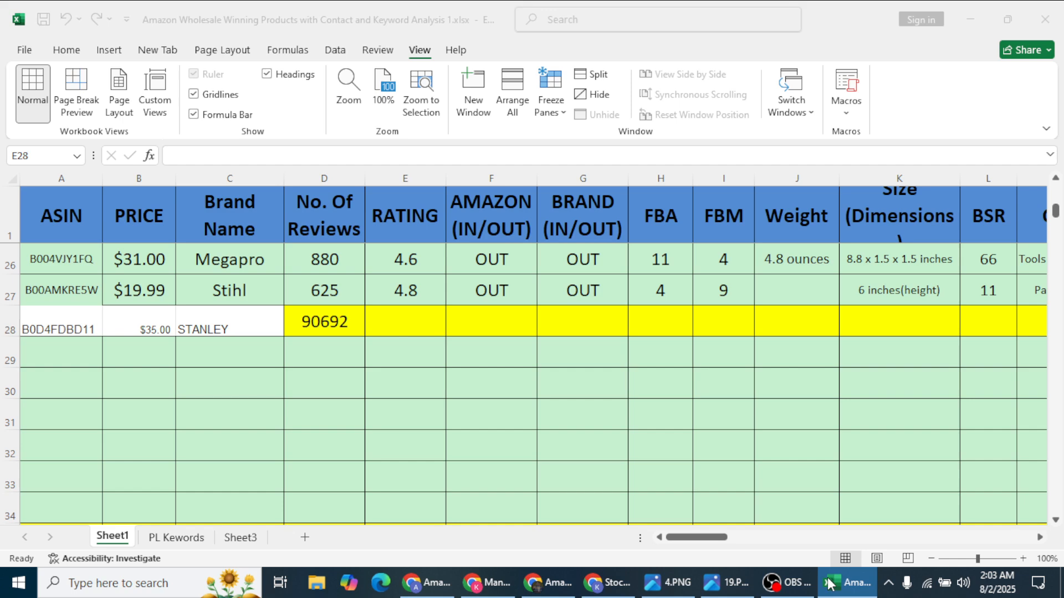
{"action": "type", "text": "4"}
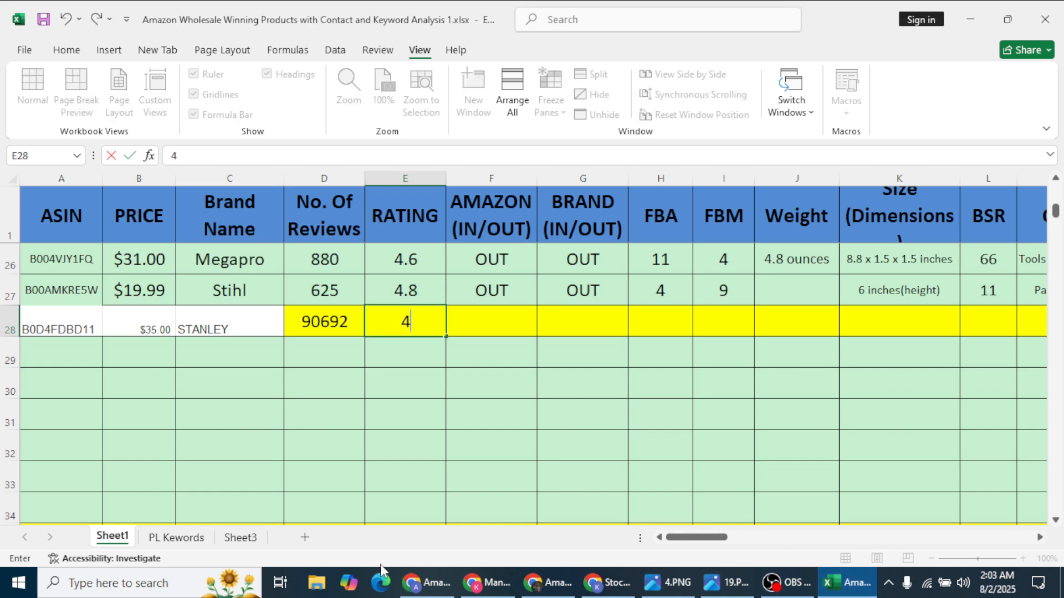
{"action": "type", "text": ".7"}
{"action": "left_click", "coordinate": [497, 320]}
Step: Check the Stanley listing's refund and replacement terms on Amazon
{"action": "left_click", "coordinate": [546, 582]}
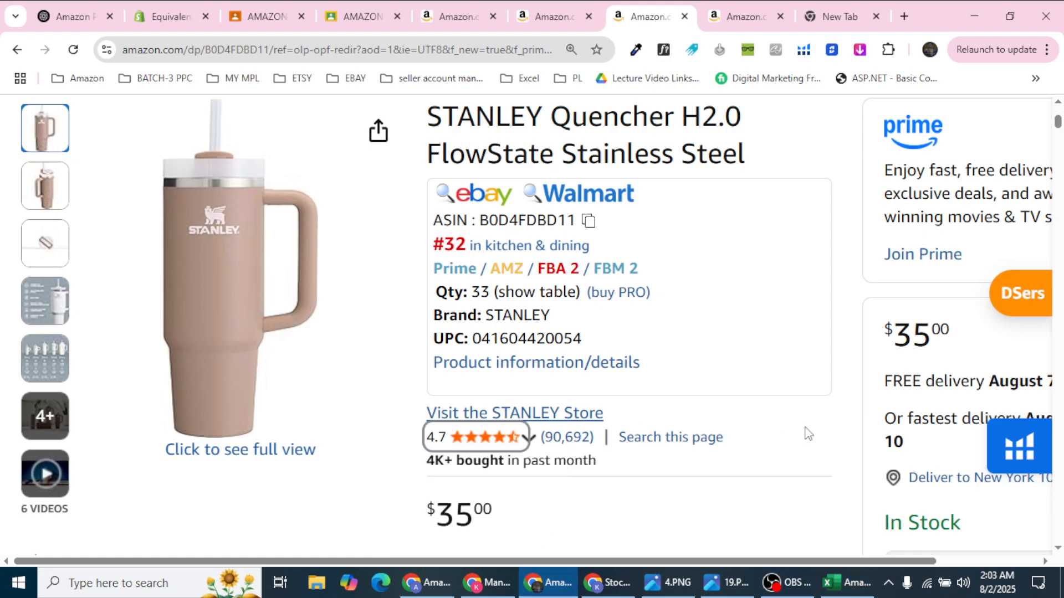
{"action": "scroll", "coordinate": [806, 434], "scroll_direction": "down", "scroll_amount": 3}
{"action": "scroll", "coordinate": [808, 434], "scroll_direction": "down", "scroll_amount": 1}
{"action": "left_click_drag", "start_coordinate": [772, 562], "coordinate": [903, 550]}
{"action": "left_click", "coordinate": [906, 545]}
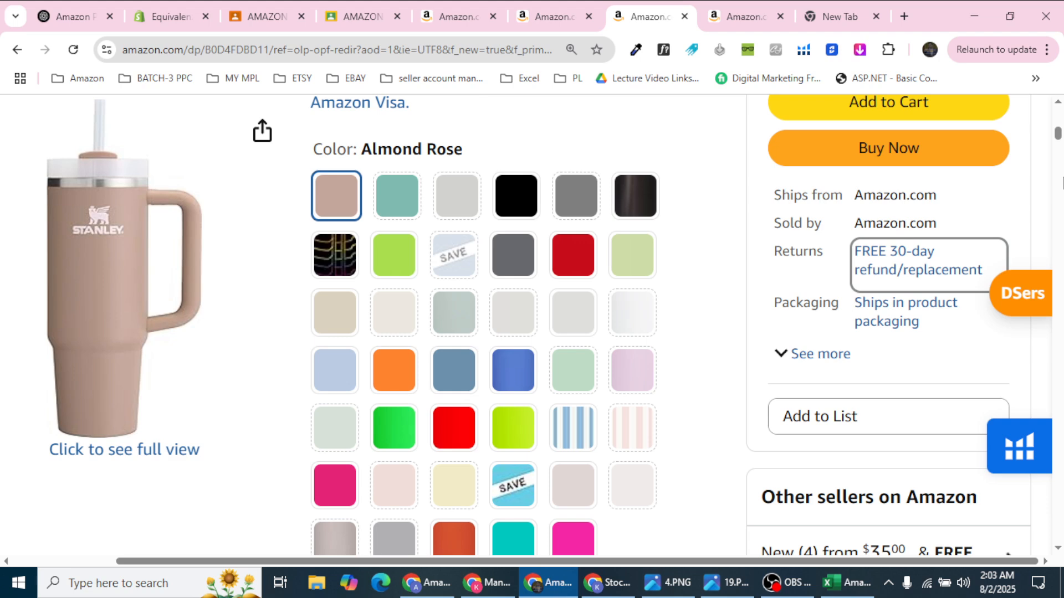
{"action": "left_click", "coordinate": [848, 583]}
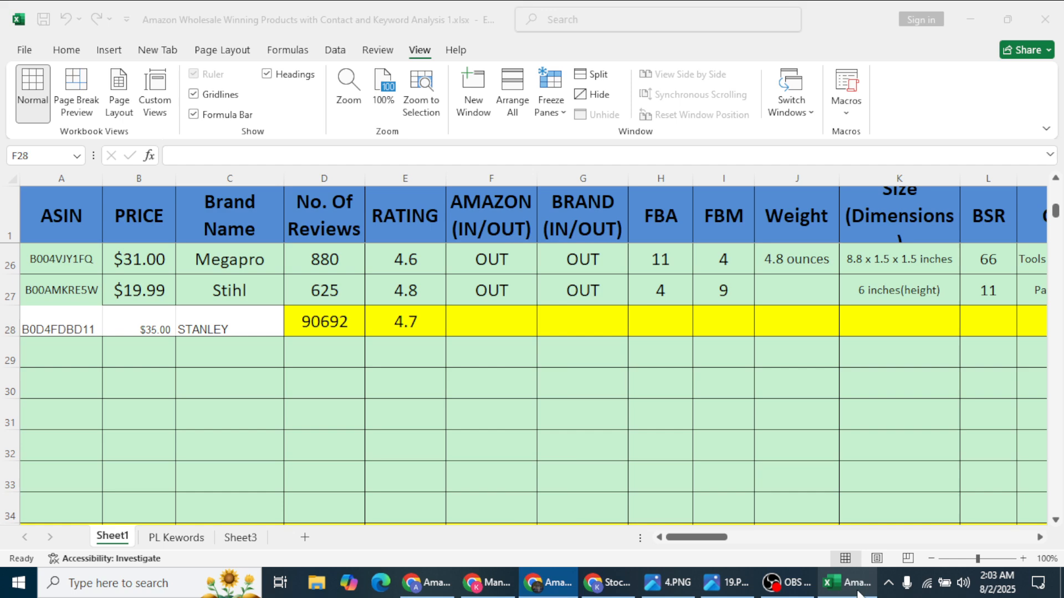
Step: Fill row 28 light green, then change it to Yellow from Standard Colors
{"action": "left_click", "coordinate": [7, 325]}
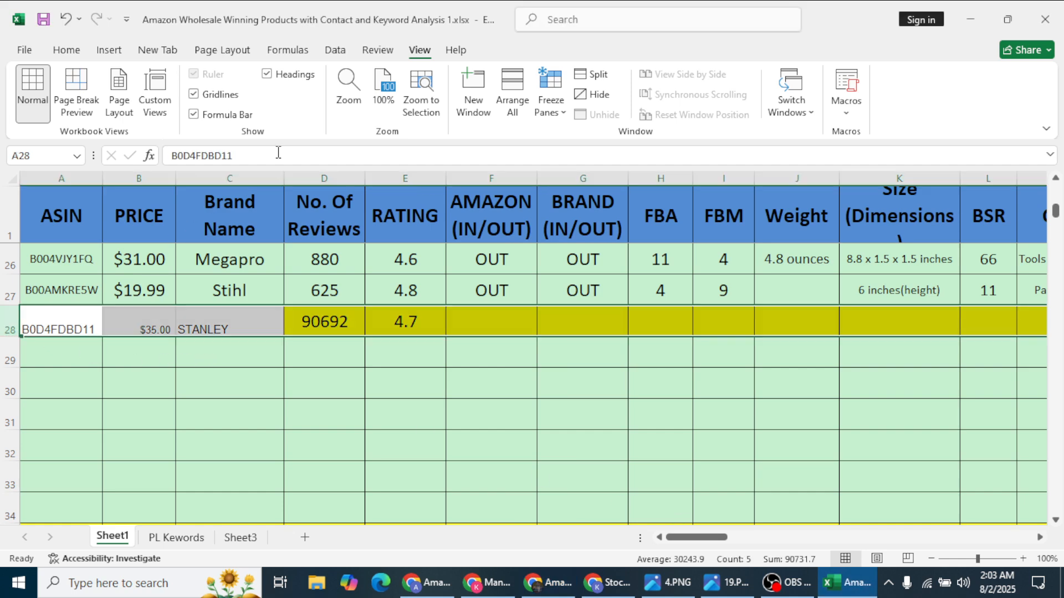
{"action": "left_click", "coordinate": [66, 50]}
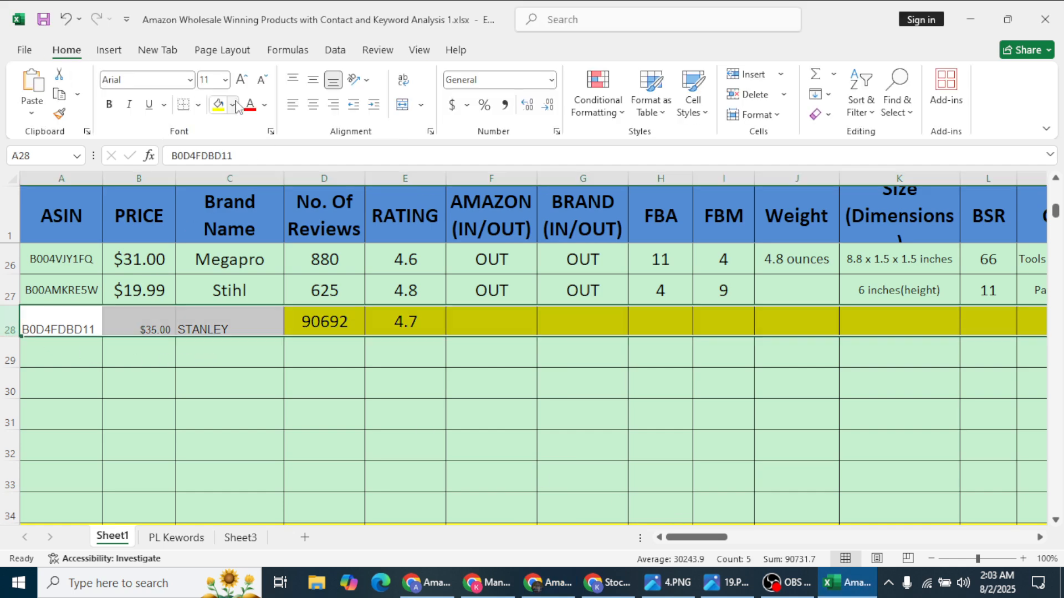
{"action": "left_click", "coordinate": [232, 105]}
{"action": "left_click", "coordinate": [308, 342]}
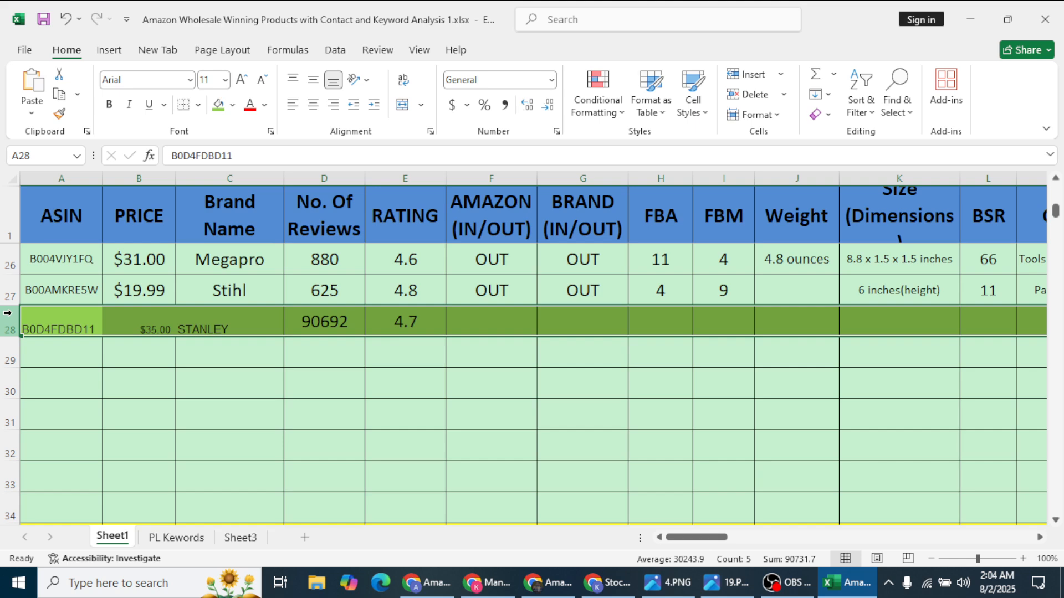
{"action": "left_click", "coordinate": [233, 105]}
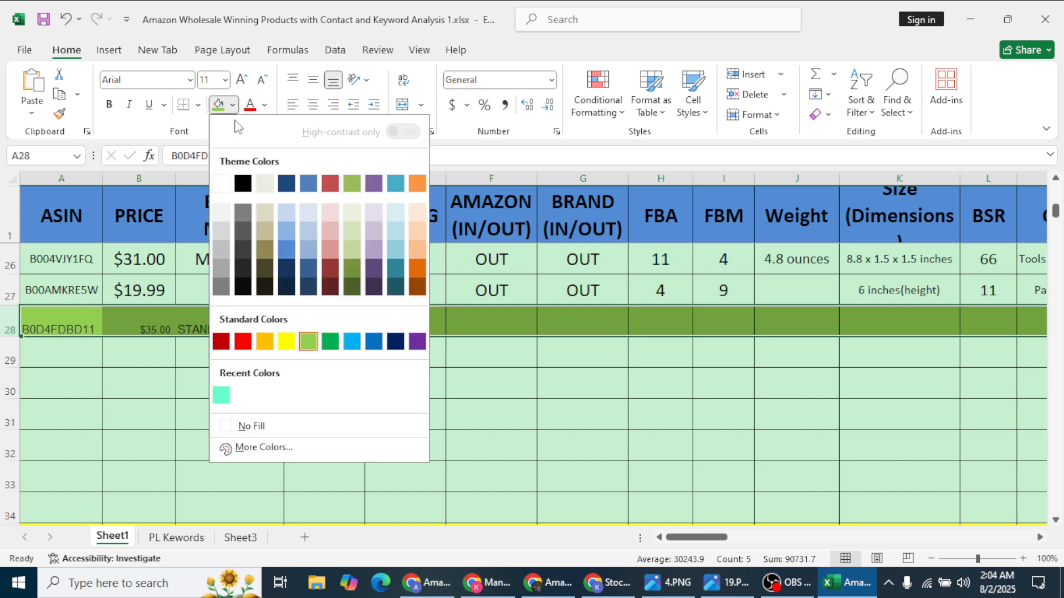
{"action": "left_click", "coordinate": [287, 341]}
{"action": "left_click", "coordinate": [221, 321]}
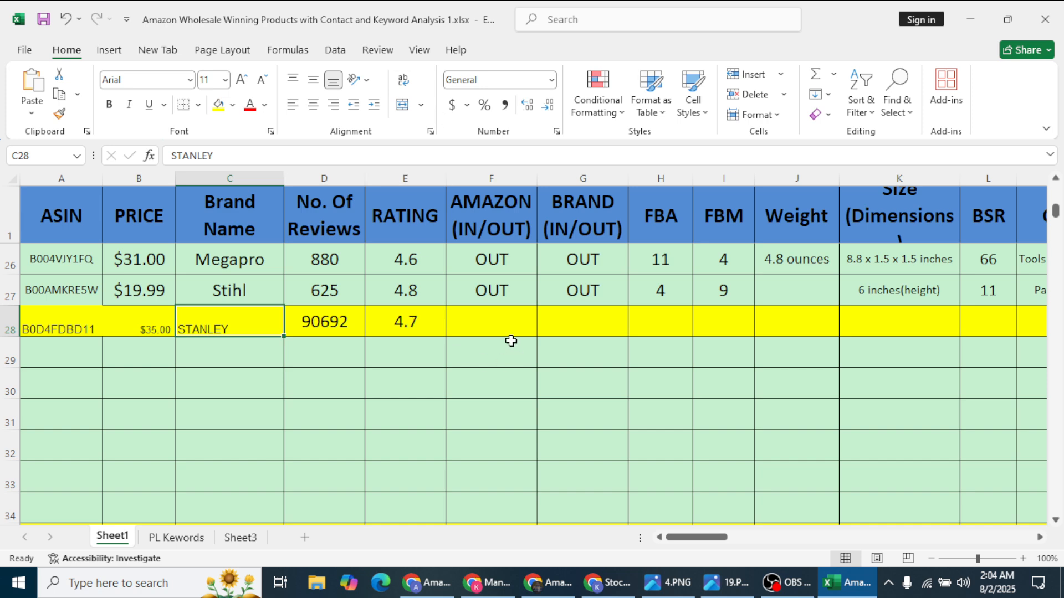
Step: Check the Stanley Amazon listing and enter IN in the AMAZON (IN/OUT) cell F28
{"action": "left_click", "coordinate": [502, 318]}
{"action": "left_click", "coordinate": [554, 585]}
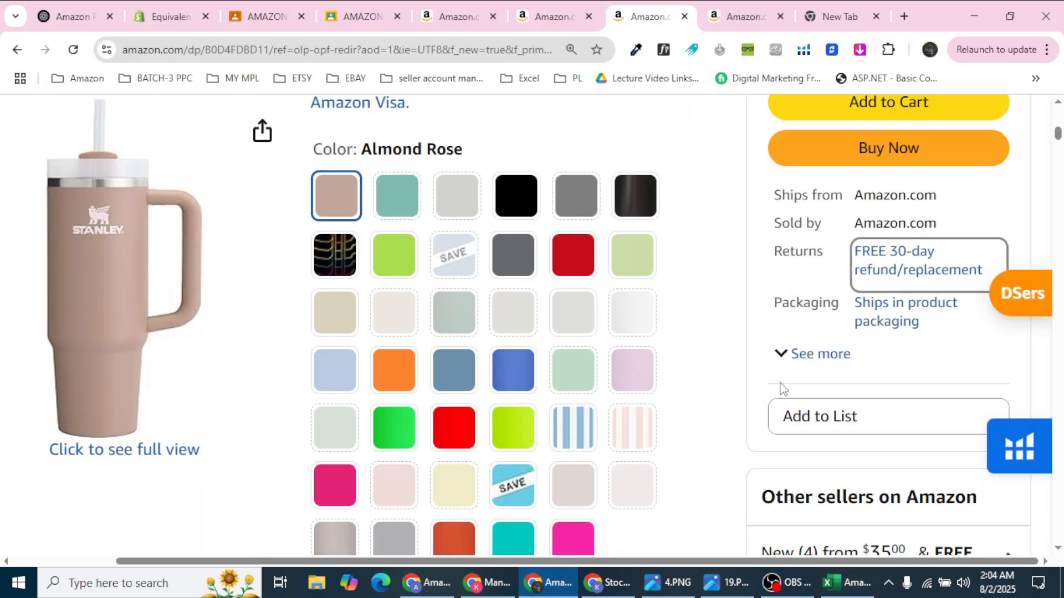
{"action": "scroll", "coordinate": [780, 387], "scroll_direction": "up", "scroll_amount": 3}
{"action": "left_click", "coordinate": [896, 405]}
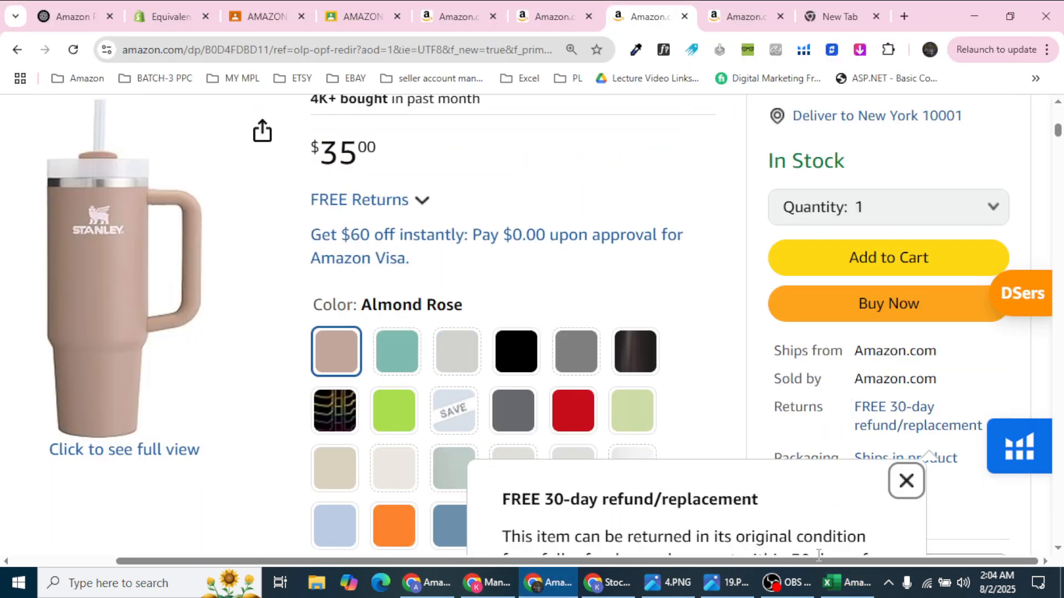
{"action": "left_click", "coordinate": [848, 583]}
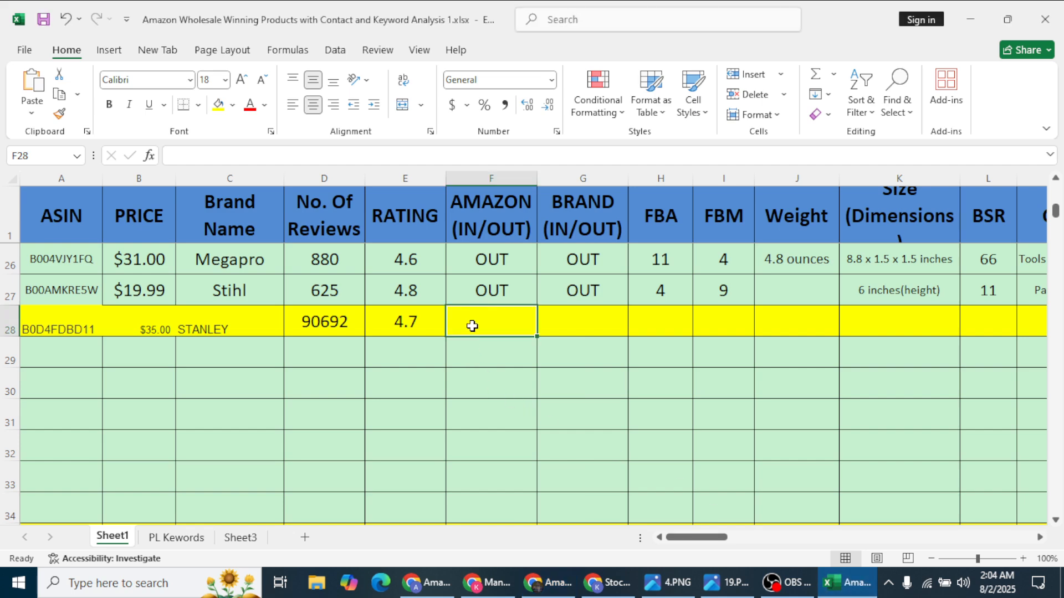
{"action": "type", "text": "IN"}
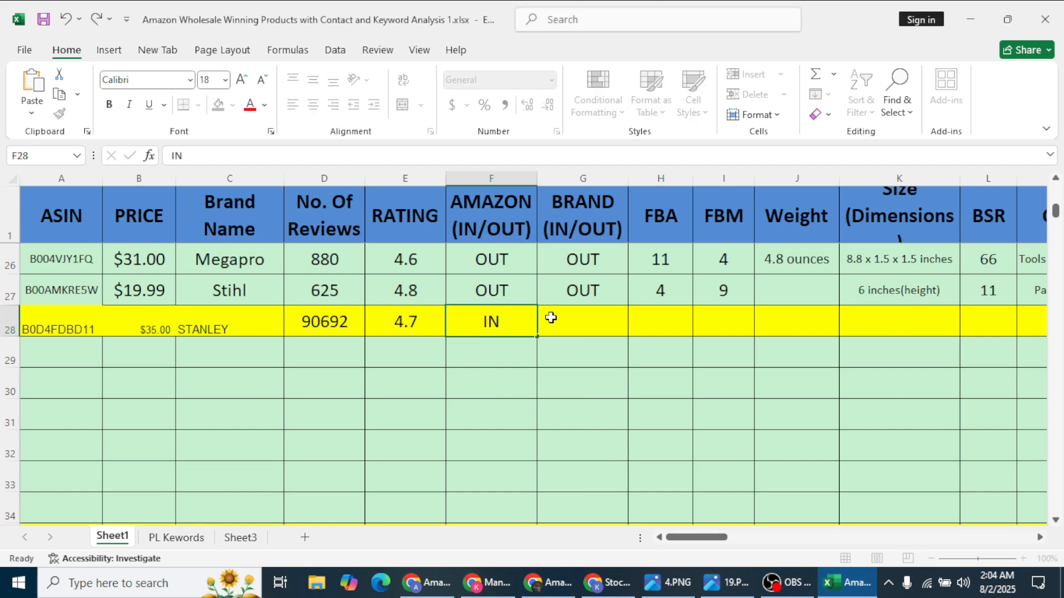
{"action": "left_click", "coordinate": [551, 317]}
Step: Recheck the listing and enter NO in the Stanley row's BRAND (IN/OUT) cell G28
{"action": "left_click", "coordinate": [533, 583]}
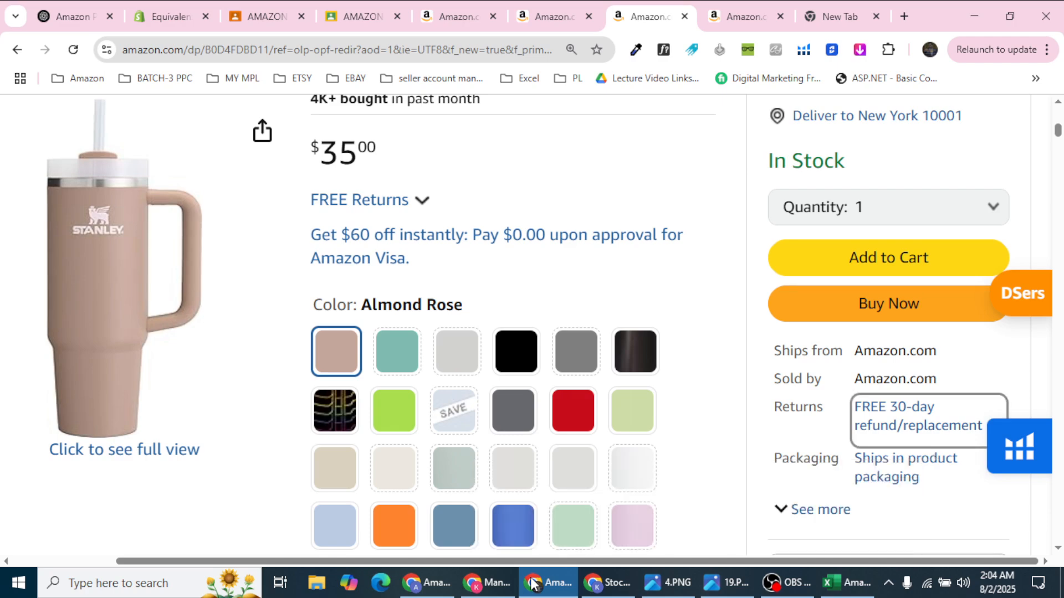
{"action": "scroll", "coordinate": [503, 423], "scroll_direction": "down", "scroll_amount": 7}
{"action": "scroll", "coordinate": [503, 418], "scroll_direction": "down", "scroll_amount": 2}
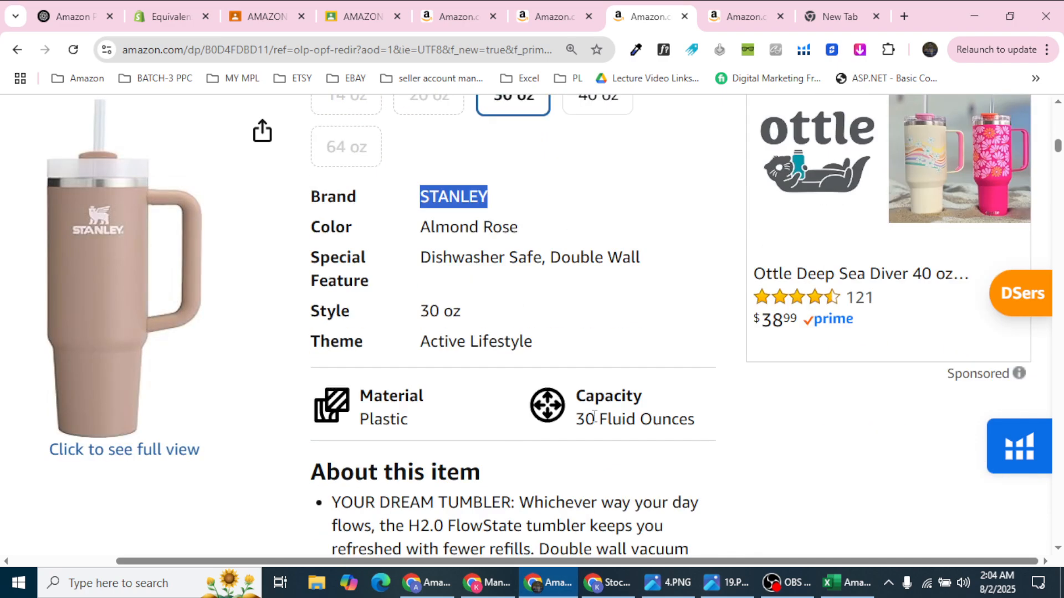
{"action": "scroll", "coordinate": [609, 418], "scroll_direction": "up", "scroll_amount": 7}
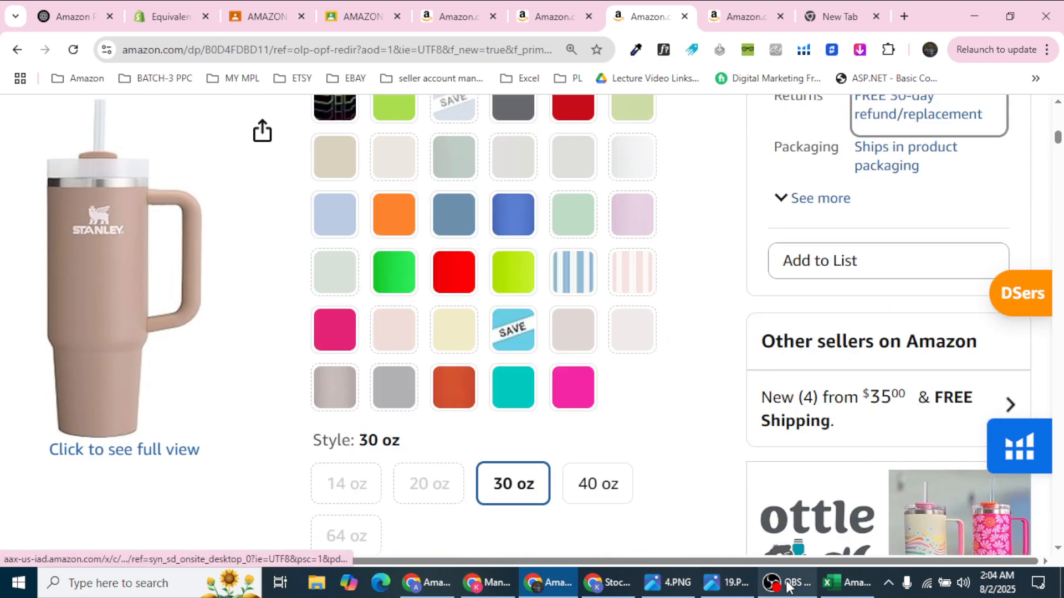
{"action": "left_click", "coordinate": [847, 583]}
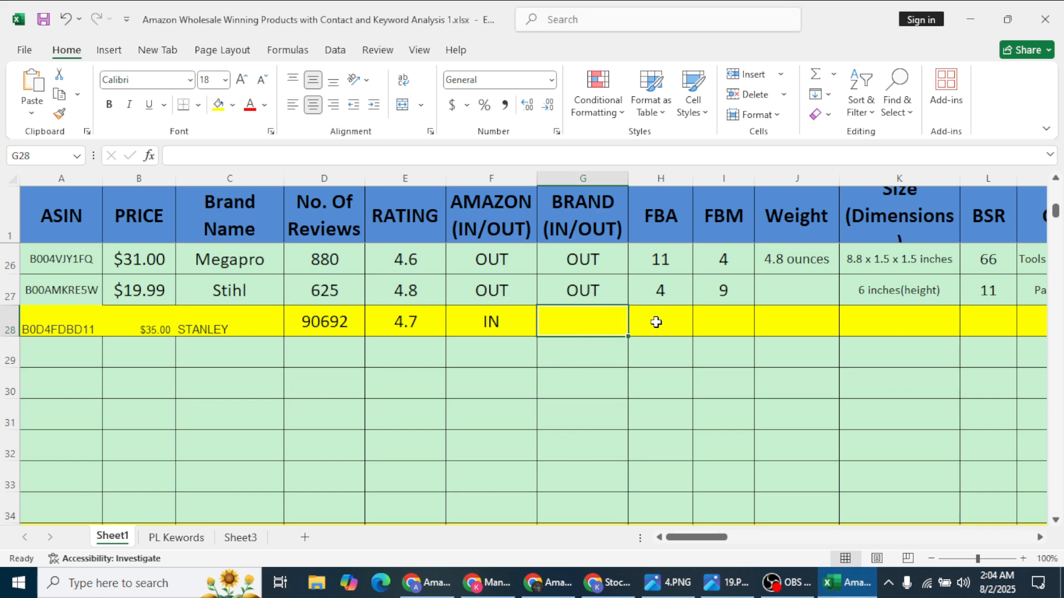
{"action": "type", "text": "NO"}
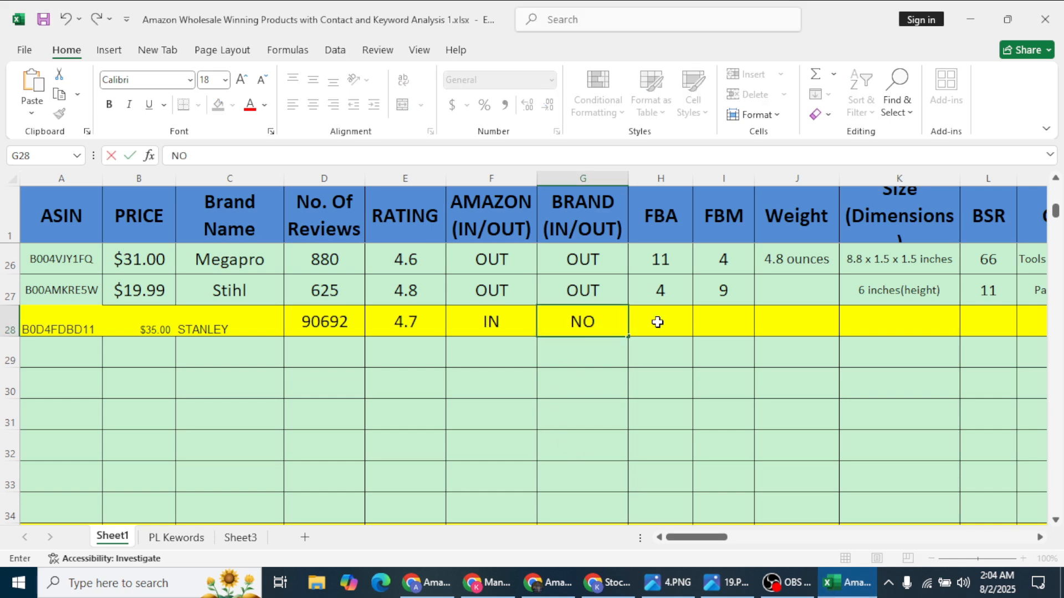
{"action": "left_click", "coordinate": [657, 322]}
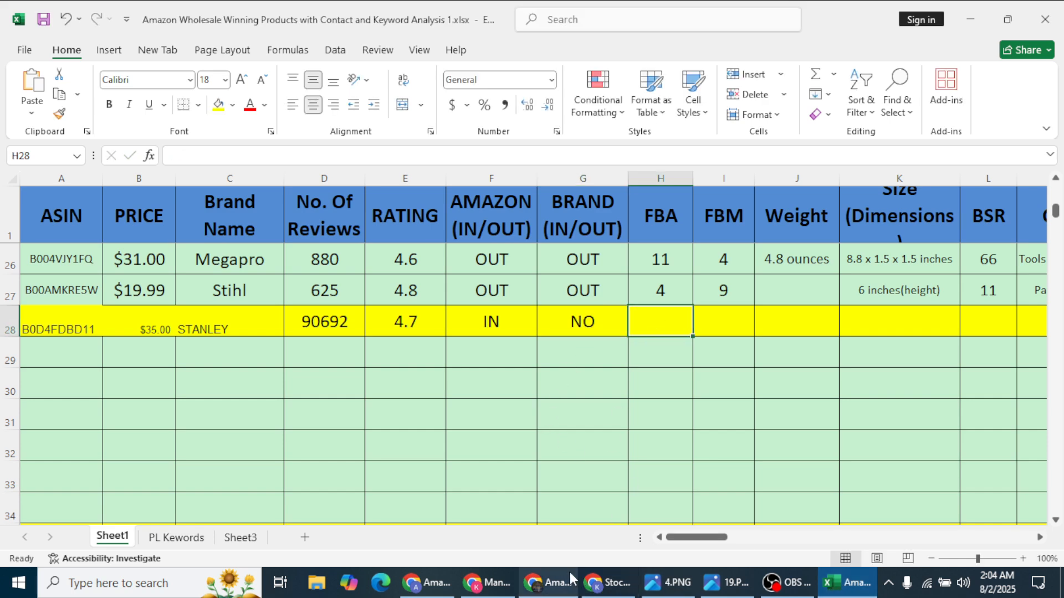
Step: Review the other sellers' offers and record 2 FBA sellers in H28
{"action": "left_click", "coordinate": [546, 582]}
{"action": "scroll", "coordinate": [918, 388], "scroll_direction": "up", "scroll_amount": 5}
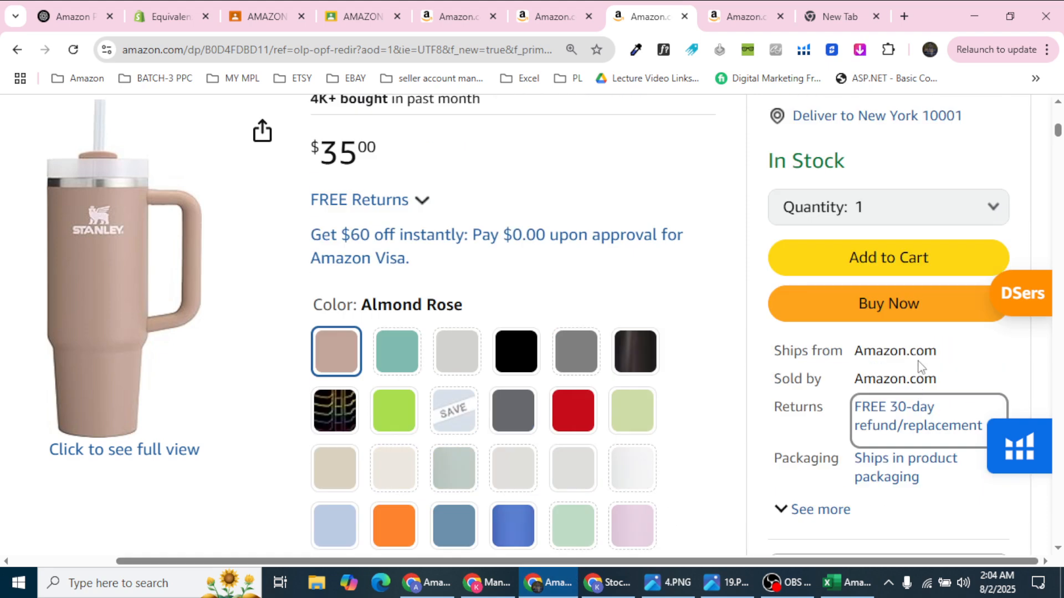
{"action": "scroll", "coordinate": [917, 377], "scroll_direction": "down", "scroll_amount": 3}
{"action": "scroll", "coordinate": [907, 224], "scroll_direction": "down", "scroll_amount": 4}
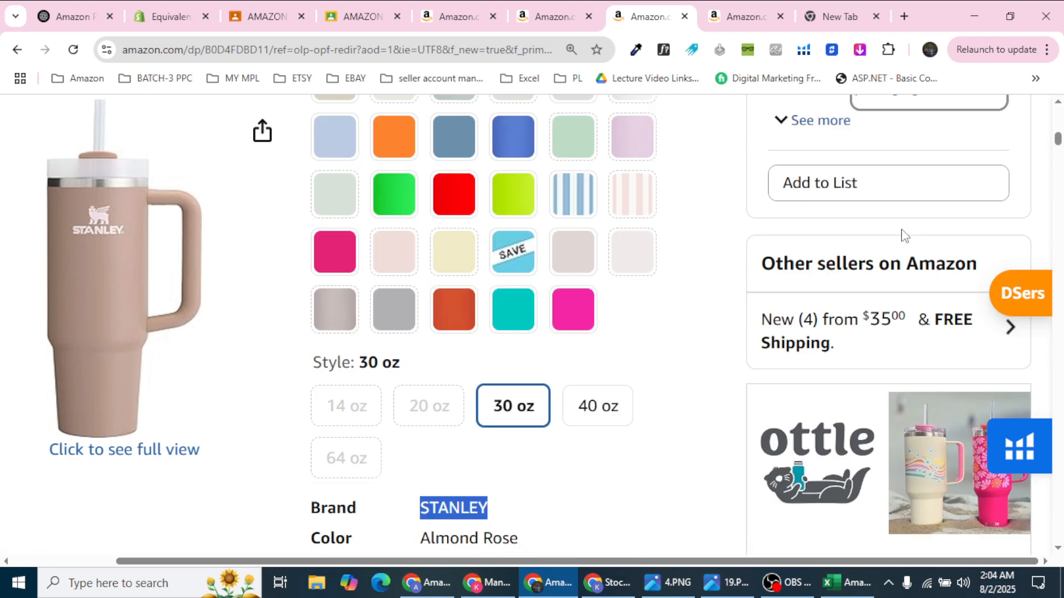
{"action": "left_click", "coordinate": [864, 316]}
{"action": "scroll", "coordinate": [860, 317], "scroll_direction": "down", "scroll_amount": 5}
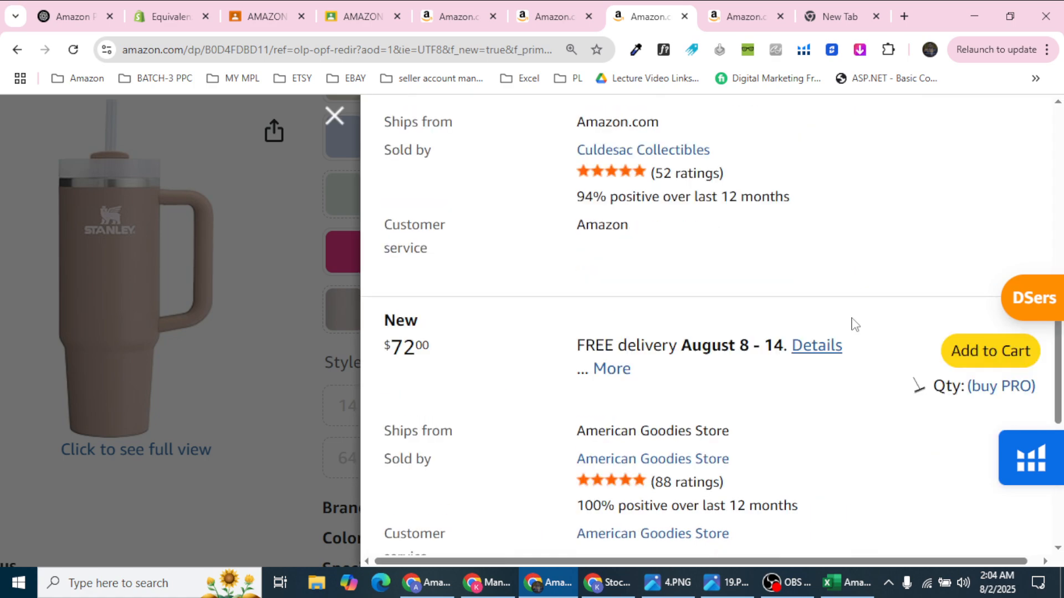
{"action": "scroll", "coordinate": [850, 323], "scroll_direction": "up", "scroll_amount": 5}
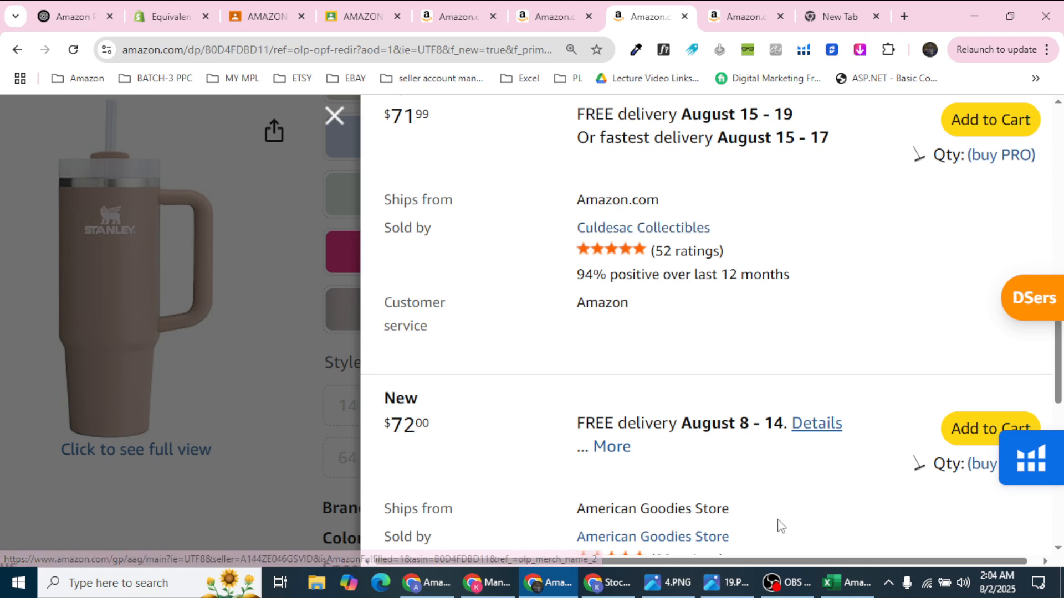
{"action": "left_click", "coordinate": [848, 582]}
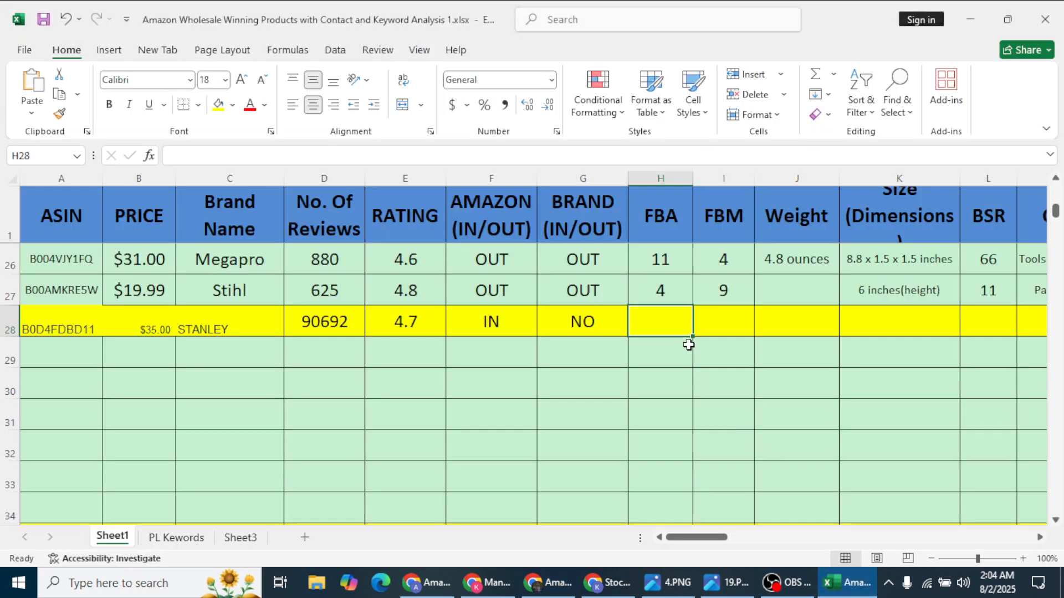
{"action": "type", "text": "2"}
{"action": "key", "text": "Tab"}
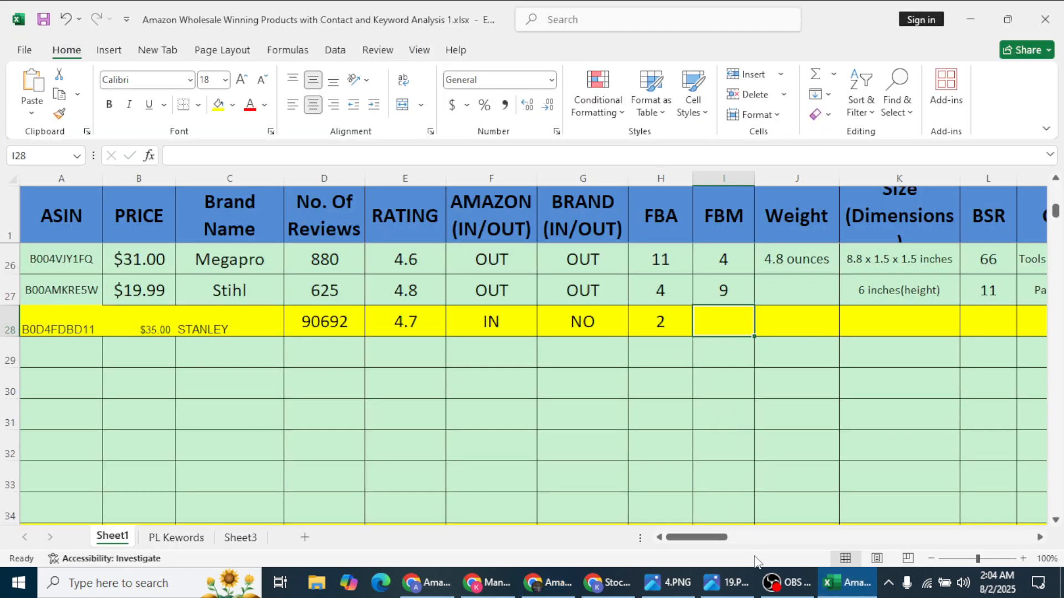
Step: Record 1 FBM seller in I28 and close the sellers' offers panel
{"action": "left_click", "coordinate": [558, 582]}
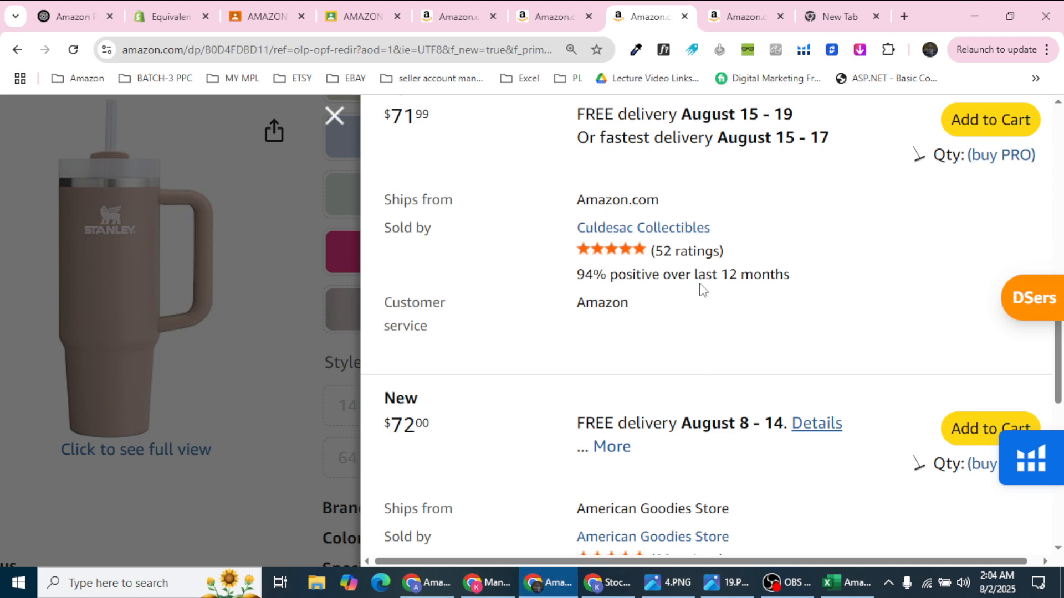
{"action": "scroll", "coordinate": [703, 288], "scroll_direction": "up", "scroll_amount": 1}
{"action": "scroll", "coordinate": [702, 288], "scroll_direction": "down", "scroll_amount": 5}
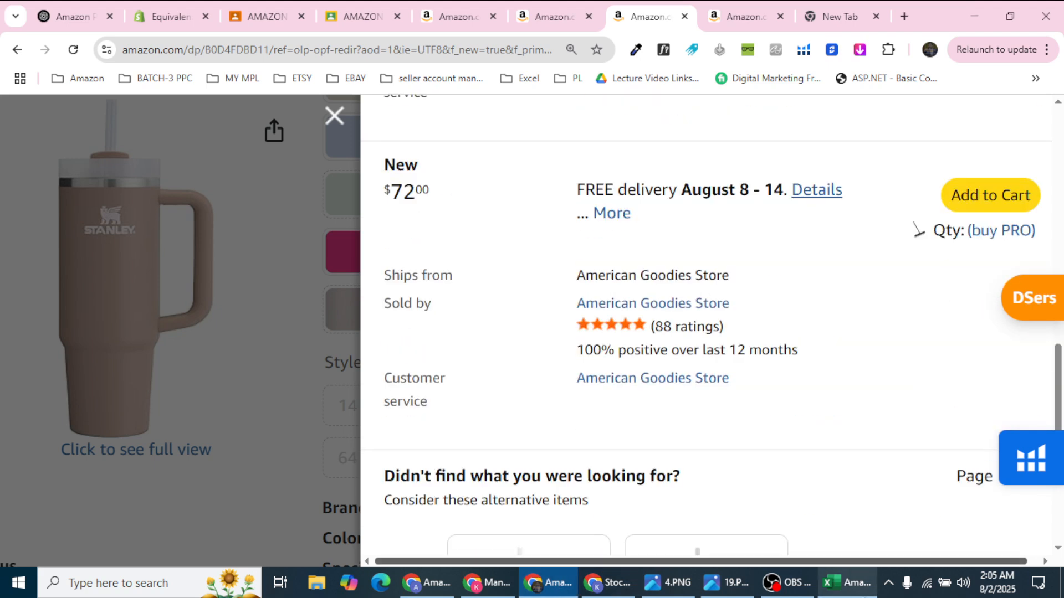
{"action": "left_click", "coordinate": [852, 582]}
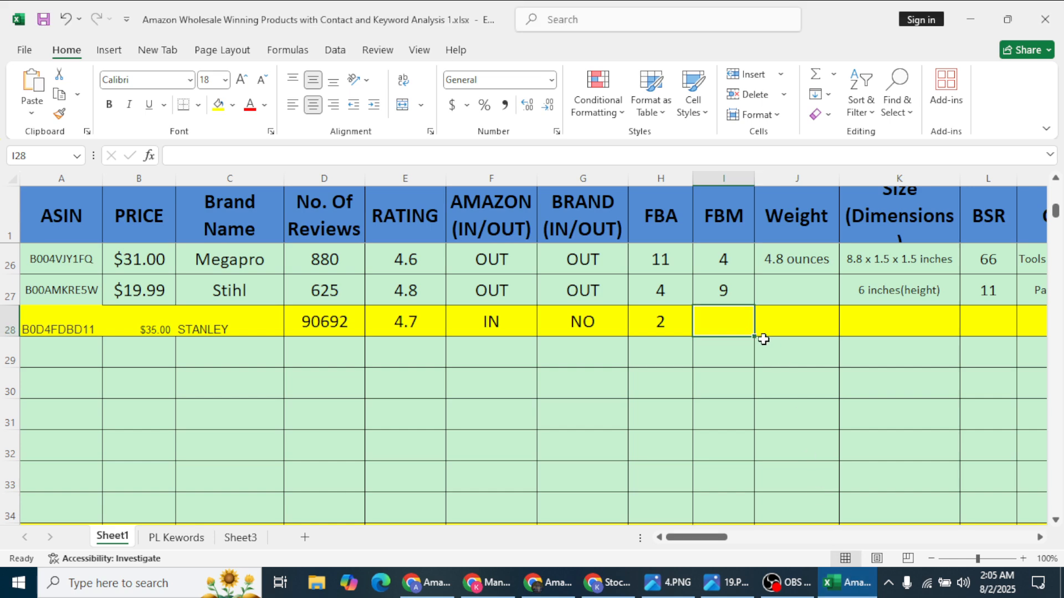
{"action": "type", "text": "1"}
{"action": "left_click", "coordinate": [810, 331]}
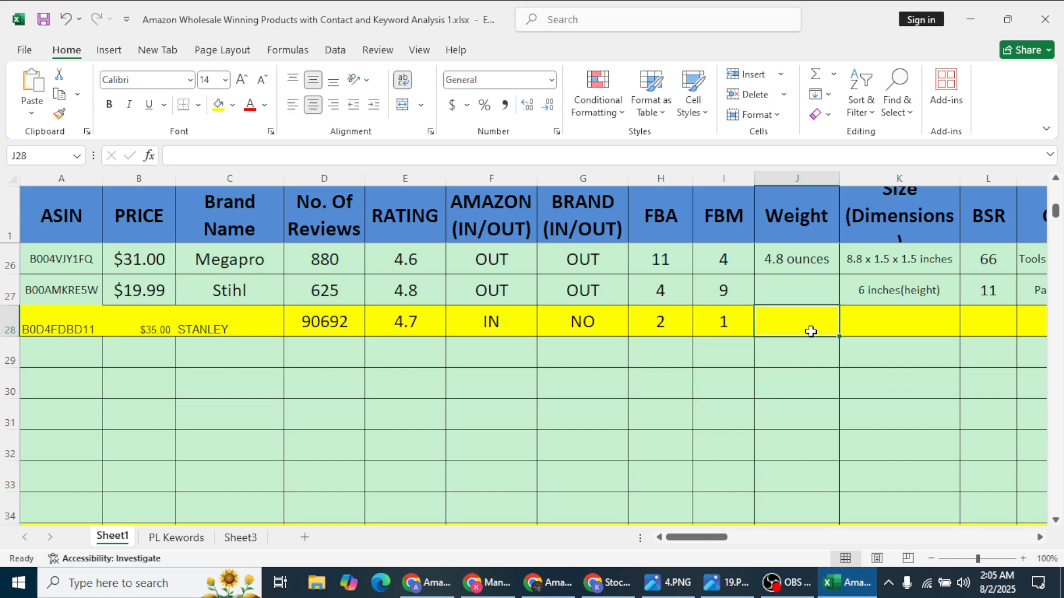
{"action": "left_click", "coordinate": [556, 588]}
{"action": "left_click", "coordinate": [333, 115]}
{"action": "scroll", "coordinate": [476, 258], "scroll_direction": "up", "scroll_amount": 7}
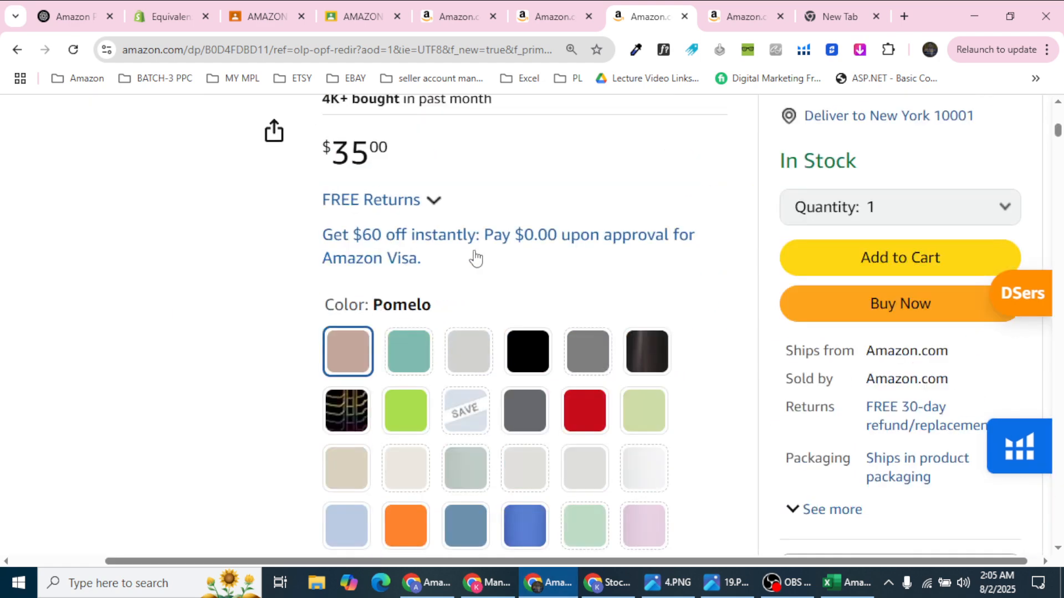
Step: Copy the 30 Fluid Ounces capacity from Product information into the Stanley Weight cell J28
{"action": "scroll", "coordinate": [475, 259], "scroll_direction": "up", "scroll_amount": 5}
{"action": "scroll", "coordinate": [459, 387], "scroll_direction": "down", "scroll_amount": 1}
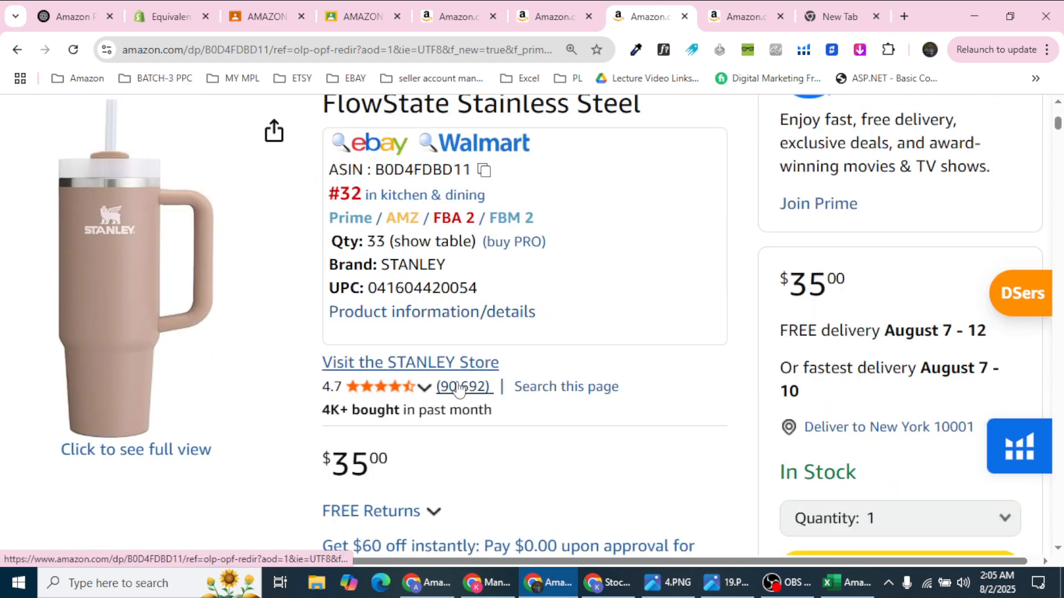
{"action": "left_click", "coordinate": [467, 316]}
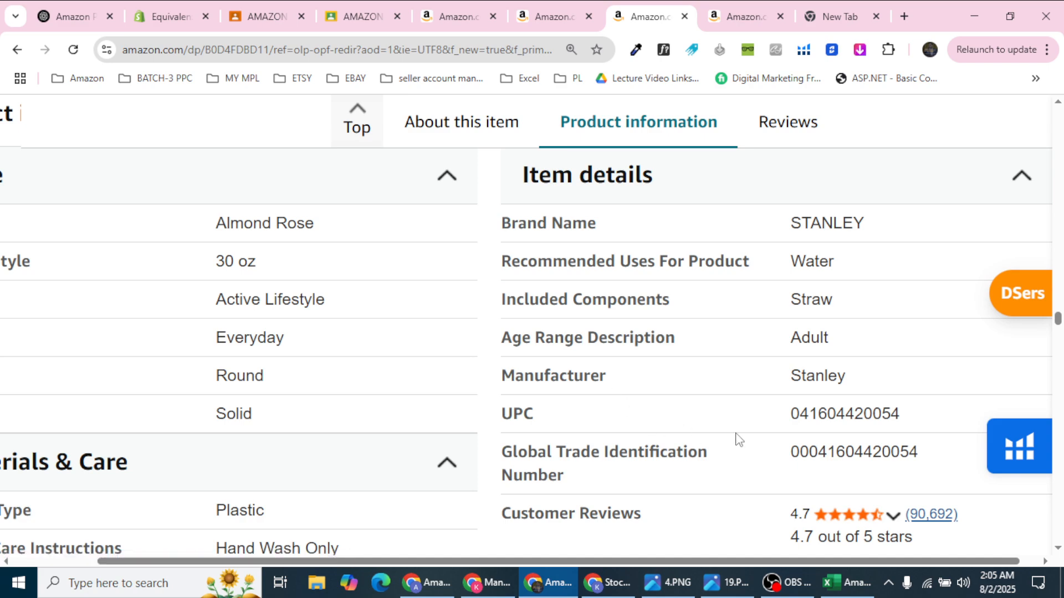
{"action": "scroll", "coordinate": [731, 439], "scroll_direction": "down", "scroll_amount": 3}
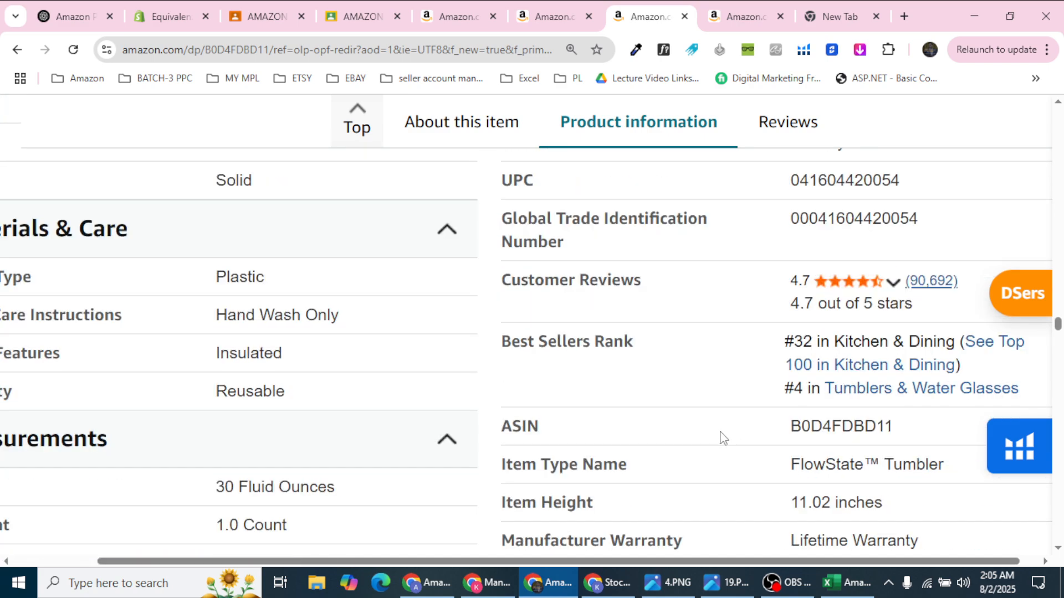
{"action": "scroll", "coordinate": [722, 438], "scroll_direction": "down", "scroll_amount": 2}
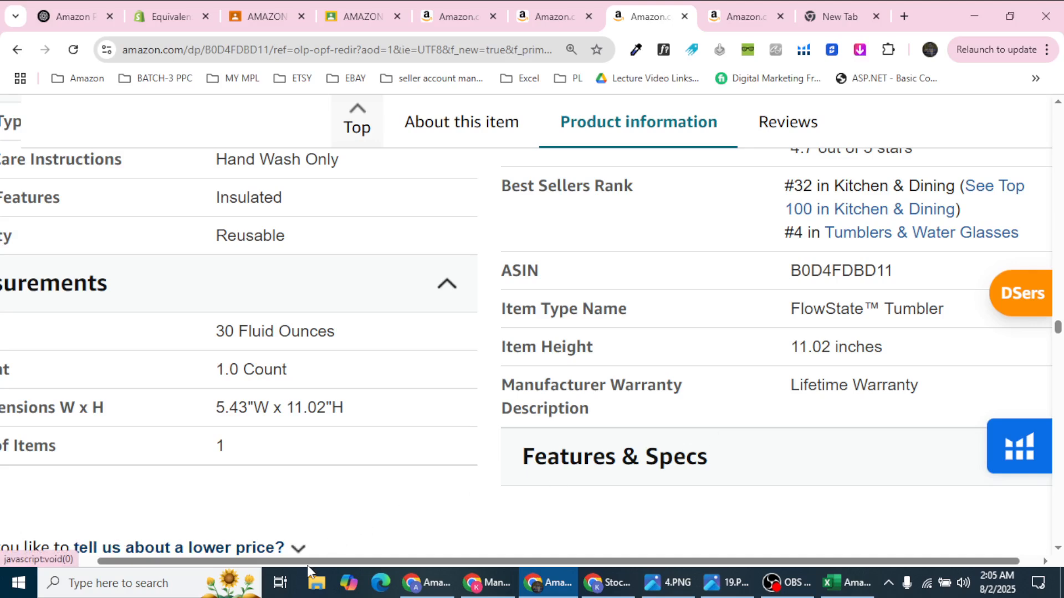
{"action": "left_click_drag", "start_coordinate": [307, 561], "coordinate": [71, 394]}
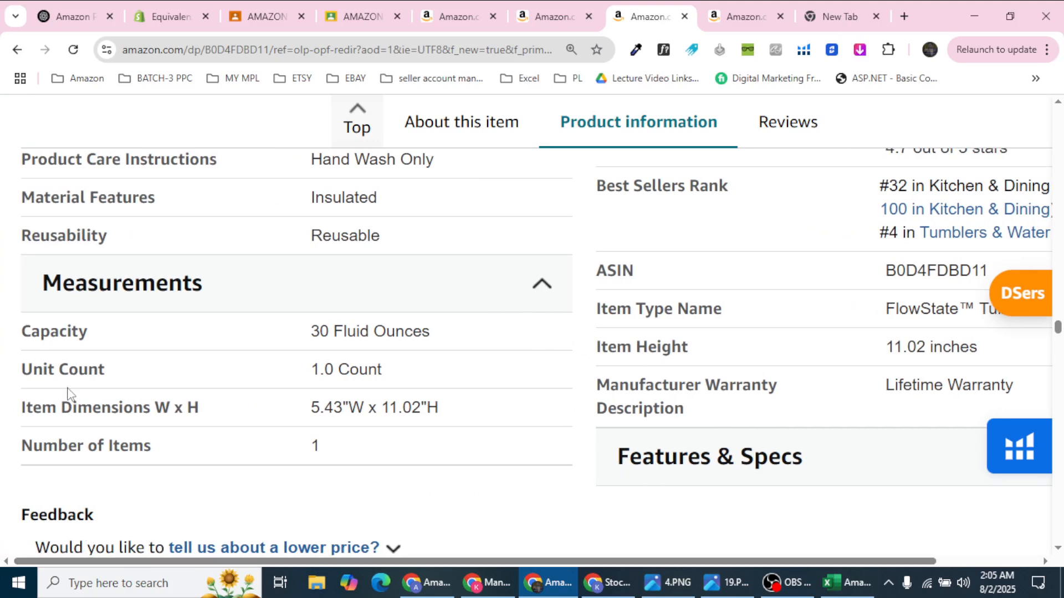
{"action": "triple_click", "coordinate": [338, 322]}
{"action": "key", "text": "ctrl+c"}
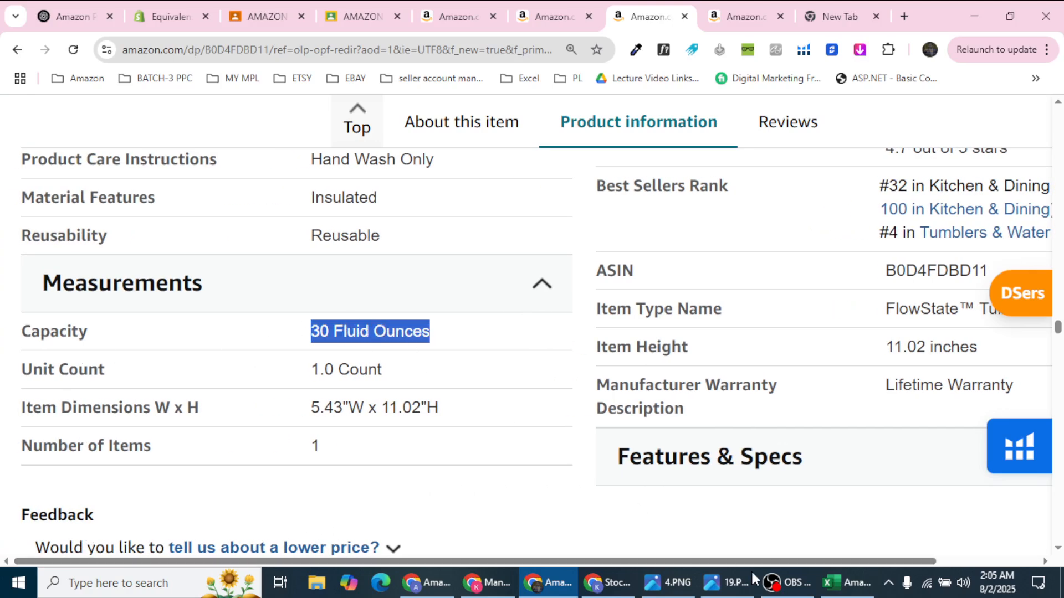
{"action": "left_click", "coordinate": [847, 583]}
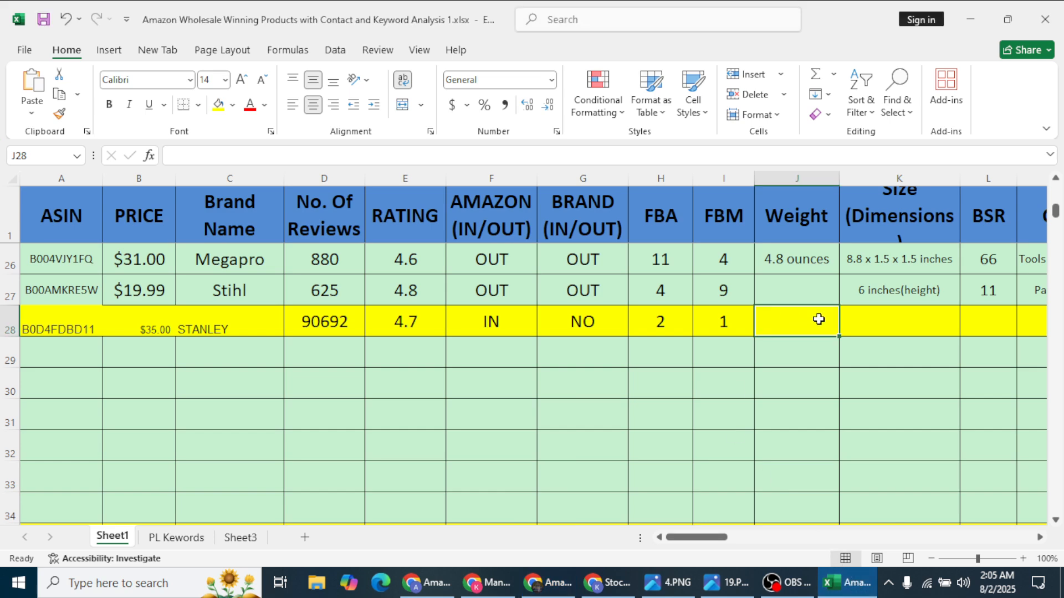
{"action": "key", "text": "ctrl+v"}
{"action": "left_click", "coordinate": [881, 315]}
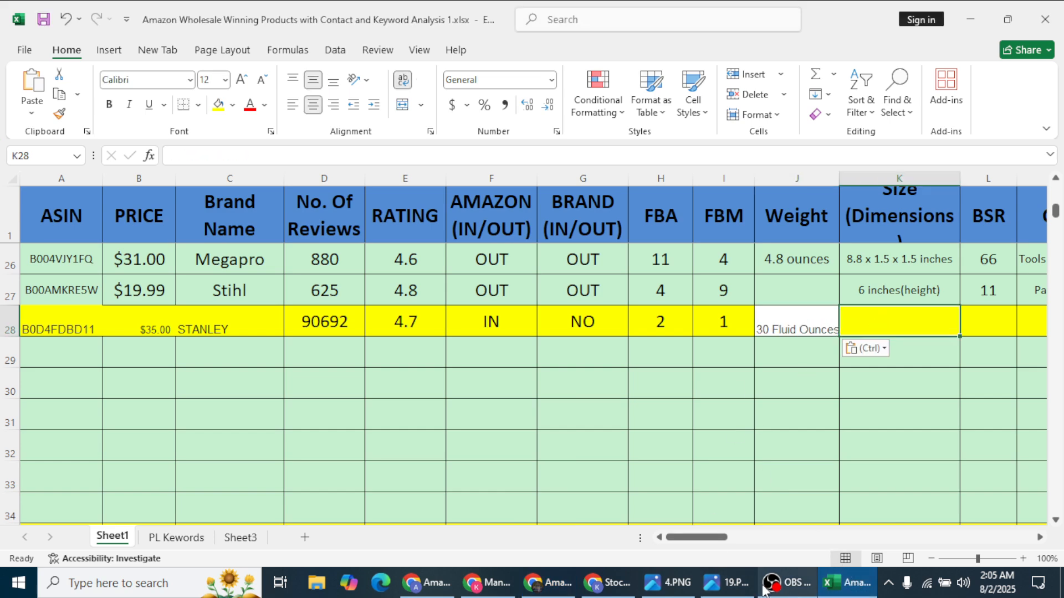
{"action": "left_click", "coordinate": [546, 582]}
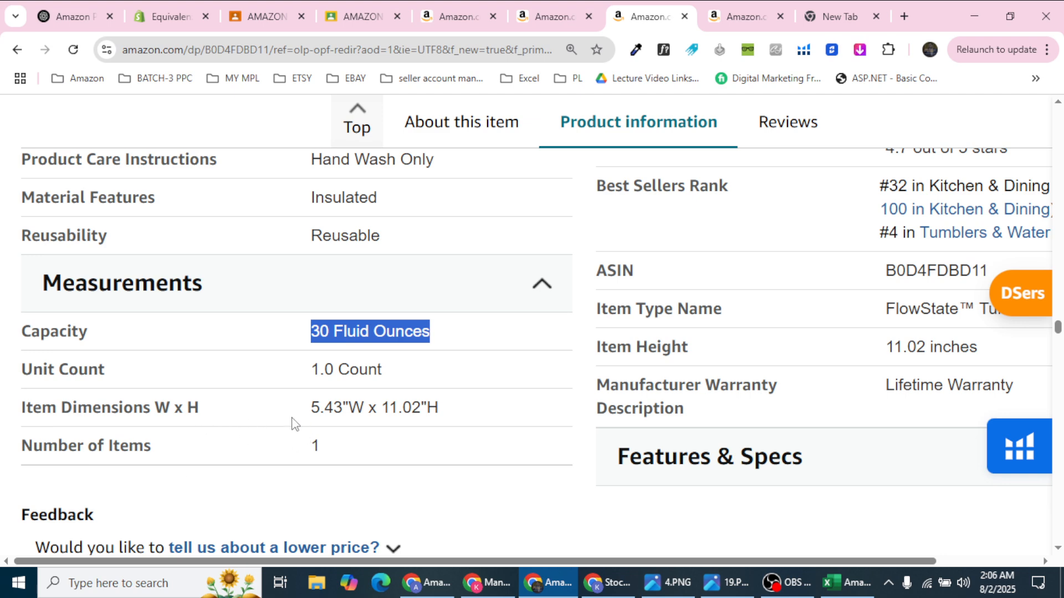
Step: Paste the 5.43"W x 11.02"H item dimensions into the Stanley row's Size cell
{"action": "left_click_drag", "start_coordinate": [308, 414], "coordinate": [460, 411]}
{"action": "key", "text": "ctrl+c"}
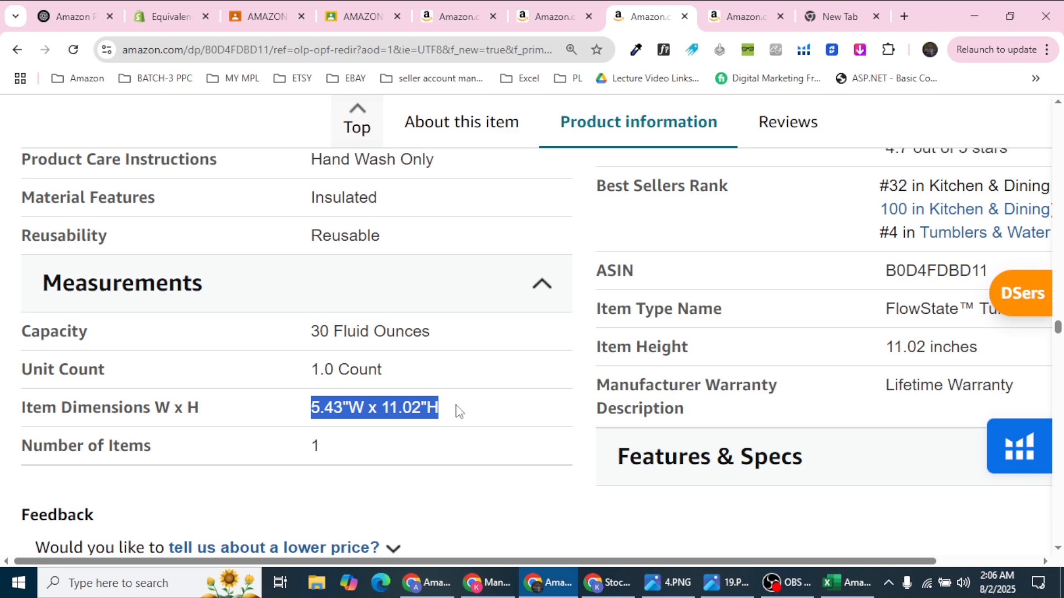
{"action": "left_click", "coordinate": [848, 583]}
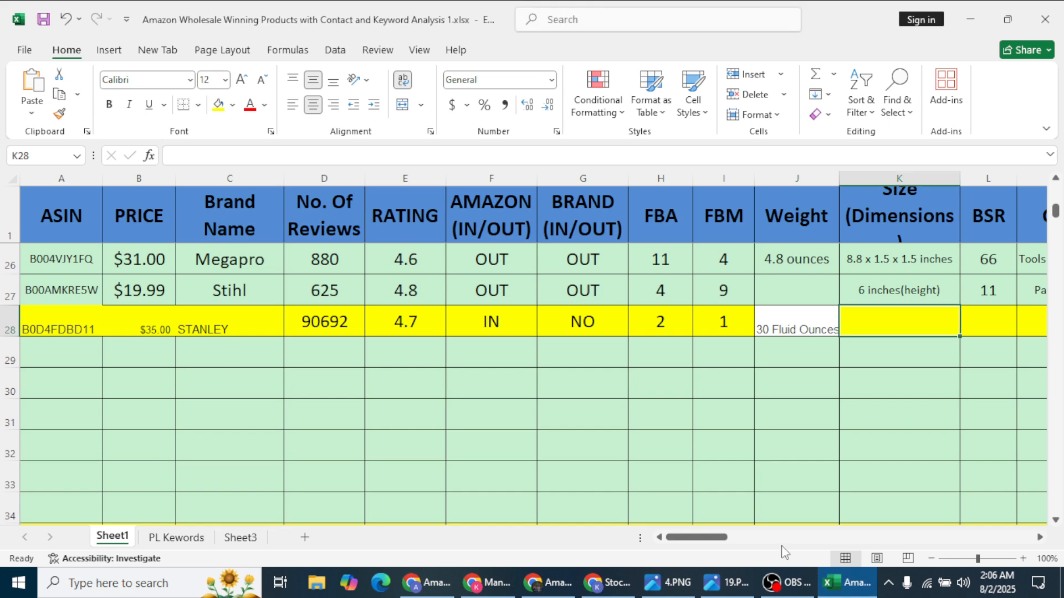
{"action": "key", "text": "ctrl+v"}
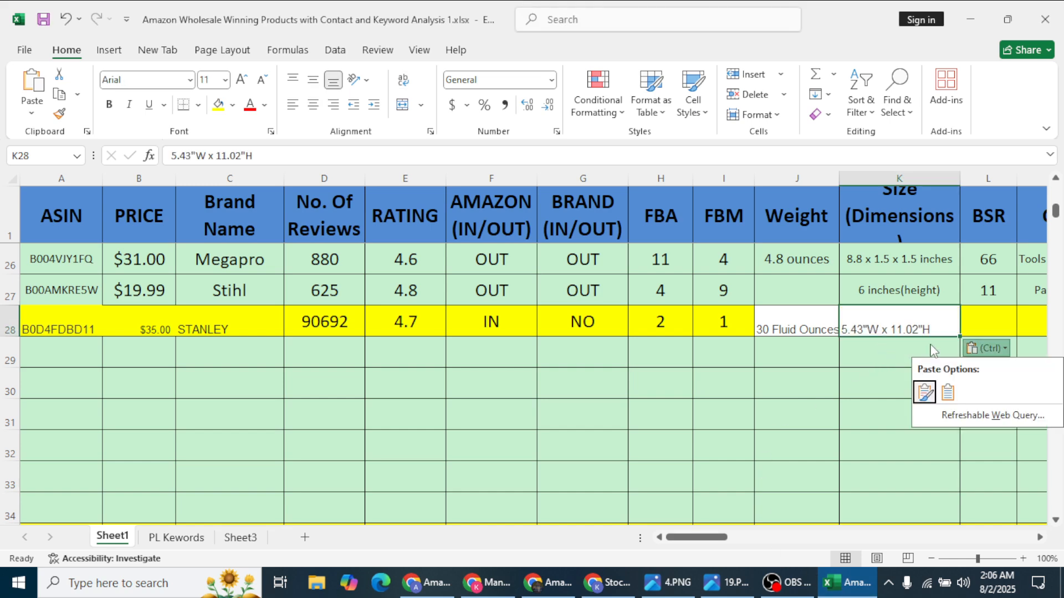
Step: Undo the mistaken 32 in the Size cell and enter rank 32 in BSR cell L28
{"action": "left_click", "coordinate": [546, 583]}
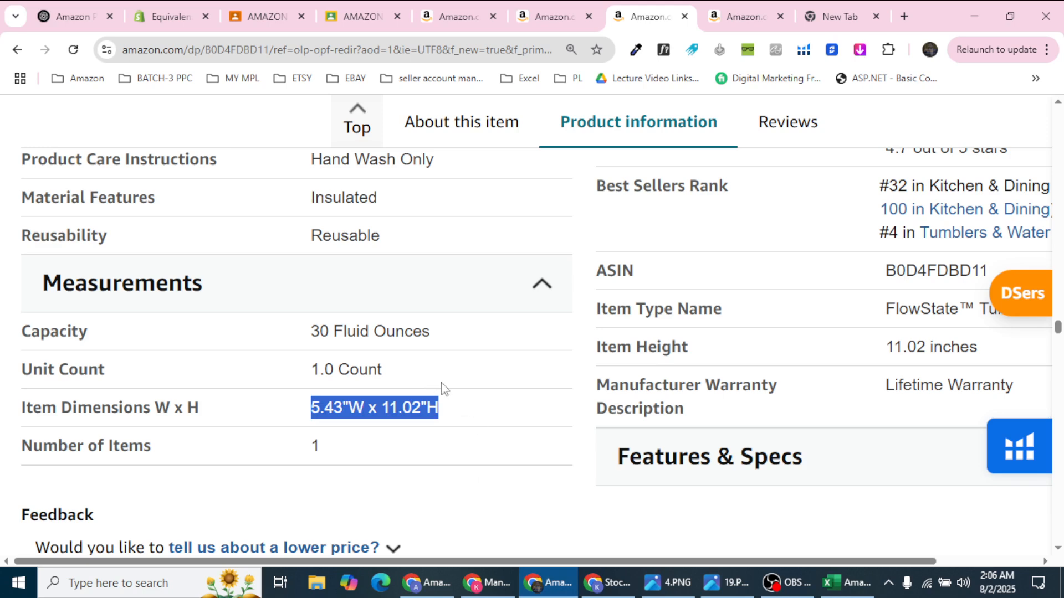
{"action": "left_click_drag", "start_coordinate": [908, 264], "coordinate": [879, 264]}
{"action": "left_click", "coordinate": [844, 582]}
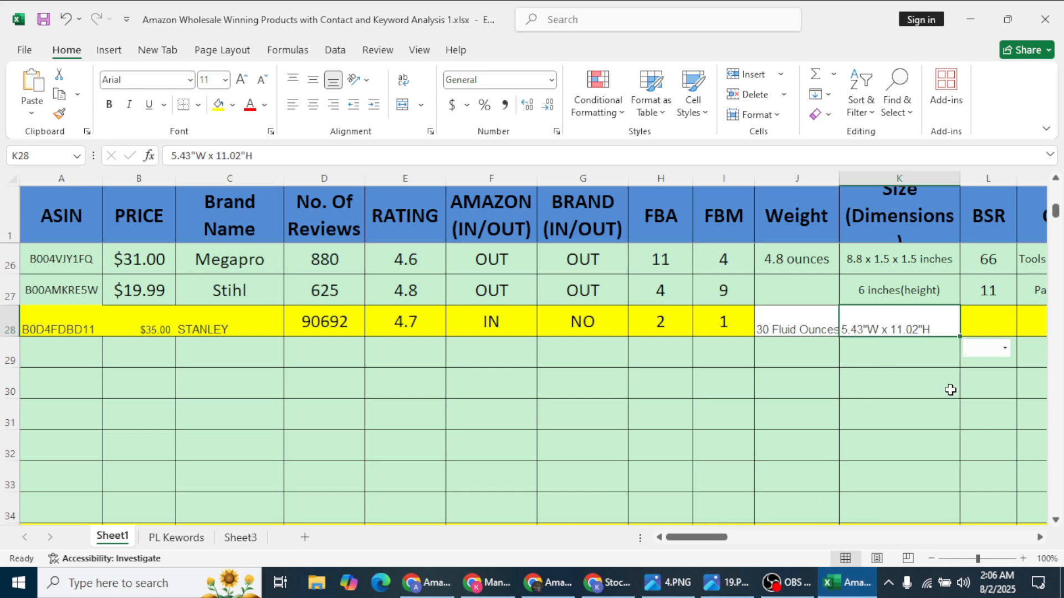
{"action": "type", "text": "32"}
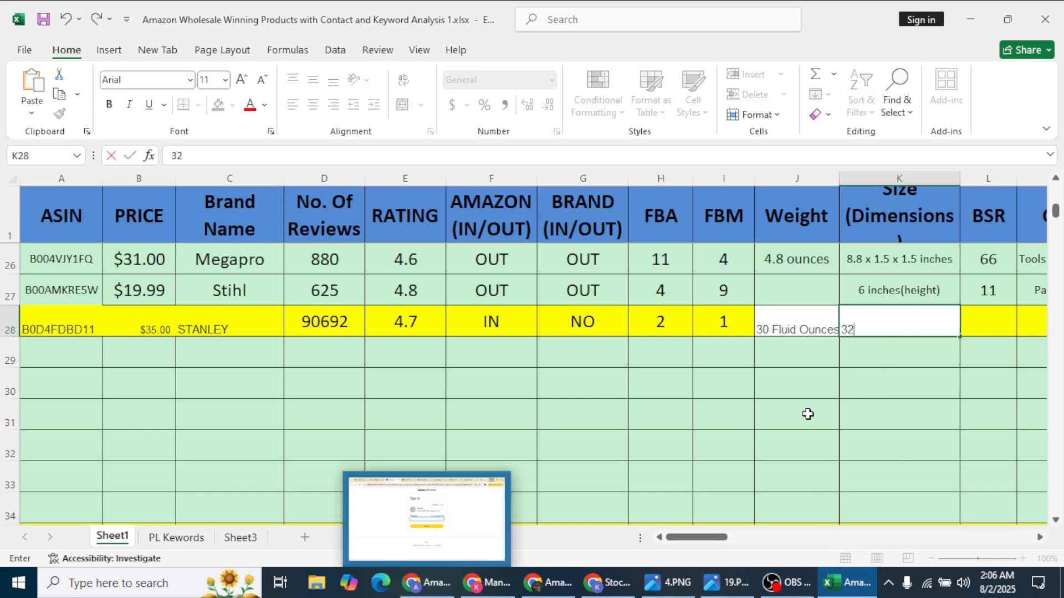
{"action": "left_click", "coordinate": [866, 408]}
{"action": "key", "text": "ctrl+z"}
{"action": "left_click", "coordinate": [977, 326]}
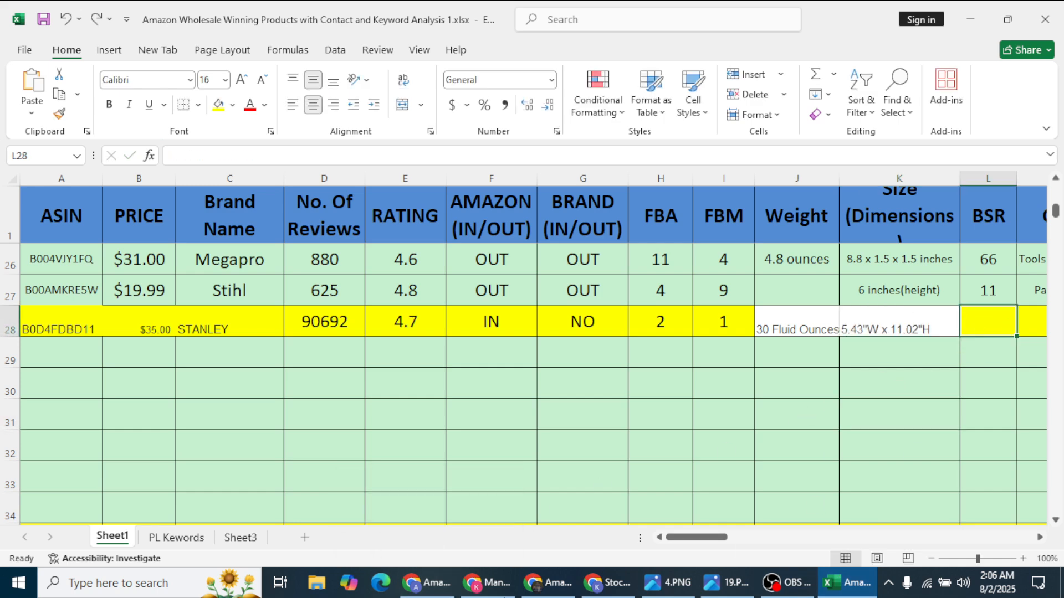
{"action": "mouse_move", "coordinate": [501, 595]}
{"action": "type", "text": "32"}
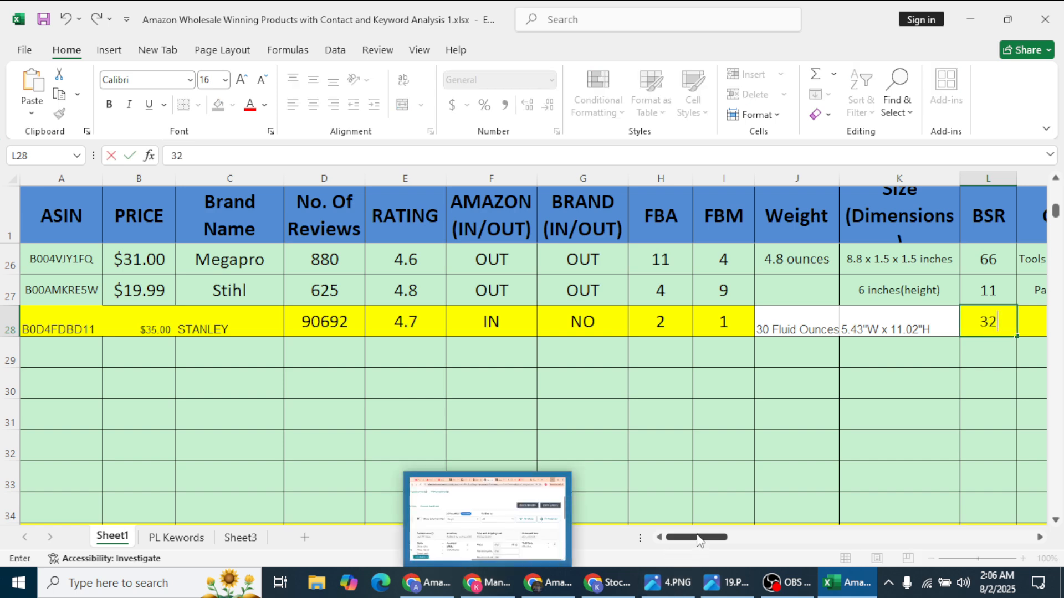
{"action": "left_click_drag", "start_coordinate": [707, 537], "coordinate": [769, 537]}
{"action": "left_click", "coordinate": [158, 313]}
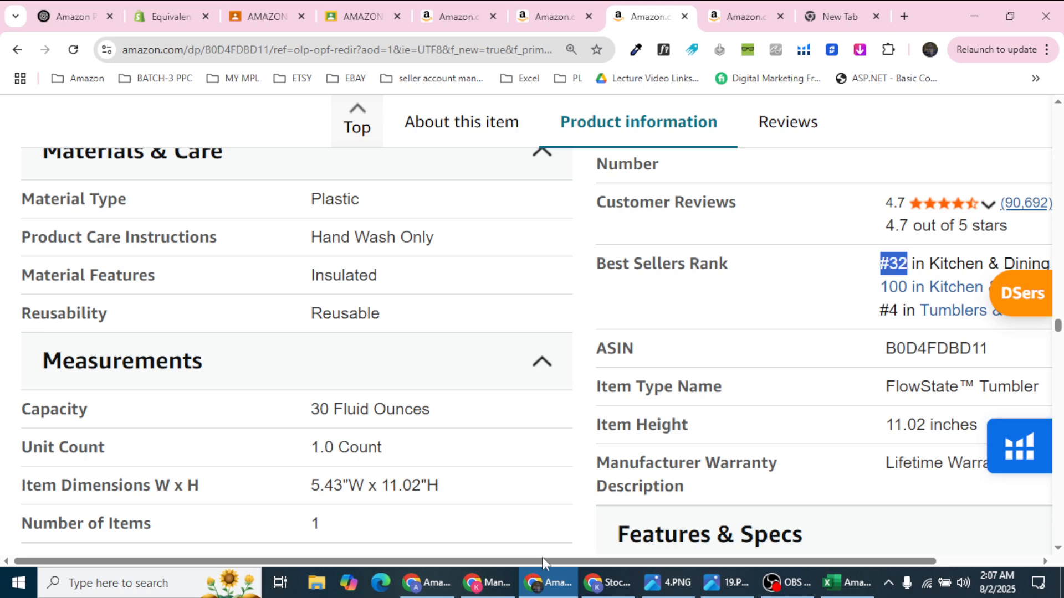
Step: Copy Kitchen & Dining from the Best Sellers Rank into the Stanley category cell M28
{"action": "left_click", "coordinate": [546, 582]}
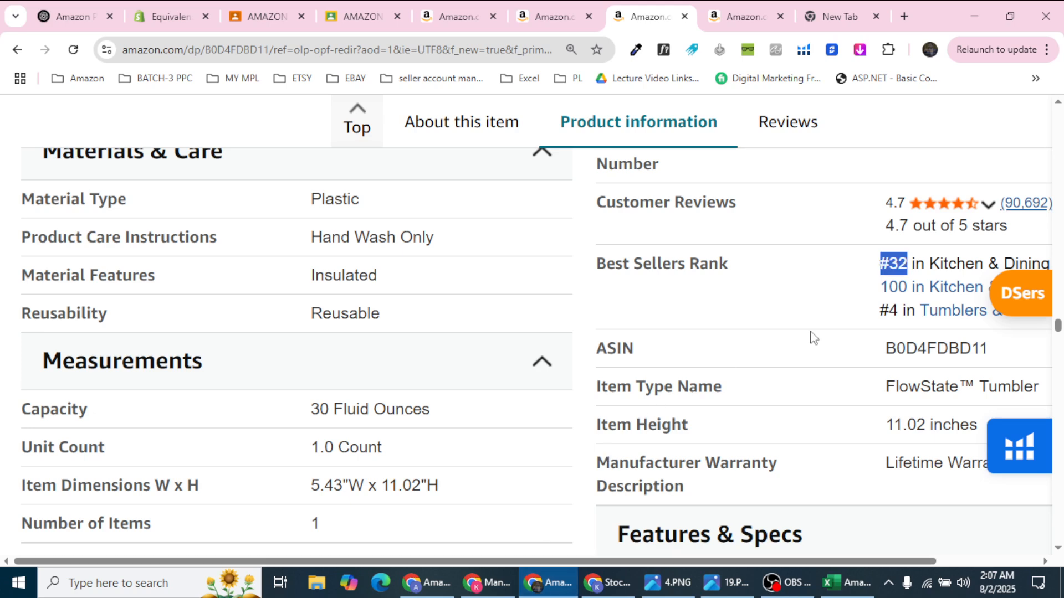
{"action": "left_click_drag", "start_coordinate": [703, 561], "coordinate": [806, 560]}
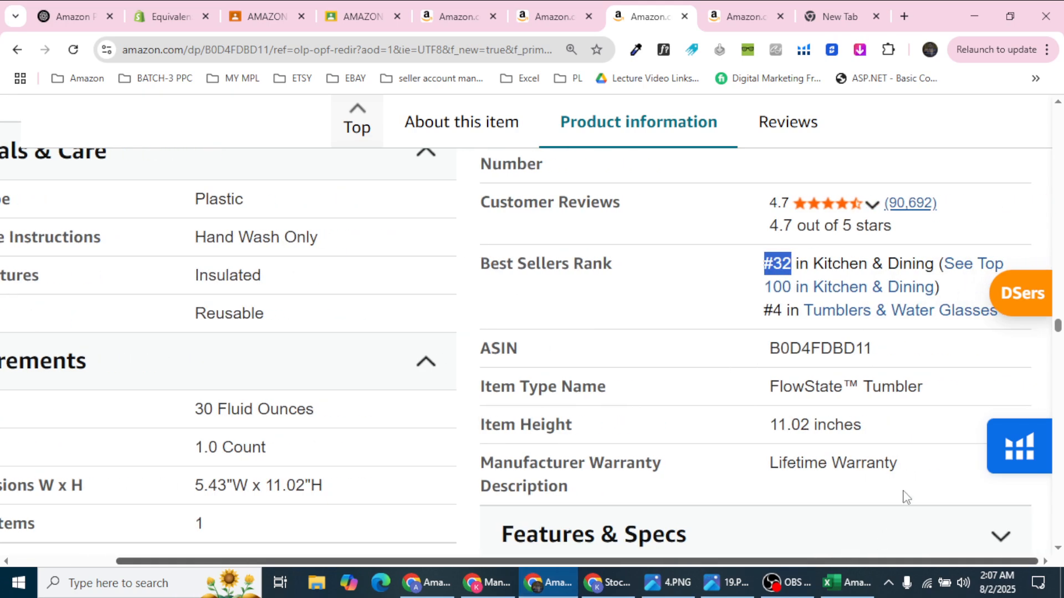
{"action": "left_click_drag", "start_coordinate": [815, 270], "coordinate": [929, 270]}
{"action": "left_click", "coordinate": [844, 583]}
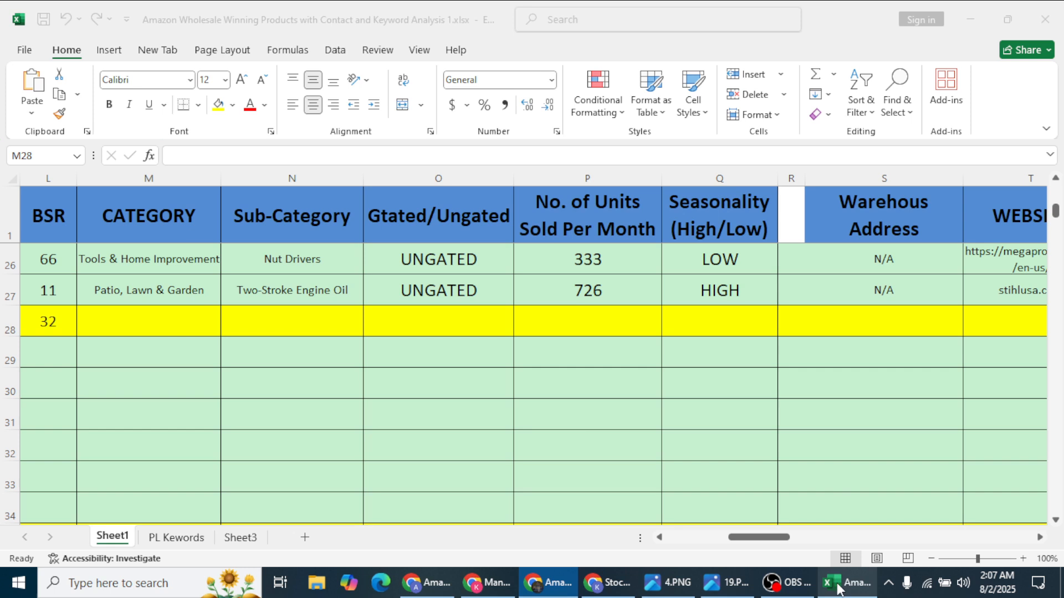
{"action": "type", "text": "Kitchen & Dining"}
{"action": "left_click", "coordinate": [292, 321]}
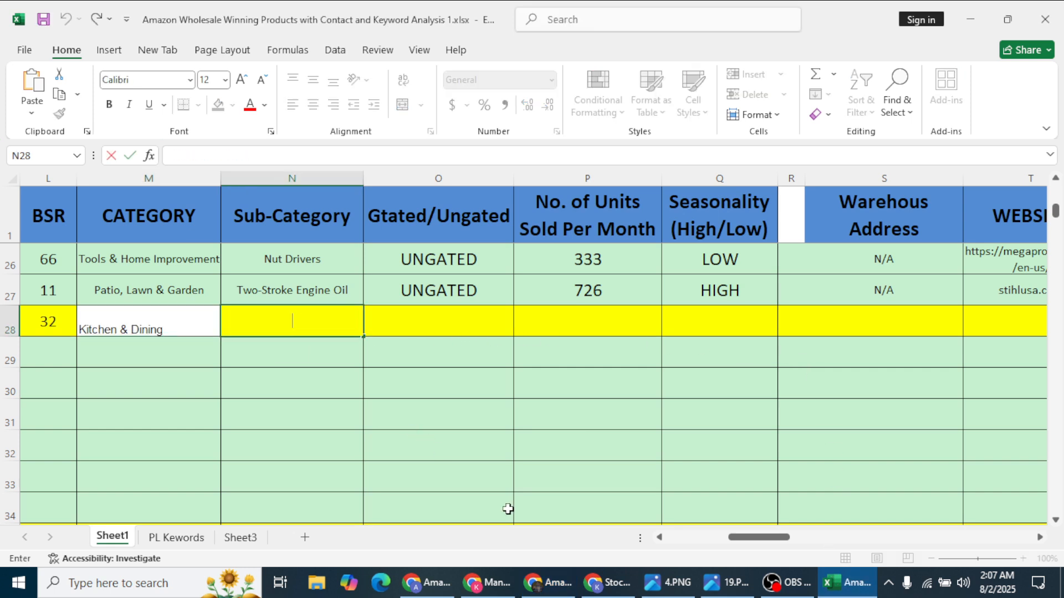
Step: Check the Kitchen & Dining best sellers list, then select the Category and Sub-Category columns
{"action": "left_click", "coordinate": [565, 583]}
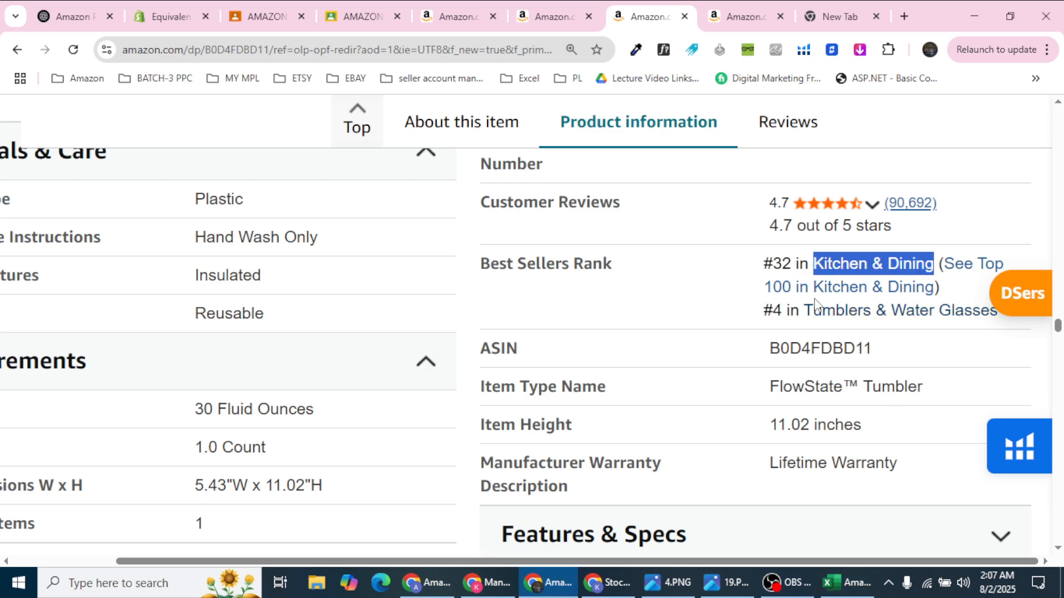
{"action": "left_click", "coordinate": [843, 291]}
{"action": "left_click_drag", "start_coordinate": [957, 288], "coordinate": [917, 289]}
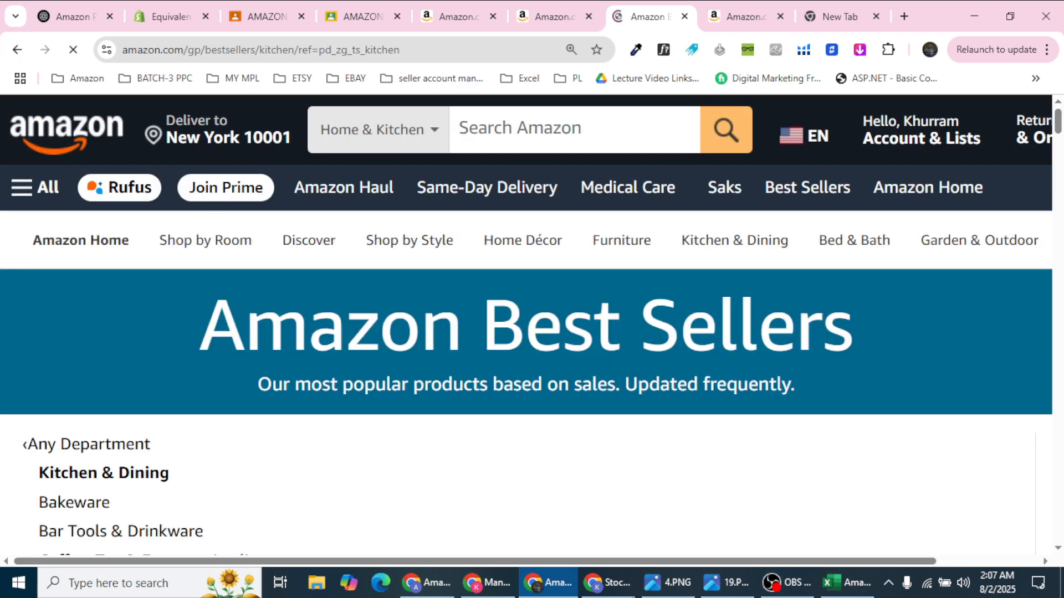
{"action": "left_click", "coordinate": [847, 582]}
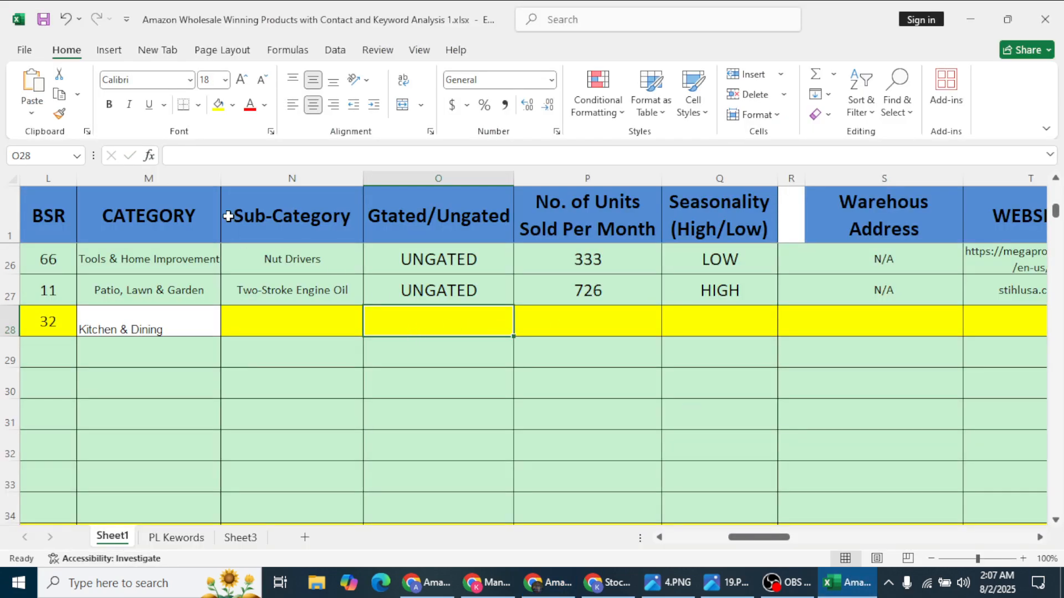
{"action": "left_click_drag", "start_coordinate": [262, 178], "coordinate": [2, 190]}
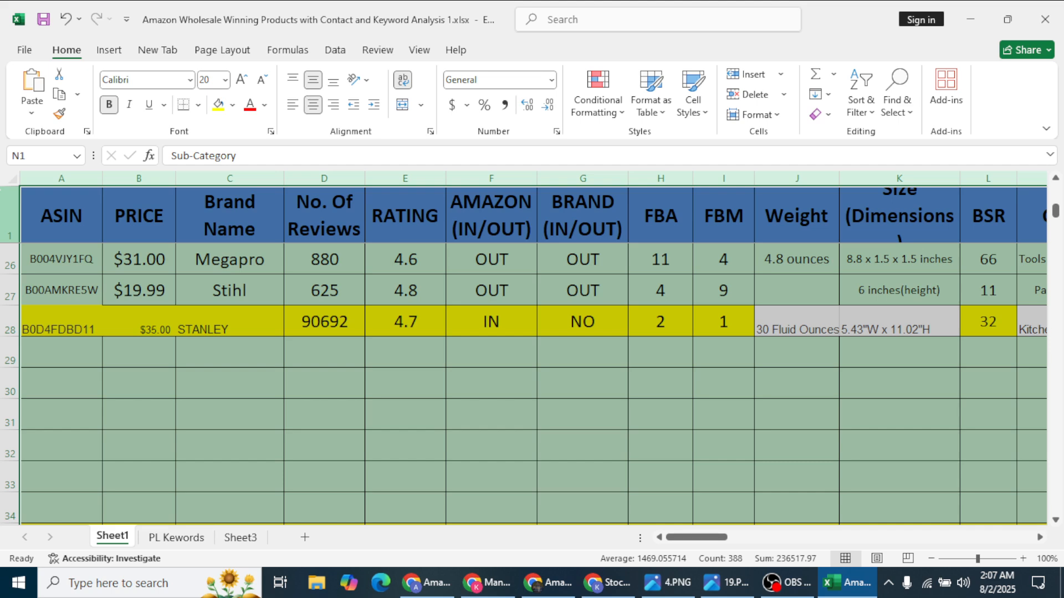
Step: Select the whole STANLEY row 28 and give it a Light Green fill
{"action": "left_click", "coordinate": [81, 422]}
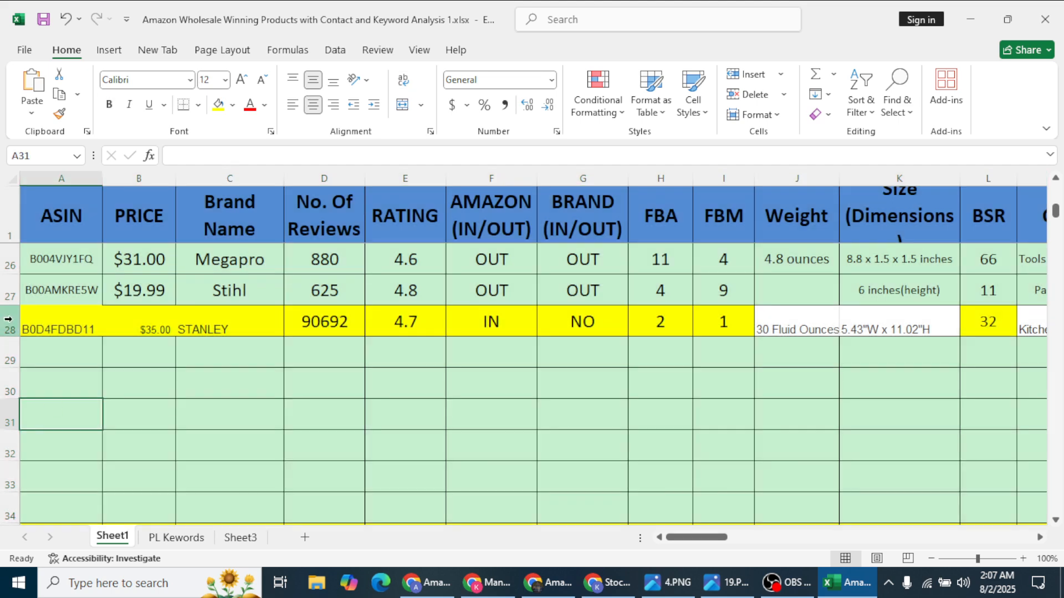
{"action": "left_click", "coordinate": [9, 319]}
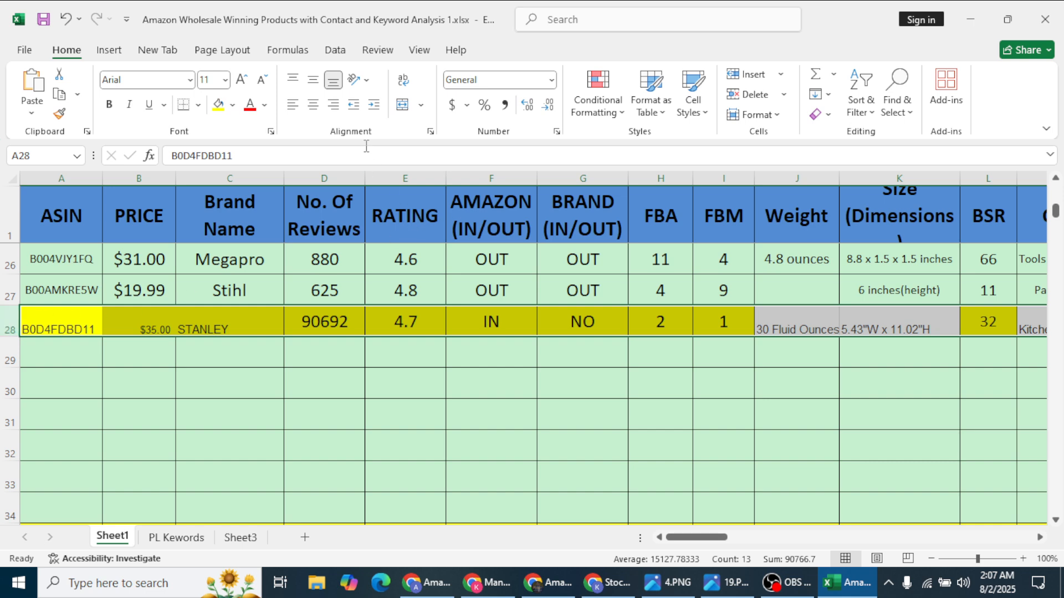
{"action": "left_click", "coordinate": [233, 105]}
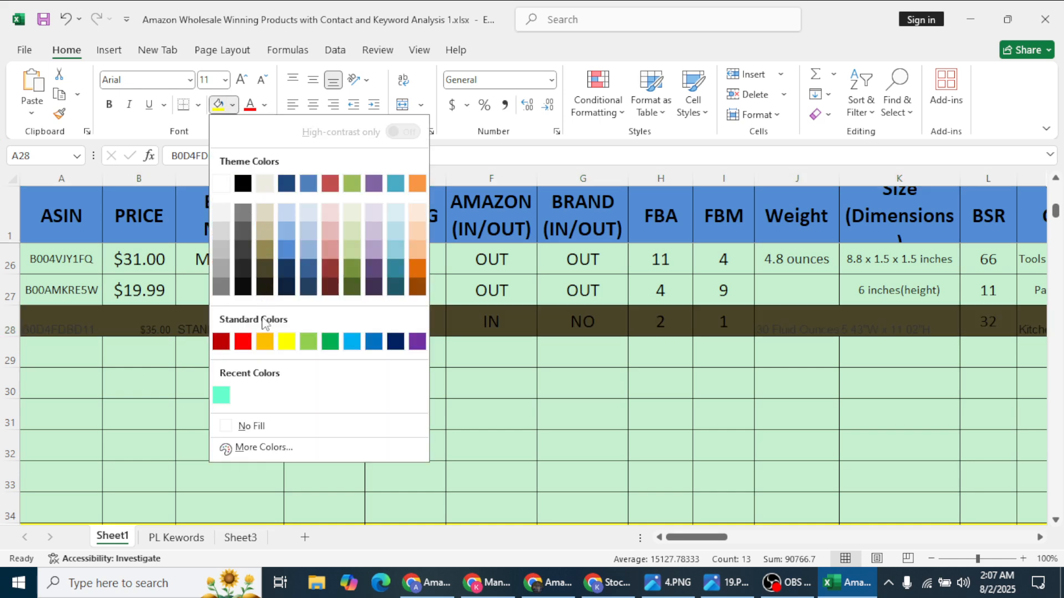
{"action": "left_click", "coordinate": [306, 348]}
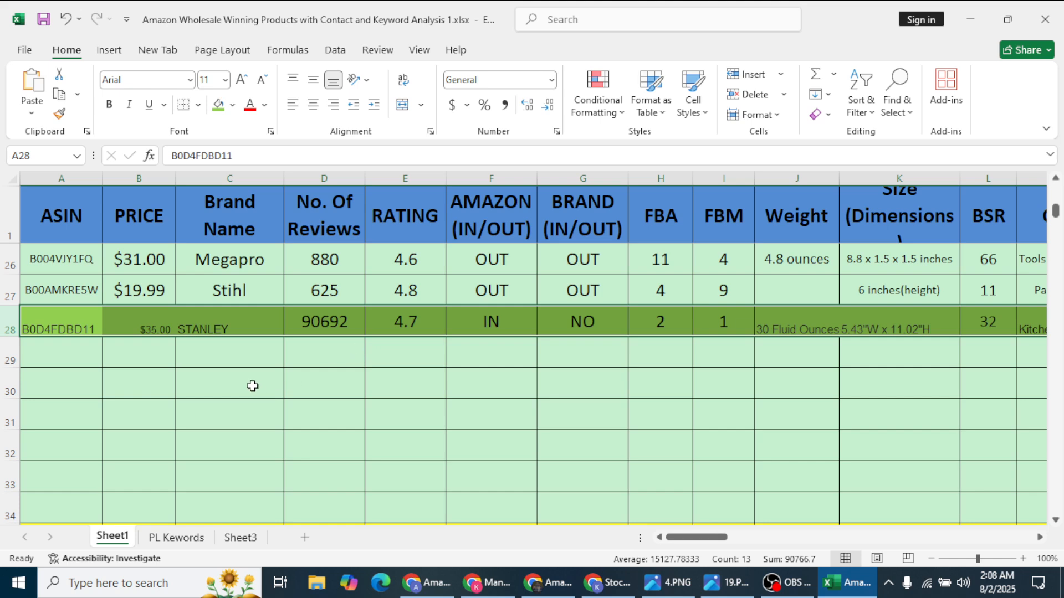
Step: Shade the empty row 29 red
{"action": "left_click", "coordinate": [8, 351]}
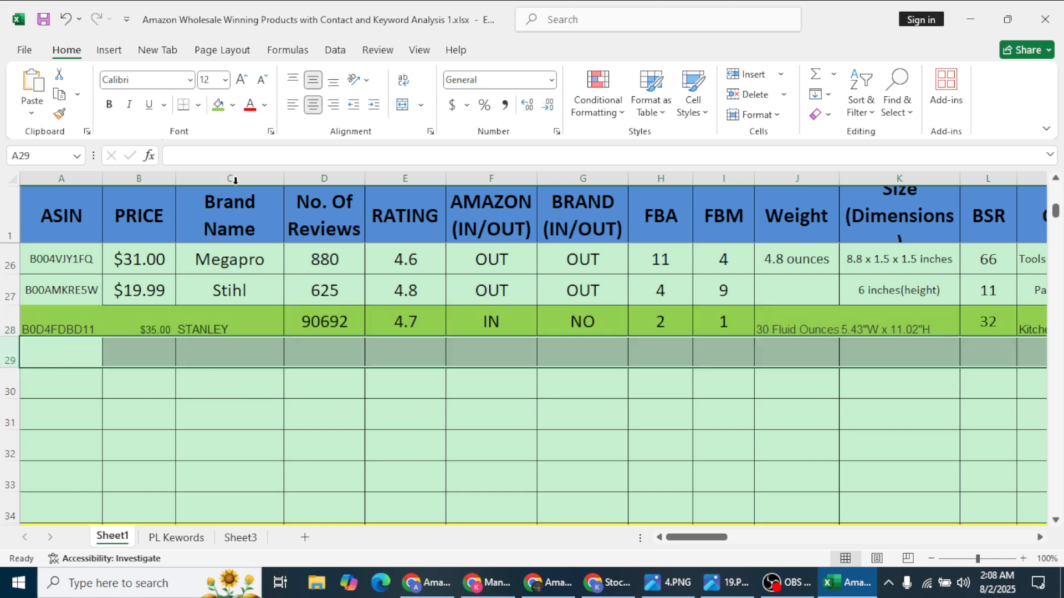
{"action": "left_click", "coordinate": [232, 105]}
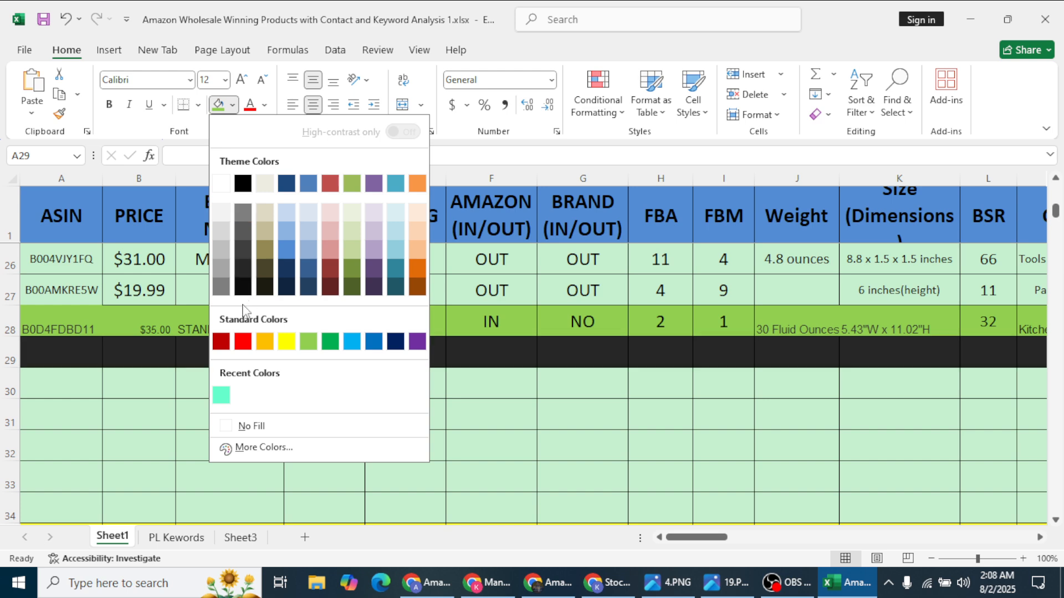
{"action": "left_click", "coordinate": [243, 341]}
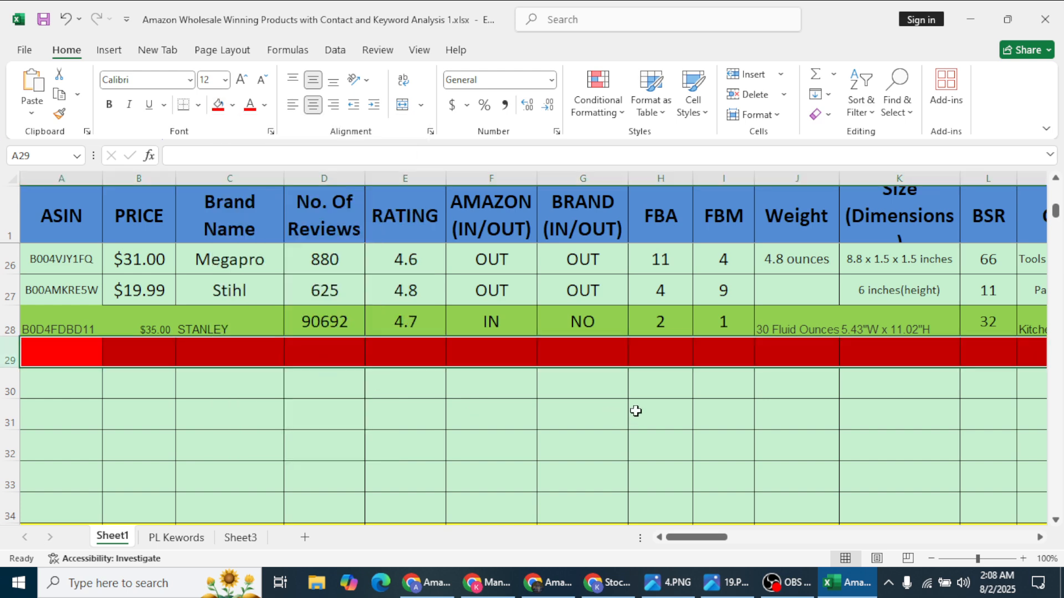
Step: Enter IN in row 29's BRAND (IN/OUT) cell G29
{"action": "left_click", "coordinate": [550, 341]}
{"action": "type", "text": "IN"}
{"action": "left_click", "coordinate": [663, 372]}
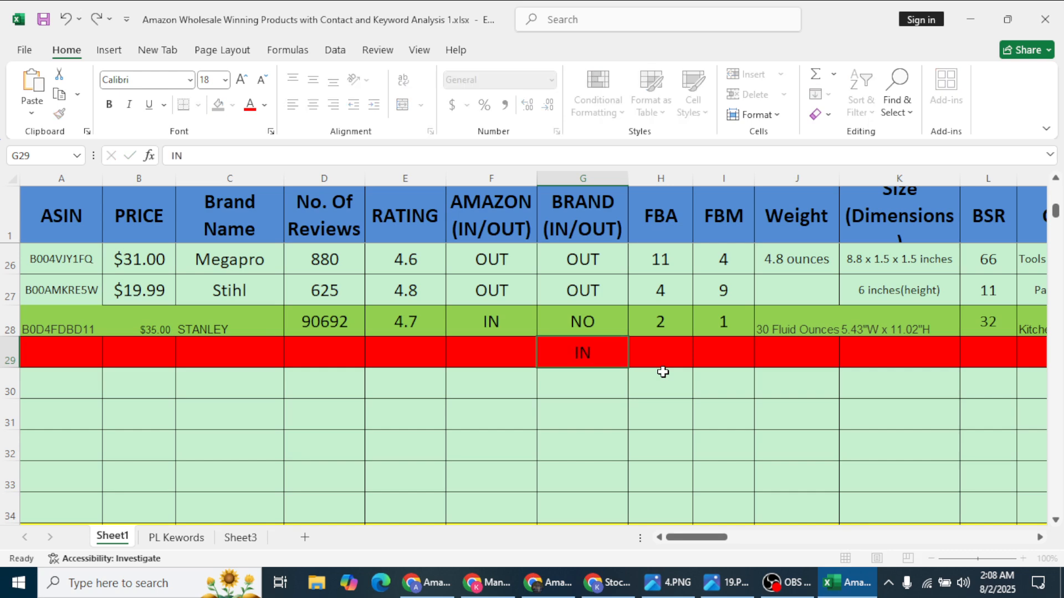
{"action": "left_click", "coordinate": [611, 345]}
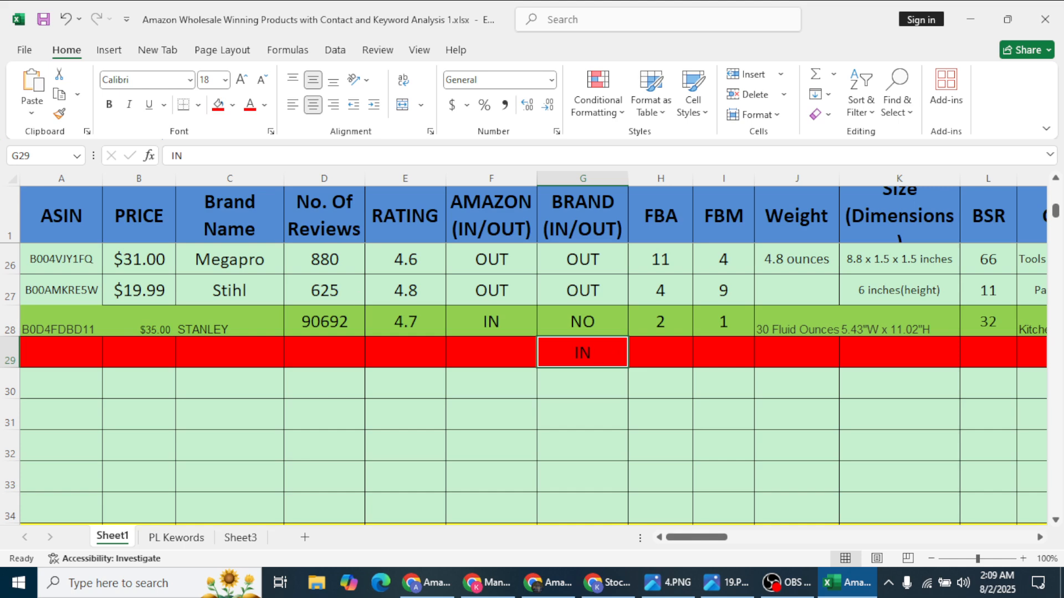
{"action": "left_click", "coordinate": [10, 321]}
Step: Change the STANLEY row 28 fill to yellow
{"action": "left_click", "coordinate": [232, 105]}
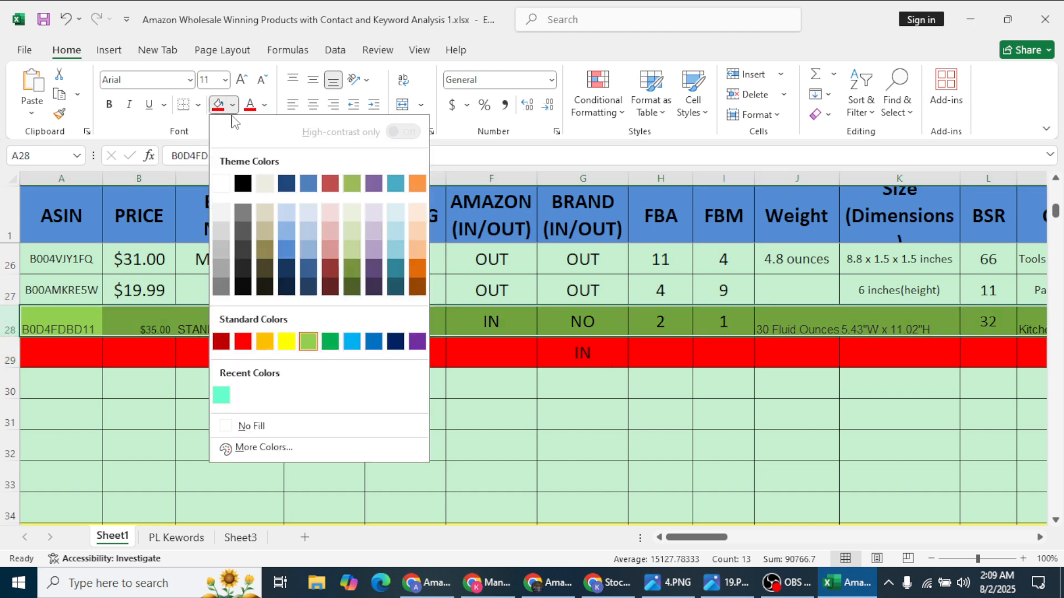
{"action": "left_click", "coordinate": [284, 342]}
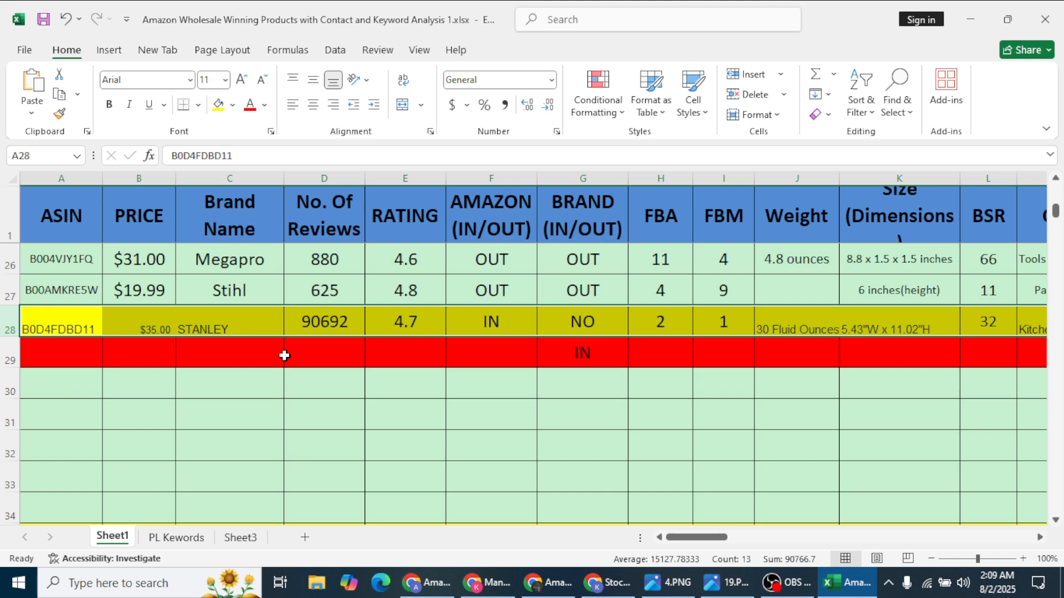
{"action": "left_click", "coordinate": [284, 355]}
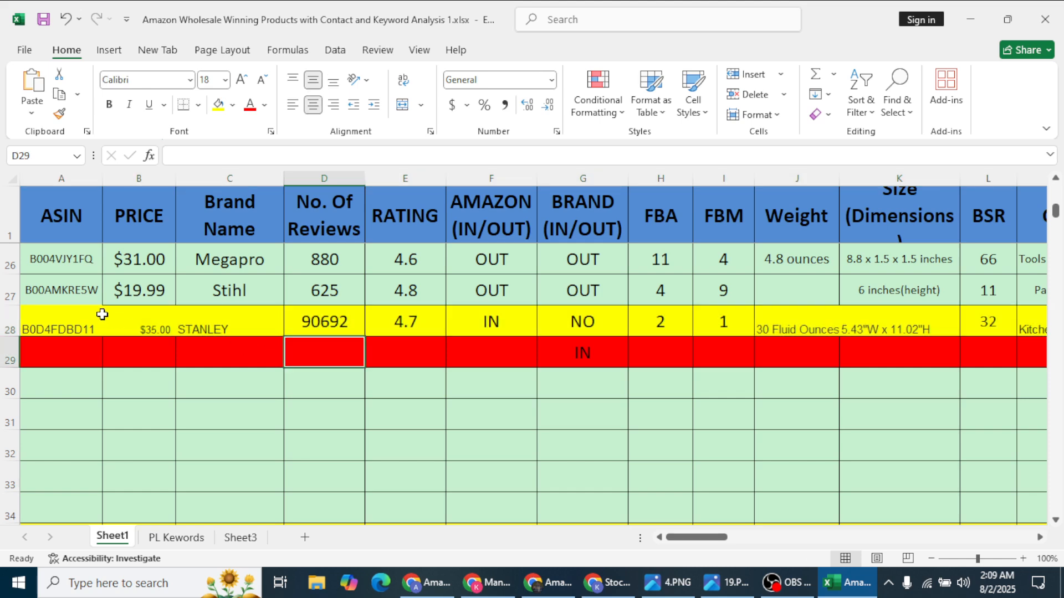
Step: Delete the red row 29 beneath the STANLEY row
{"action": "left_click", "coordinate": [11, 344]}
{"action": "right_click", "coordinate": [11, 344]}
{"action": "left_click", "coordinate": [72, 221]}
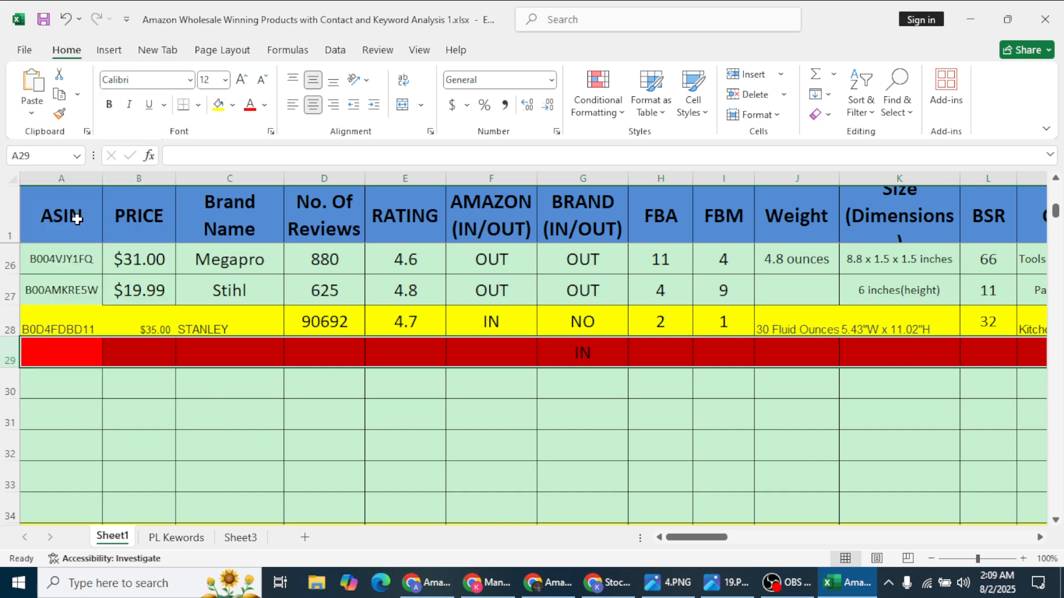
{"action": "left_click", "coordinate": [207, 325]}
{"action": "scroll", "coordinate": [219, 351], "scroll_direction": "up", "scroll_amount": 1}
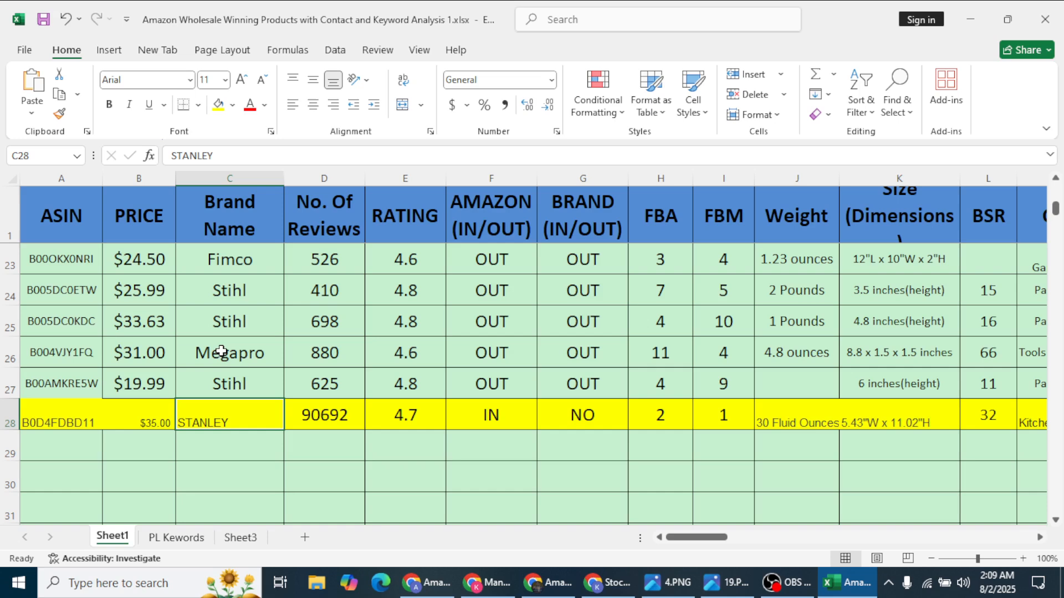
{"action": "left_click", "coordinate": [463, 425]}
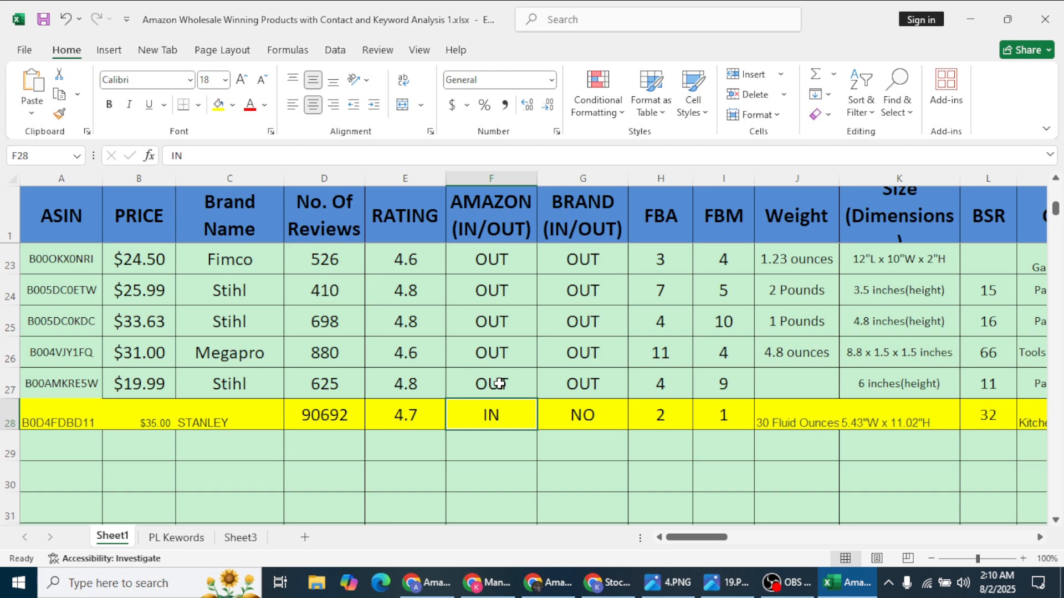
{"action": "scroll", "coordinate": [128, 422], "scroll_direction": "up", "scroll_amount": 7}
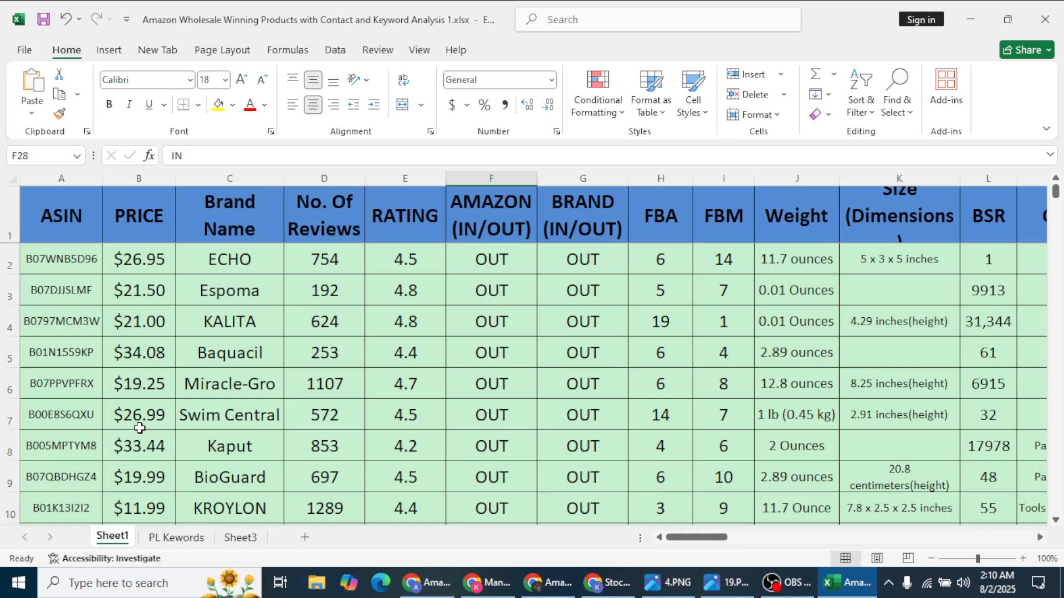
Step: Copy the Kalita row's ASIN B0797MCM3W and close the Stanley offers panel in Chrome
{"action": "left_click", "coordinate": [93, 327]}
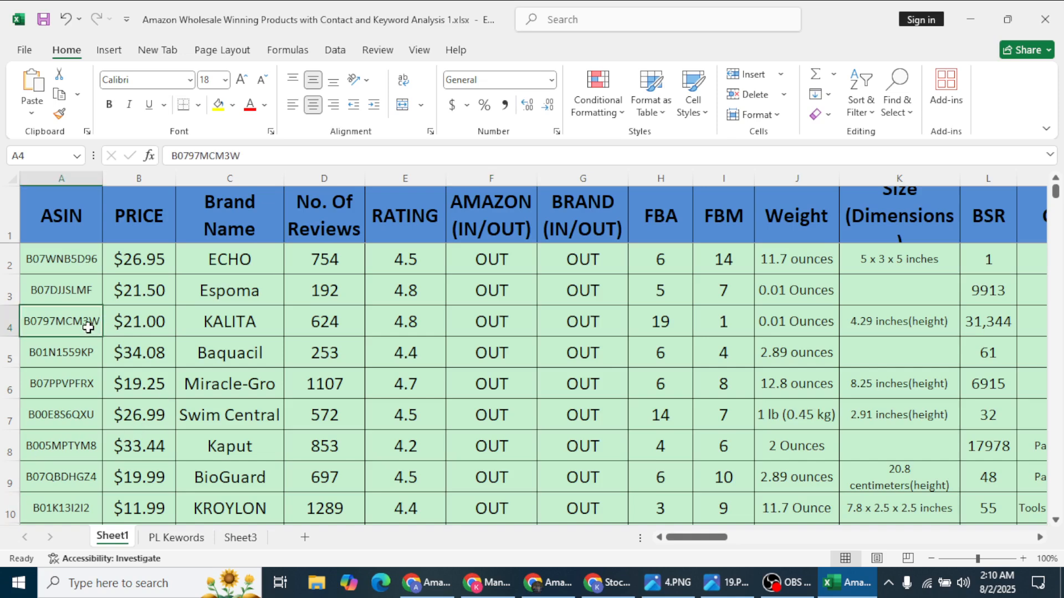
{"action": "key", "text": "ctrl+c"}
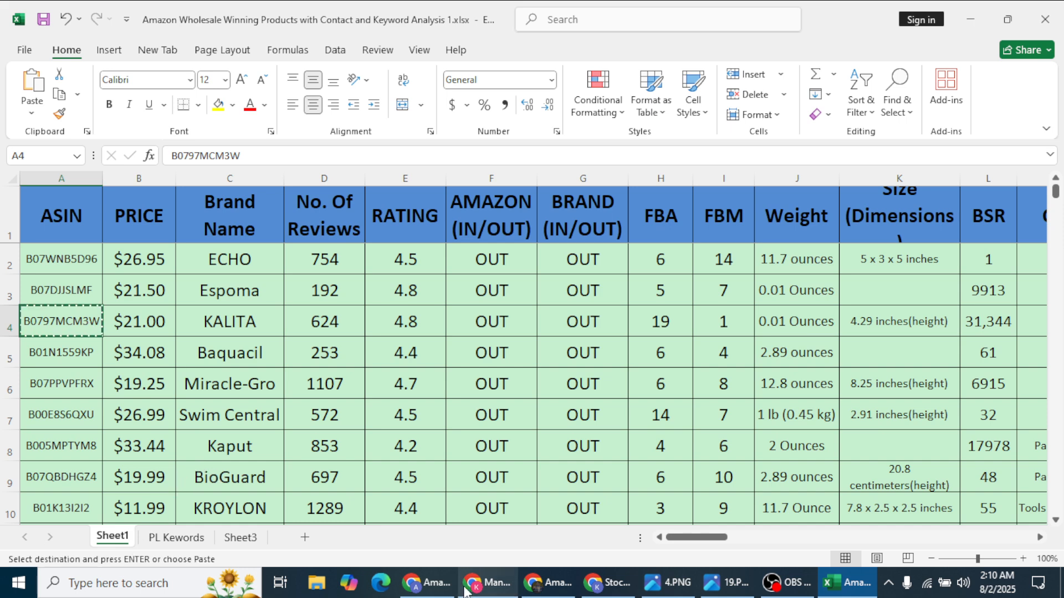
{"action": "left_click", "coordinate": [571, 584]}
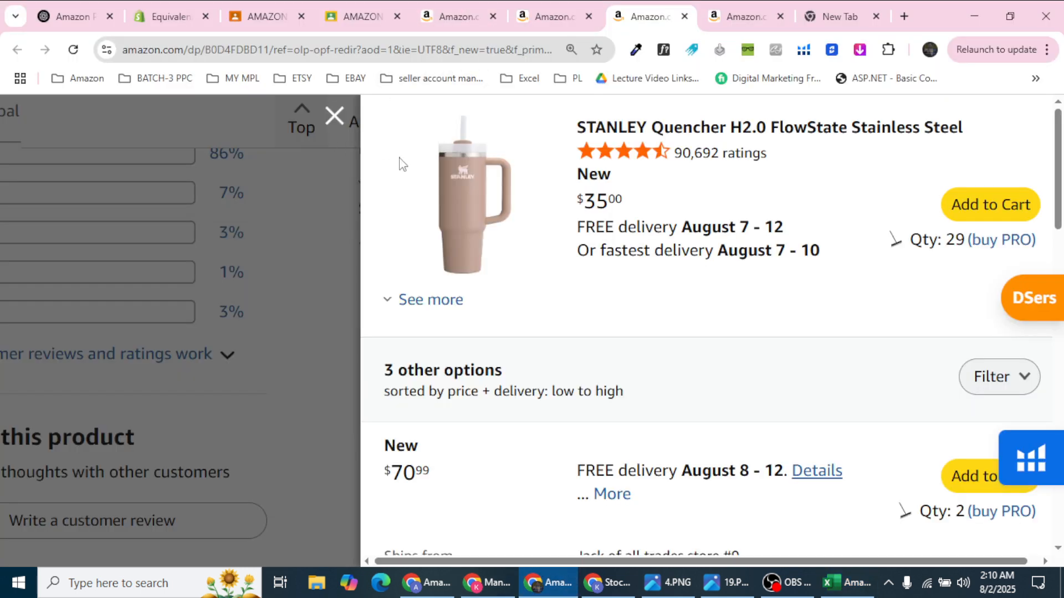
{"action": "left_click", "coordinate": [334, 116]}
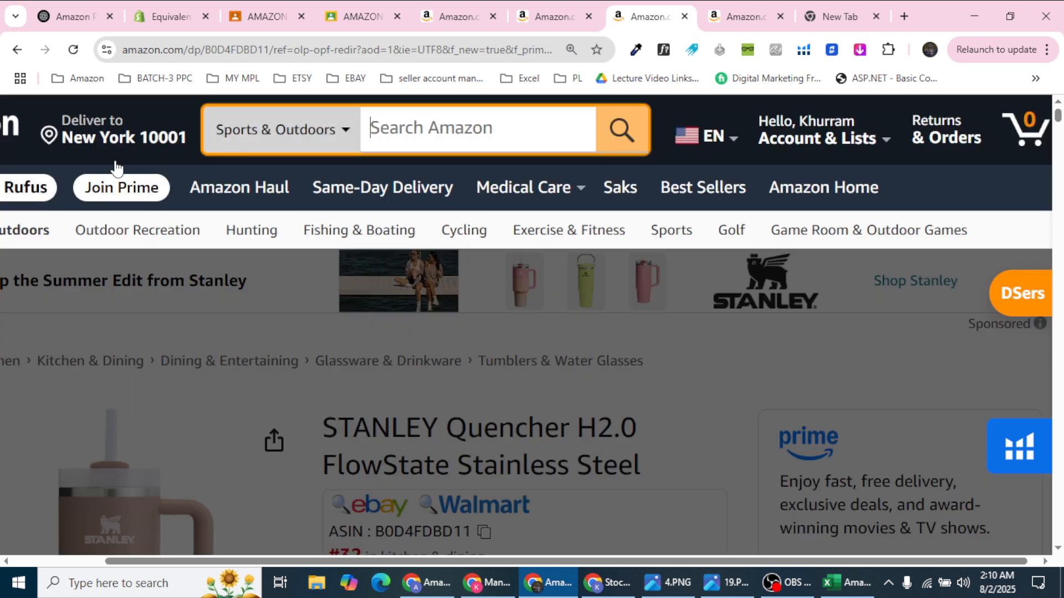
Step: Search Amazon for ASIN B0797MCM3W and open the Twin Pack Kalita filters result
{"action": "left_click", "coordinate": [14, 127]}
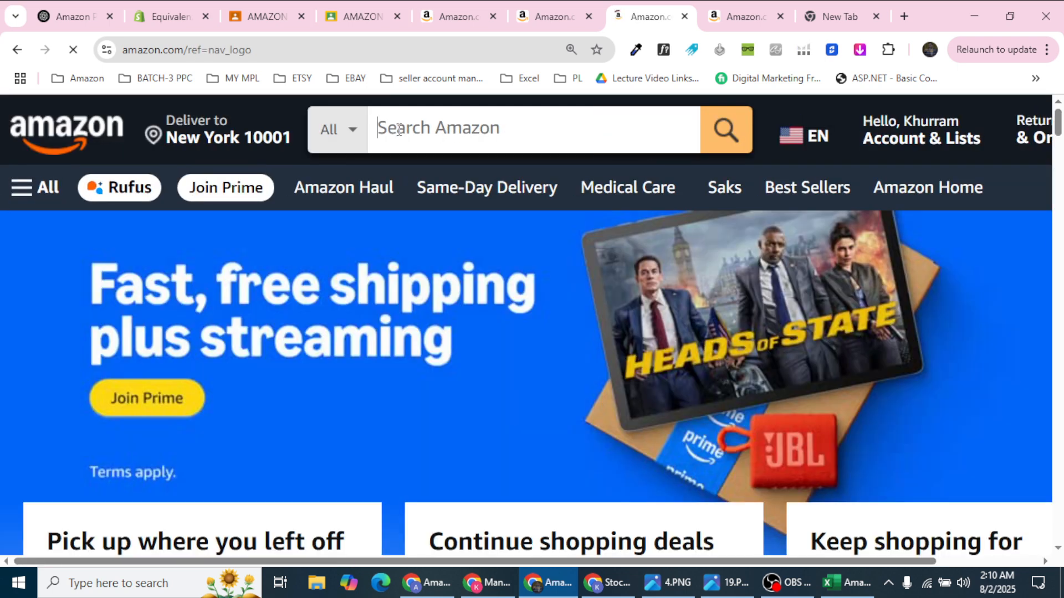
{"action": "key", "text": "ctrl+v"}
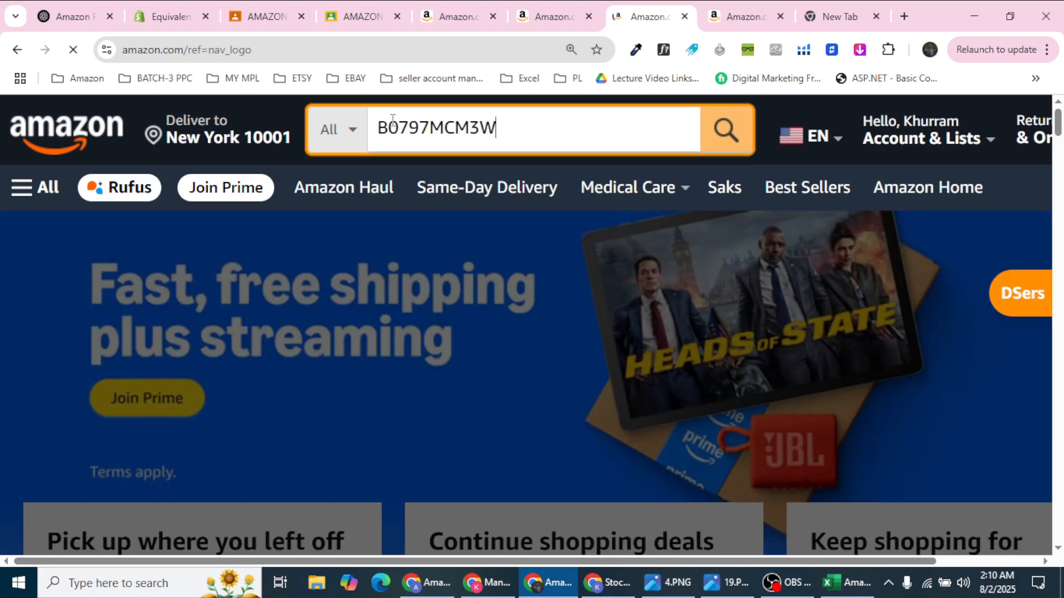
{"action": "key", "text": "Return"}
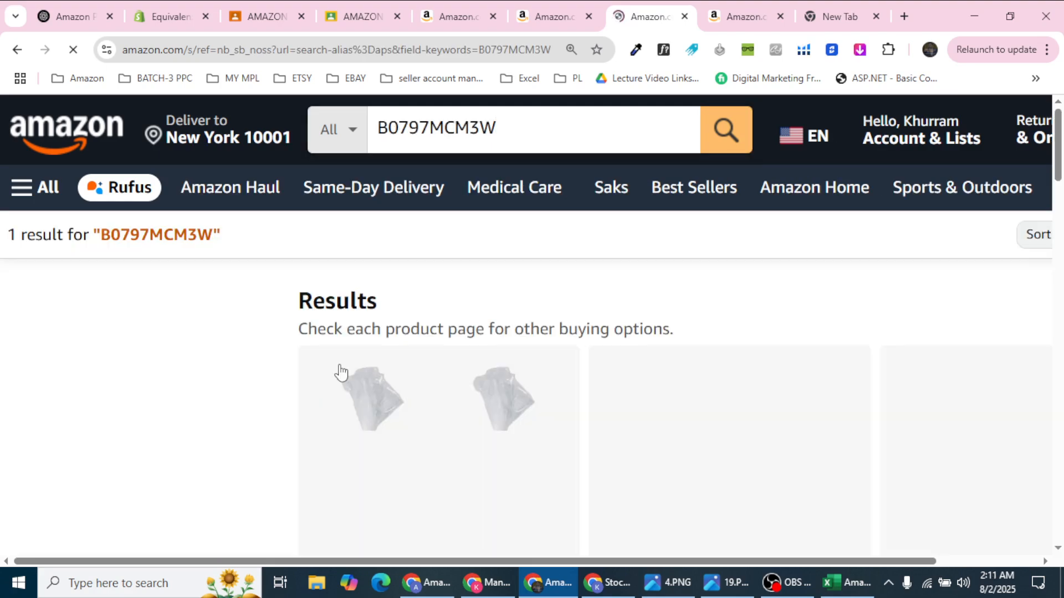
{"action": "scroll", "coordinate": [554, 292], "scroll_direction": "down", "scroll_amount": 3}
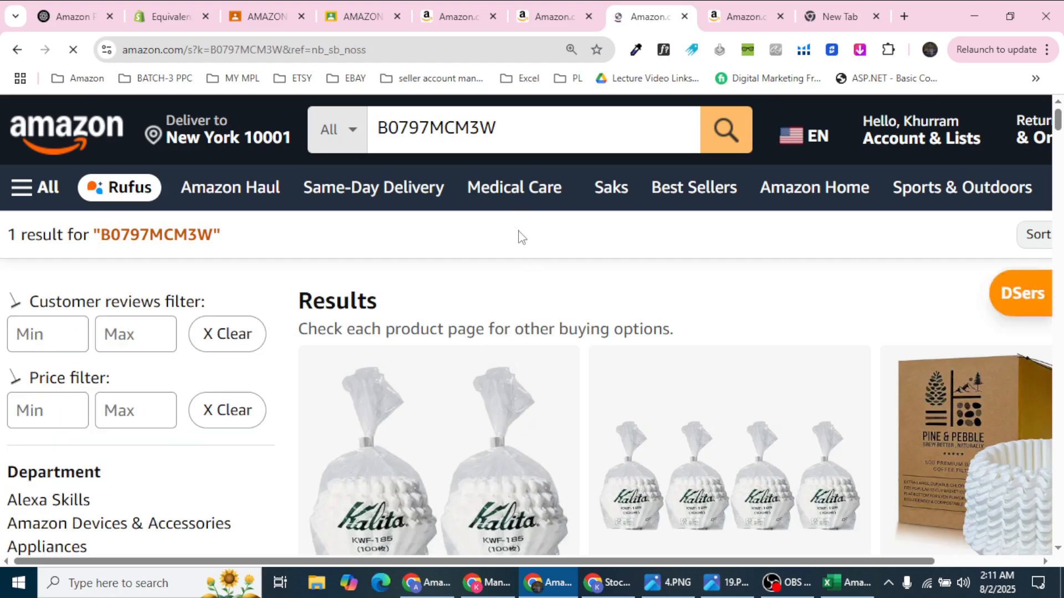
{"action": "scroll", "coordinate": [526, 261], "scroll_direction": "down", "scroll_amount": 5}
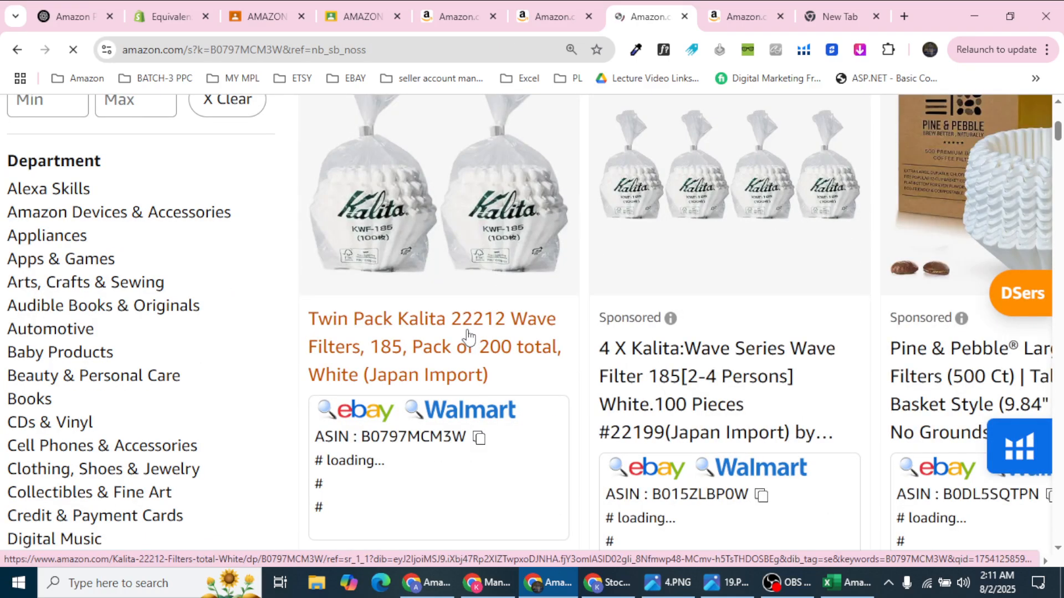
{"action": "left_click", "coordinate": [468, 335]}
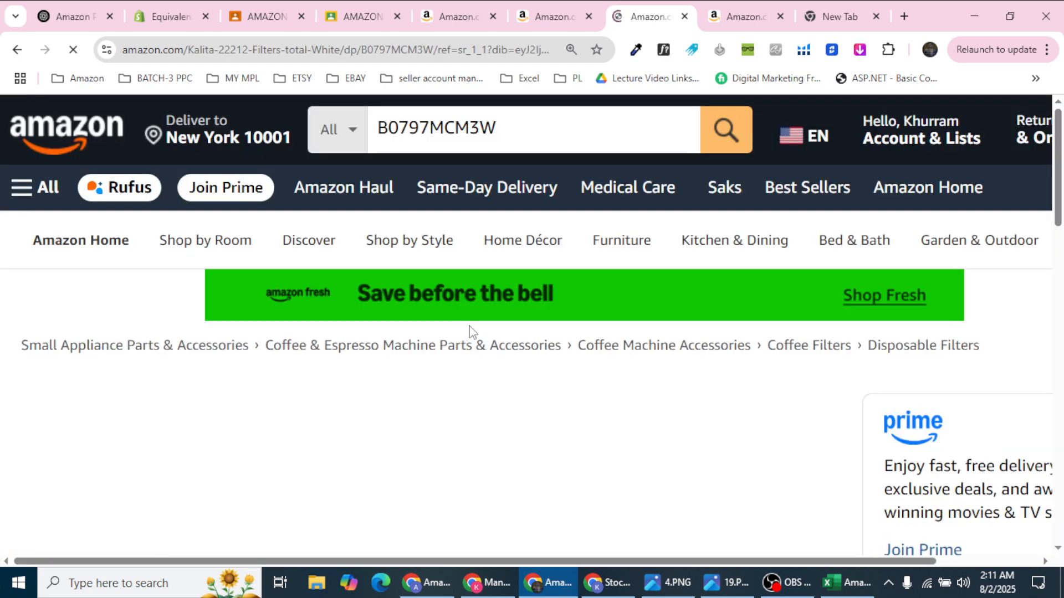
Step: Confirm the Kalita page's ASIN in the address, review its details, and show other sellers' offers
{"action": "left_click", "coordinate": [421, 51]}
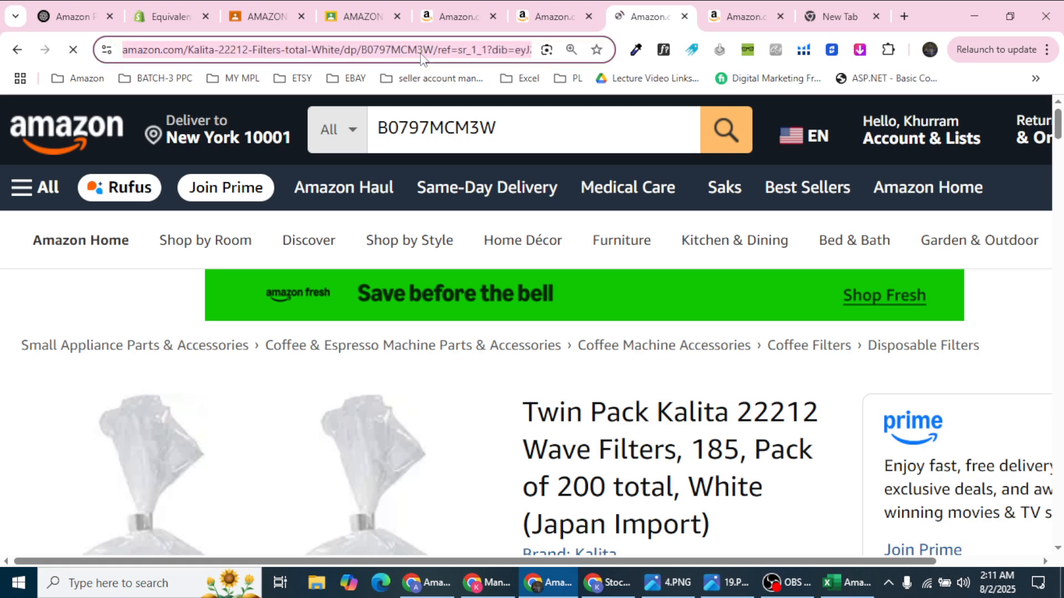
{"action": "double_click", "coordinate": [480, 51]}
{"action": "scroll", "coordinate": [580, 242], "scroll_direction": "down", "scroll_amount": 3}
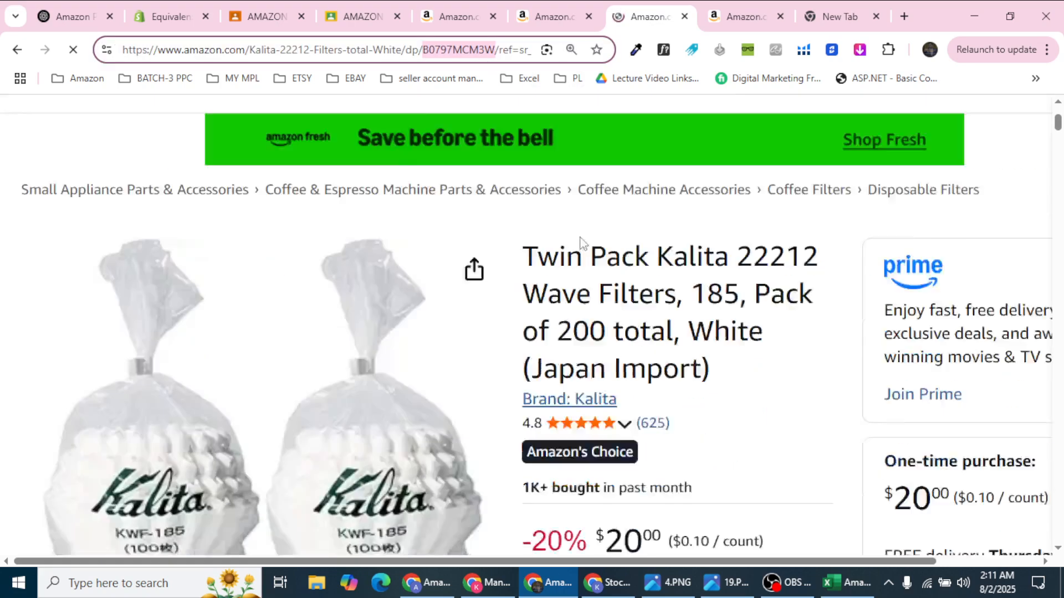
{"action": "scroll", "coordinate": [580, 243], "scroll_direction": "down", "scroll_amount": 5}
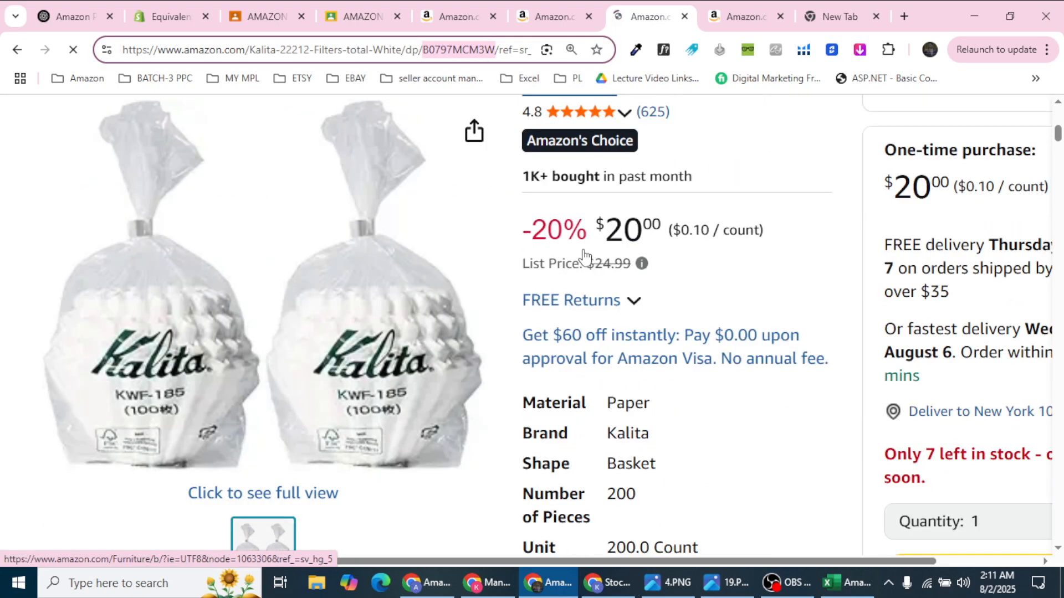
{"action": "scroll", "coordinate": [594, 394], "scroll_direction": "down", "scroll_amount": 4}
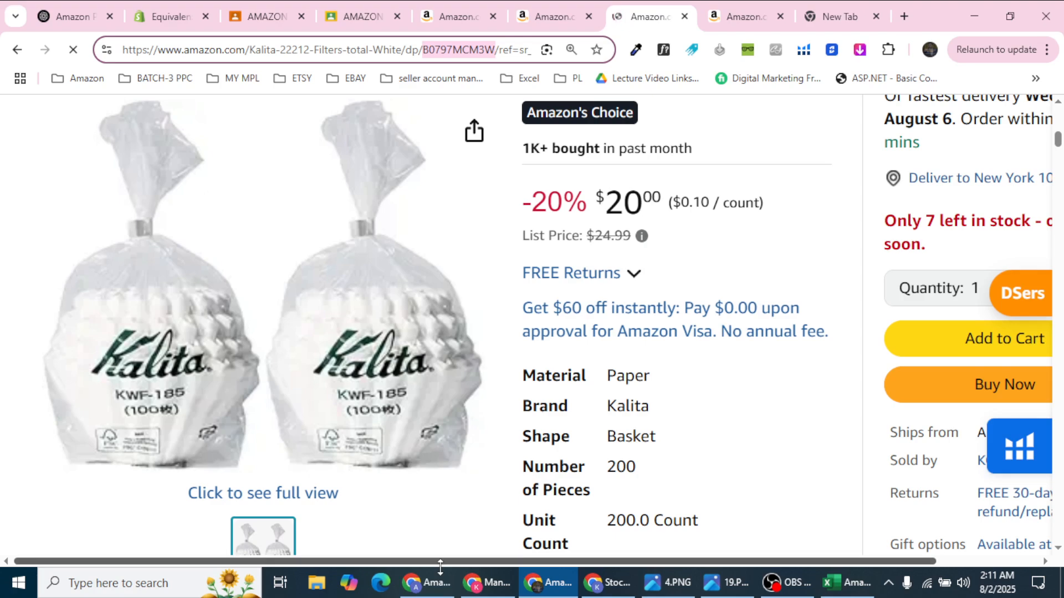
{"action": "left_click_drag", "start_coordinate": [438, 563], "coordinate": [678, 565]}
{"action": "scroll", "coordinate": [842, 443], "scroll_direction": "down", "scroll_amount": 3}
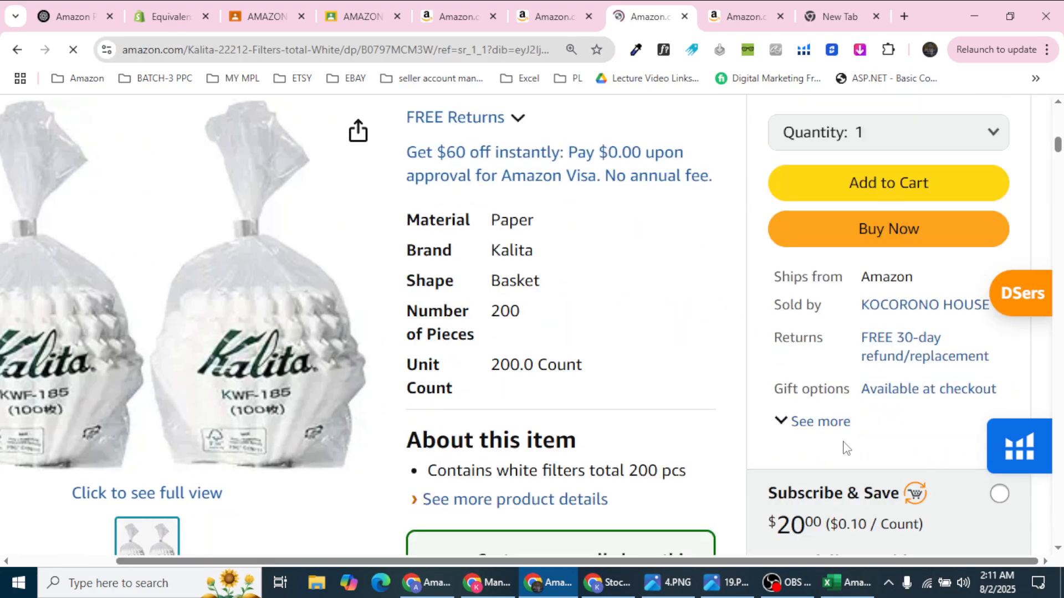
{"action": "scroll", "coordinate": [901, 310], "scroll_direction": "down", "scroll_amount": 1}
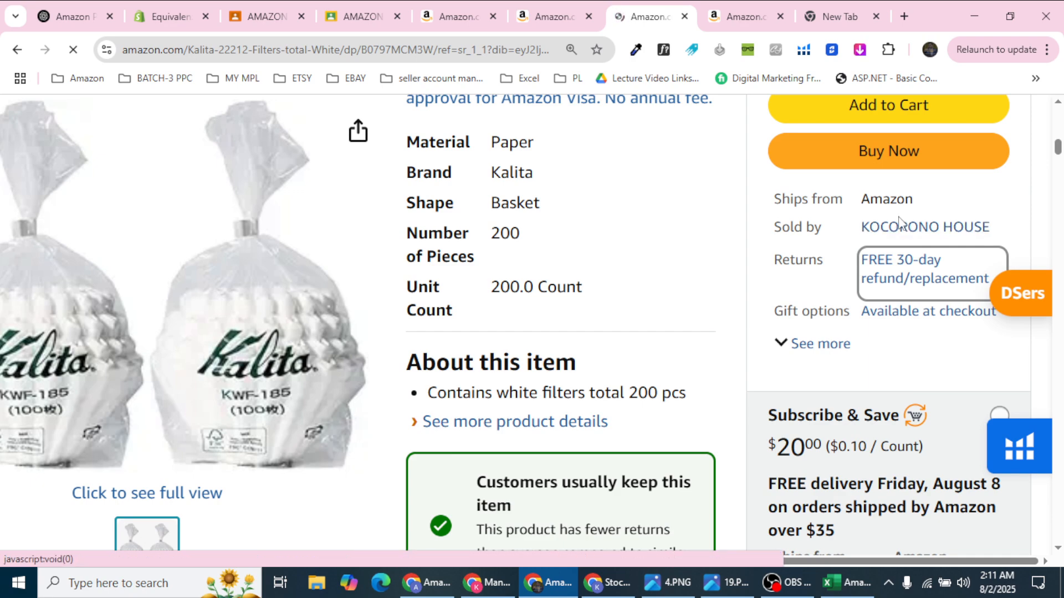
{"action": "scroll", "coordinate": [892, 222], "scroll_direction": "down", "scroll_amount": 8}
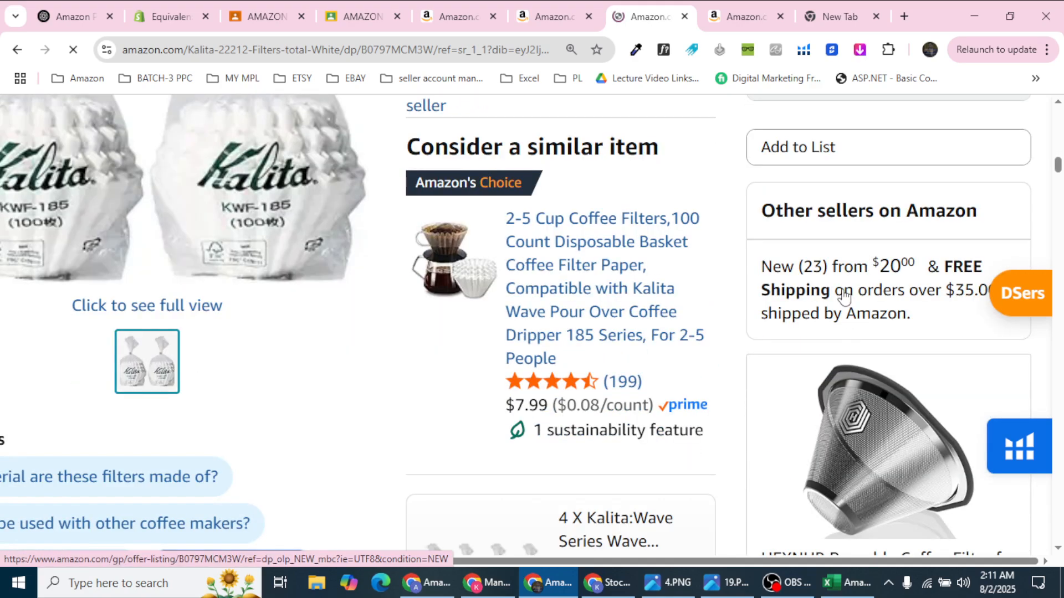
{"action": "left_click", "coordinate": [844, 296]}
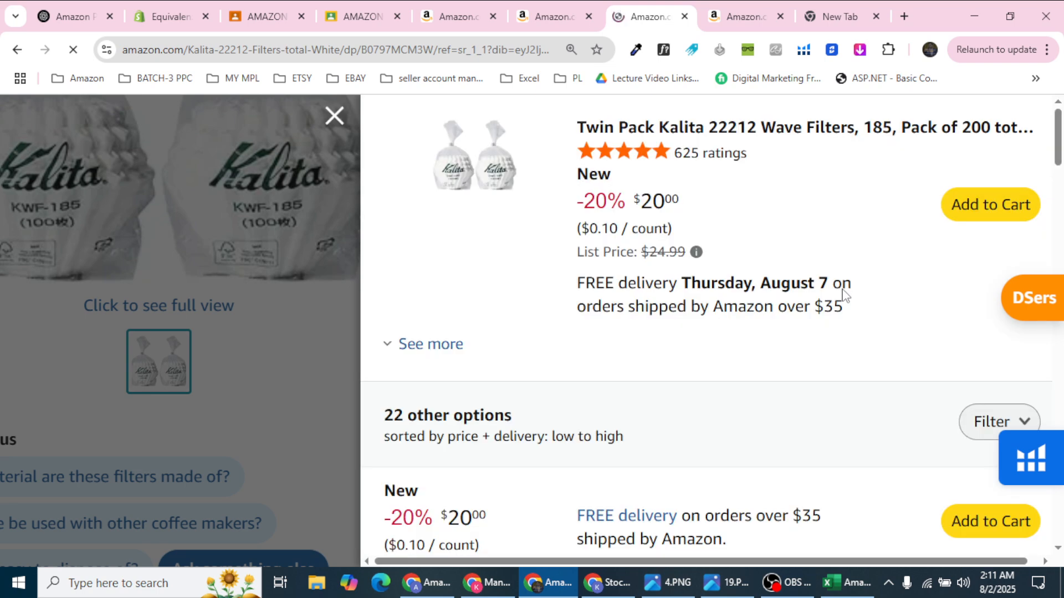
Step: Review the $20.00 Kalita filter offers and open the BaggyMate seller page in a new tab
{"action": "scroll", "coordinate": [829, 307], "scroll_direction": "down", "scroll_amount": 5}
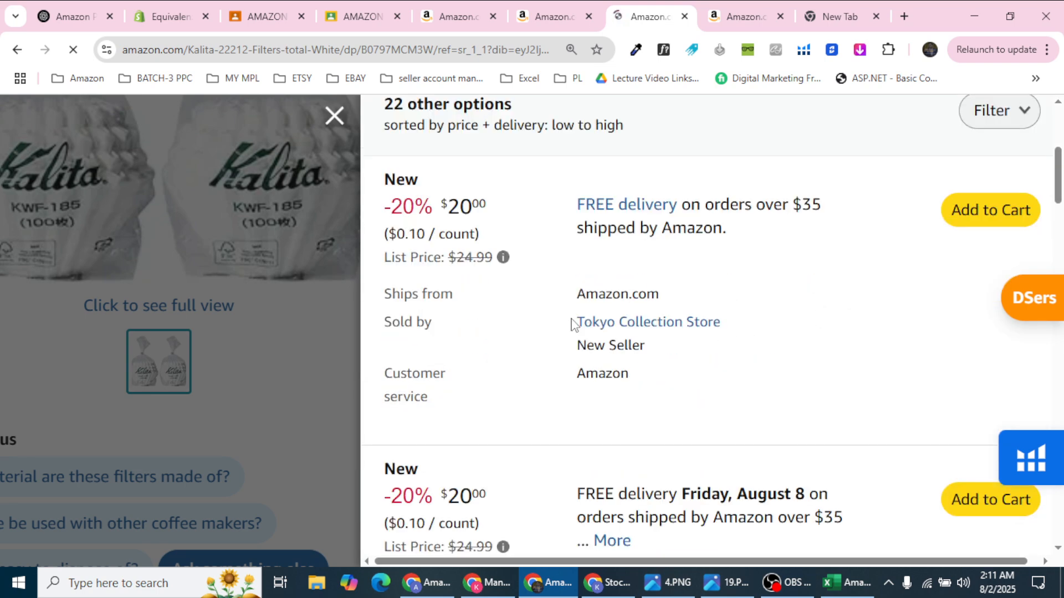
{"action": "left_click_drag", "start_coordinate": [573, 320], "coordinate": [786, 316]}
{"action": "scroll", "coordinate": [782, 316], "scroll_direction": "down", "scroll_amount": 5}
{"action": "left_click_drag", "start_coordinate": [573, 311], "coordinate": [812, 316]}
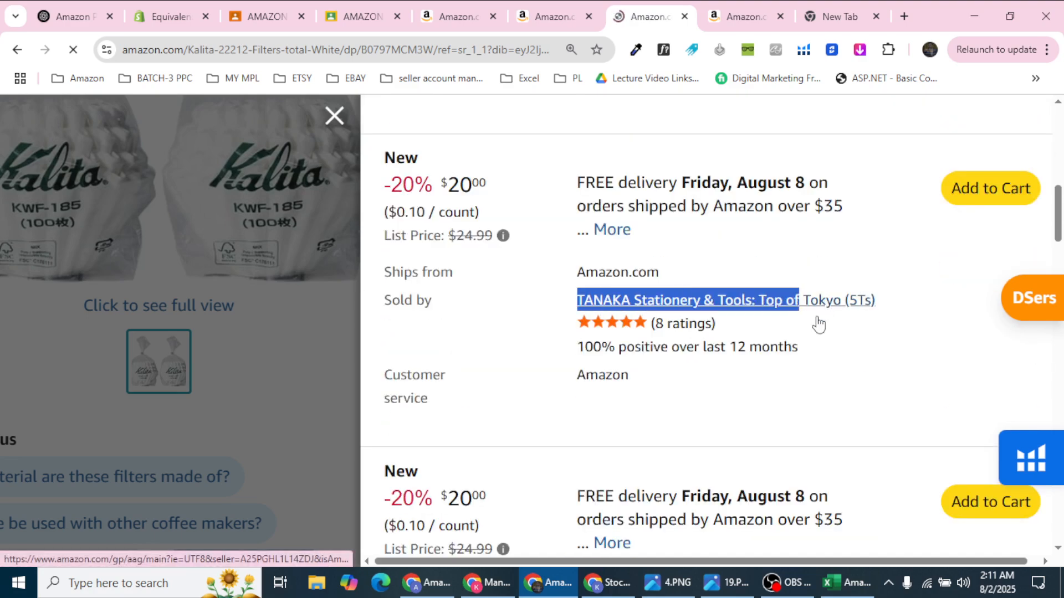
{"action": "scroll", "coordinate": [815, 319], "scroll_direction": "down", "scroll_amount": 3}
{"action": "left_click", "coordinate": [592, 456]}
Step: Go back to the Kalita product tab and close the other-sellers offers list
{"action": "left_click", "coordinate": [567, 7]}
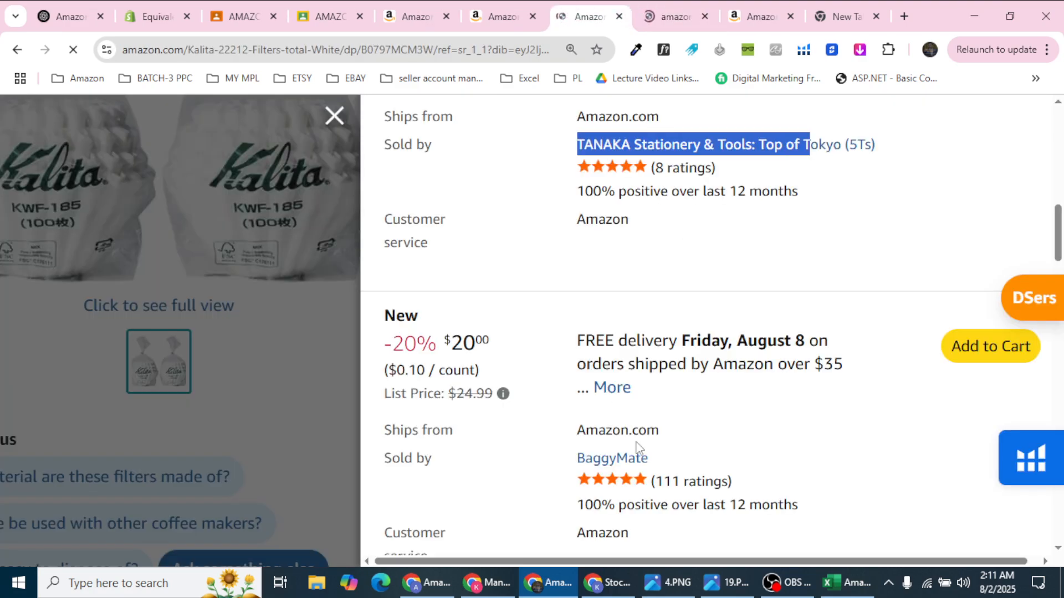
{"action": "scroll", "coordinate": [565, 373], "scroll_direction": "down", "scroll_amount": 7}
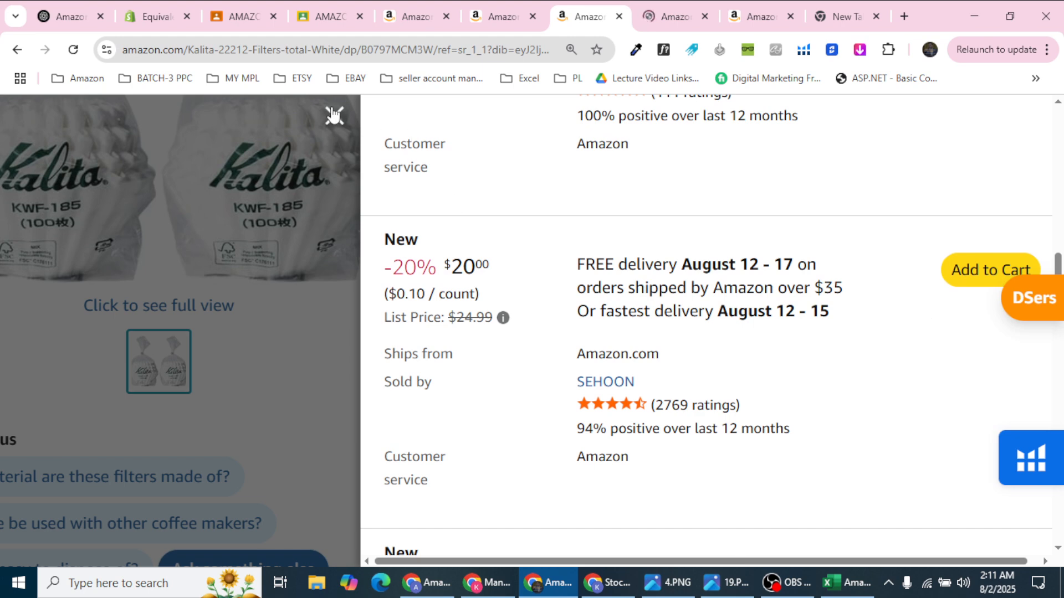
{"action": "left_click", "coordinate": [334, 116]}
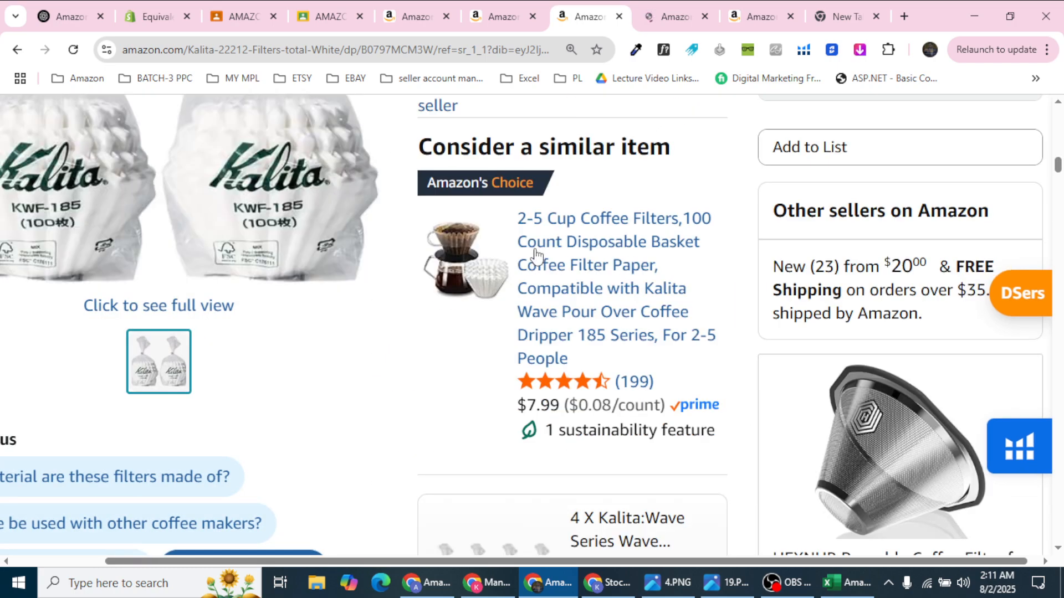
Step: Scroll to the Kalita listing's Product information and highlight its Best Sellers Rank
{"action": "scroll", "coordinate": [593, 350], "scroll_direction": "down", "scroll_amount": 10}
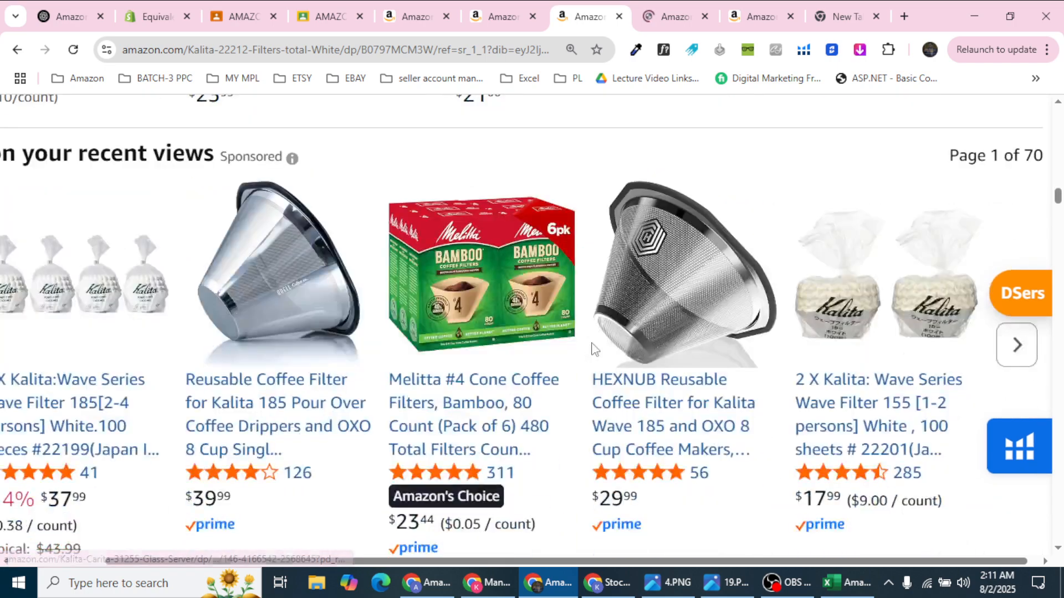
{"action": "scroll", "coordinate": [123, 550], "scroll_direction": "left", "scroll_amount": 3}
{"action": "scroll", "coordinate": [240, 342], "scroll_direction": "down", "scroll_amount": 15}
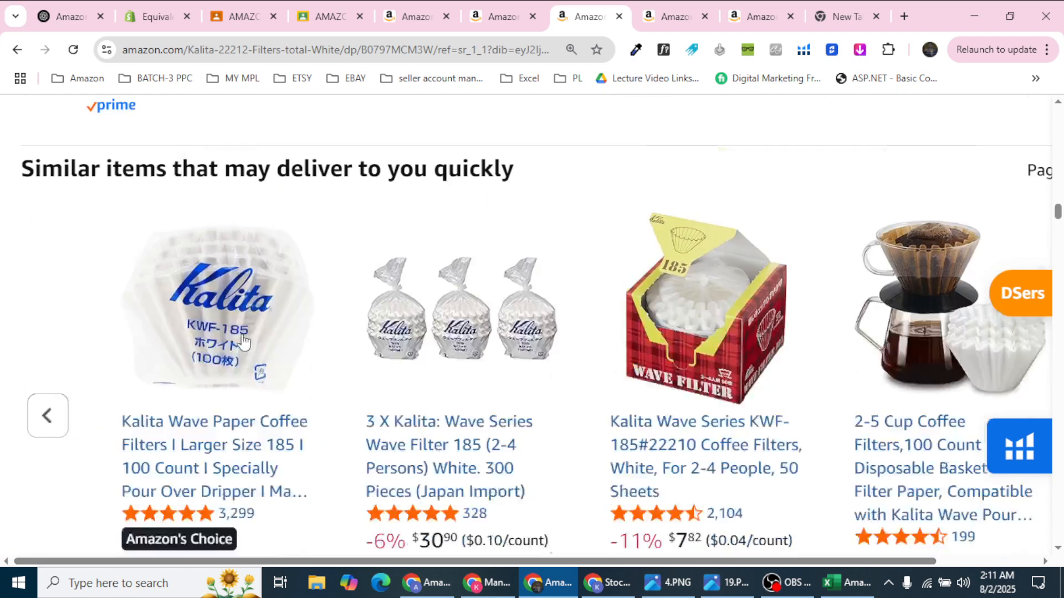
{"action": "scroll", "coordinate": [243, 344], "scroll_direction": "down", "scroll_amount": 1}
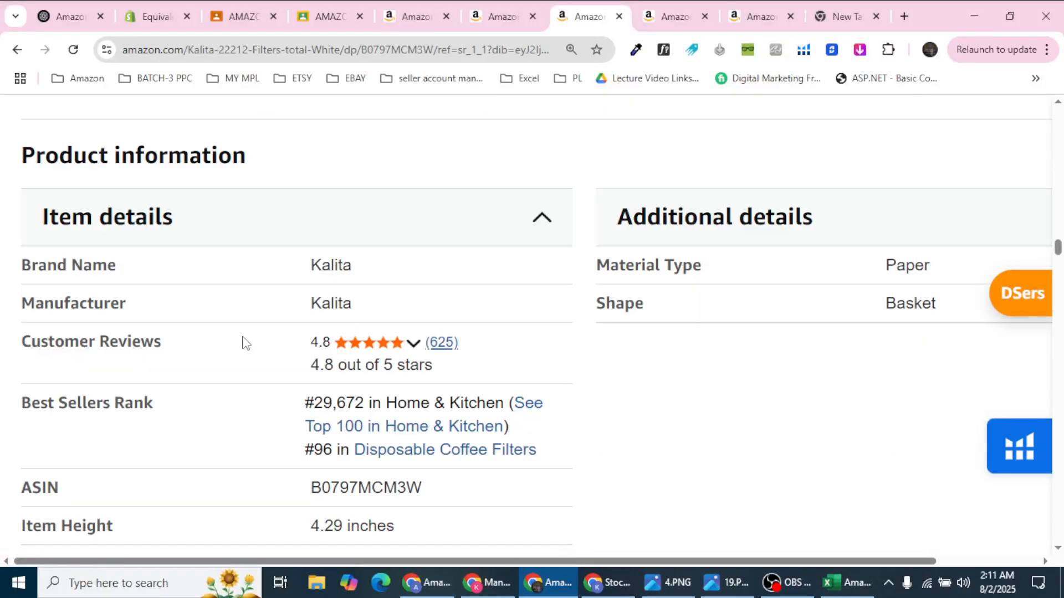
{"action": "left_click_drag", "start_coordinate": [302, 404], "coordinate": [380, 396]}
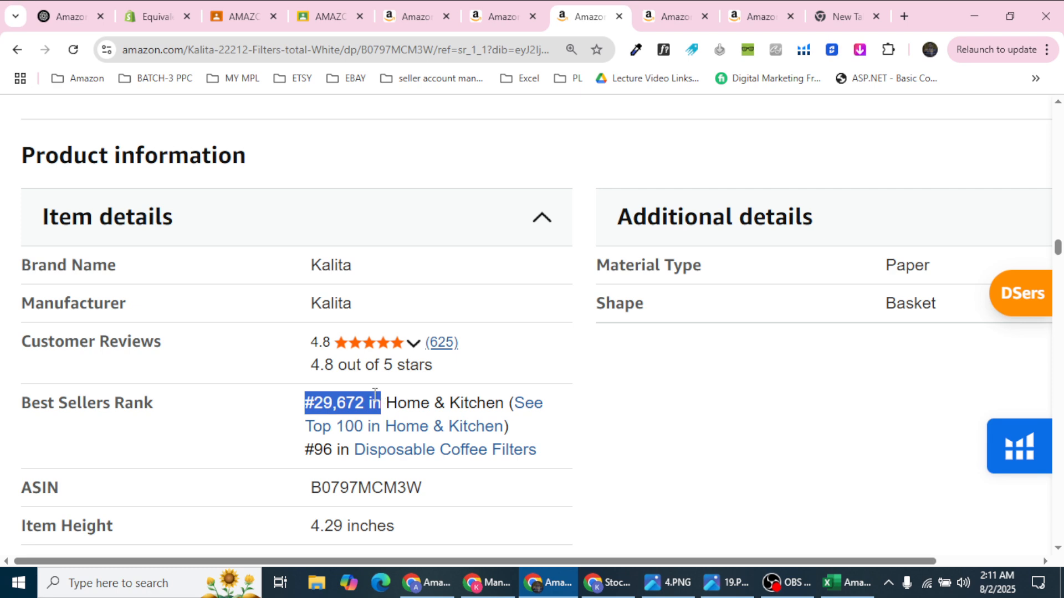
{"action": "scroll", "coordinate": [380, 397], "scroll_direction": "down", "scroll_amount": 3}
{"action": "left_click", "coordinate": [298, 374]}
Step: Check the 0.01 Ounces item weight, then return to the Excel product sheet
{"action": "left_click_drag", "start_coordinate": [304, 411], "coordinate": [408, 415]}
{"action": "left_click", "coordinate": [411, 419]}
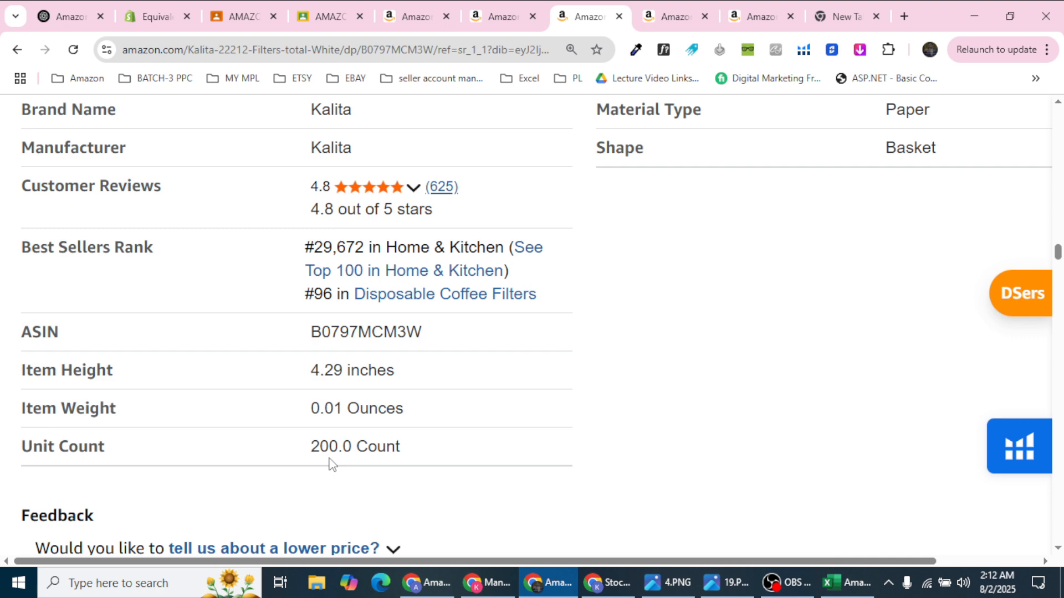
{"action": "left_click", "coordinate": [847, 582]}
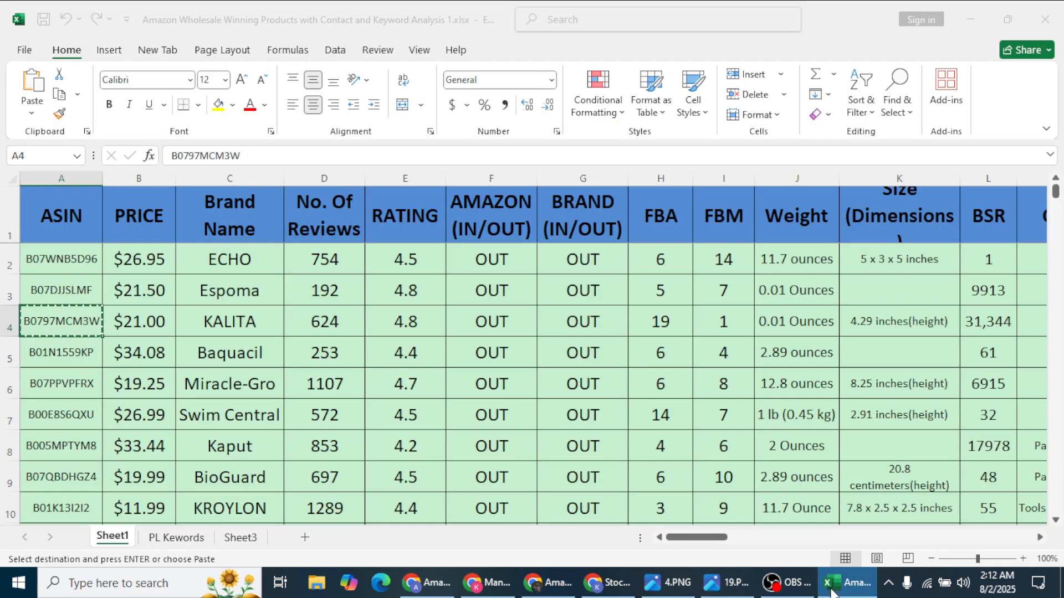
{"action": "left_click", "coordinate": [11, 313]}
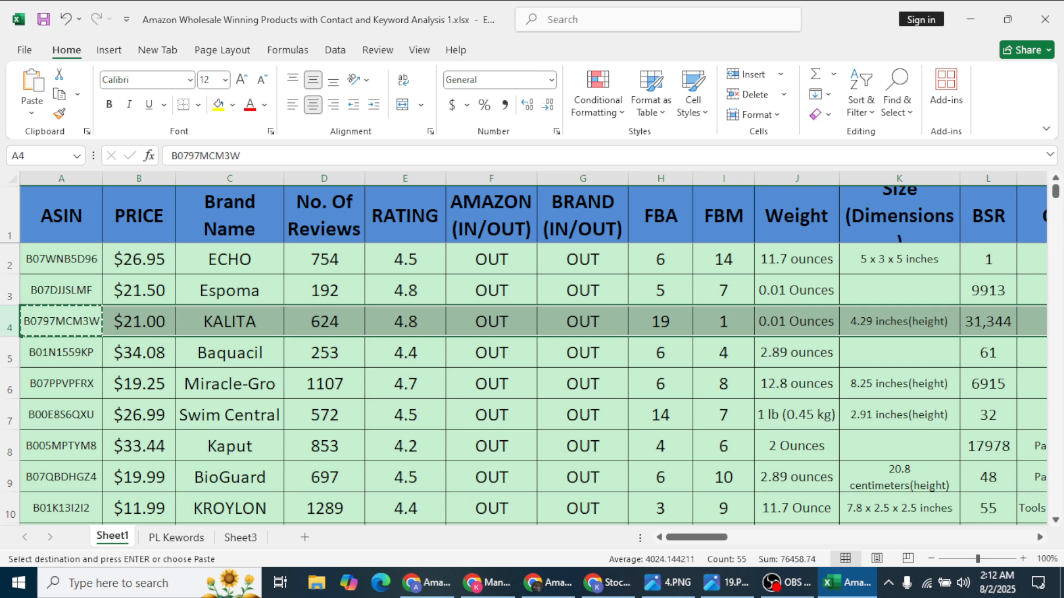
{"action": "left_click", "coordinate": [776, 588]}
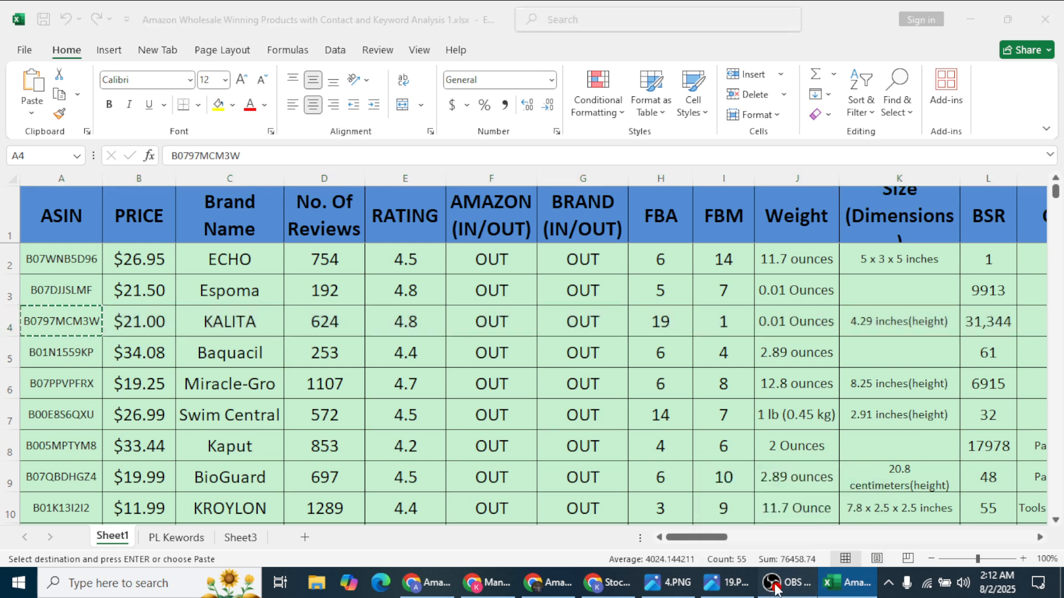